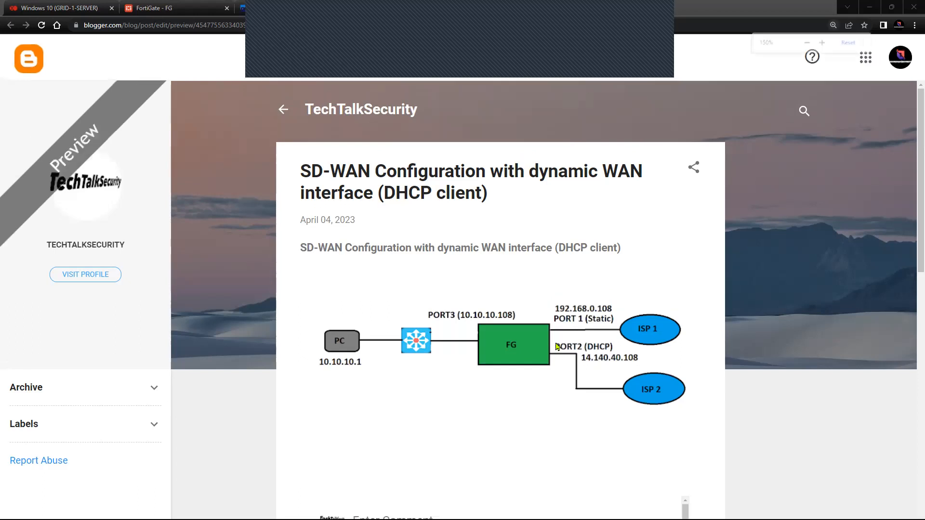
Step: Zoom the Blogger post preview and scroll to the SD-WAN topology diagram with ISP 1 and ISP 2
key(ctrl+plus)
scroll(556, 347, down, 1)
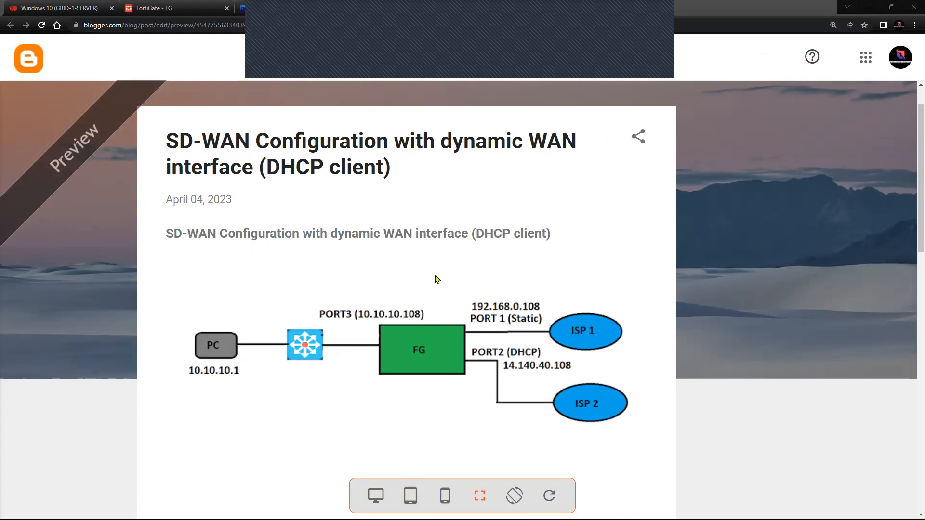
Step: Open the WAN 2 (port2) interface settings on FortiGate's Interfaces page
click(186, 9)
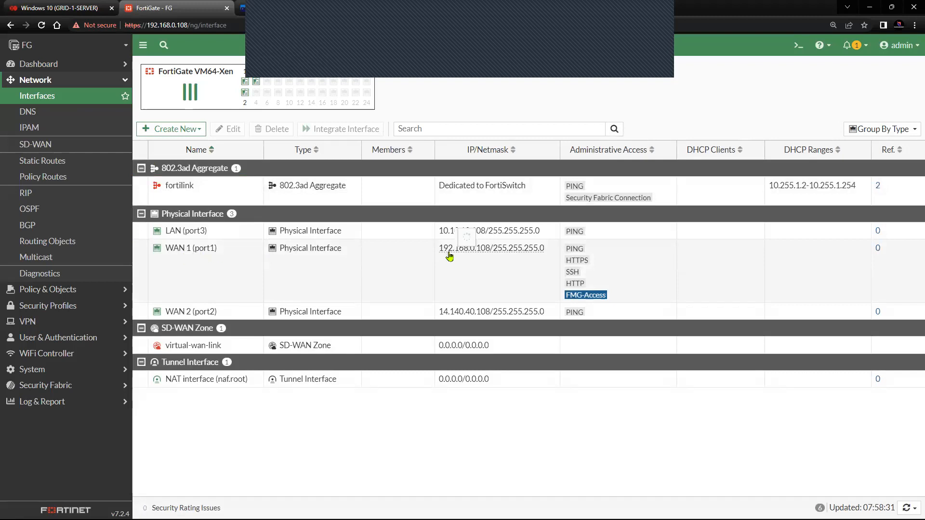
mouse_move(484, 257)
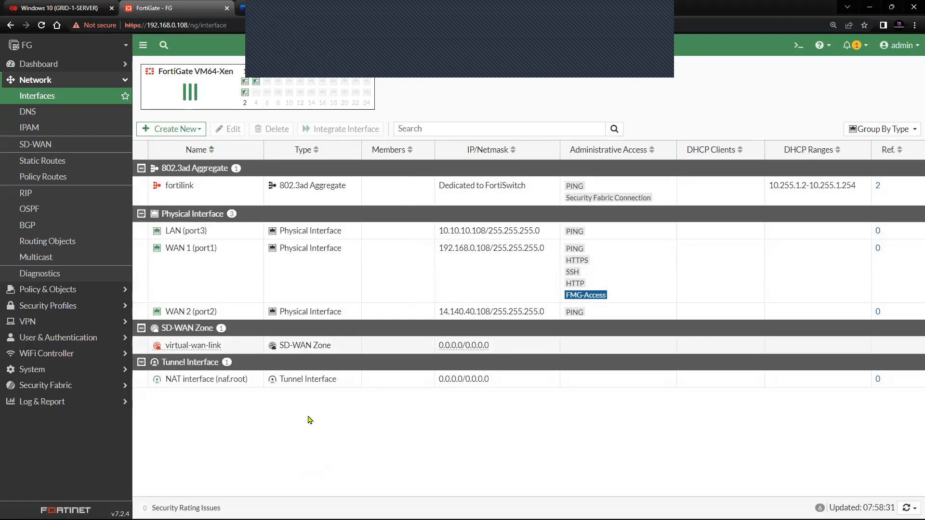
click(241, 315)
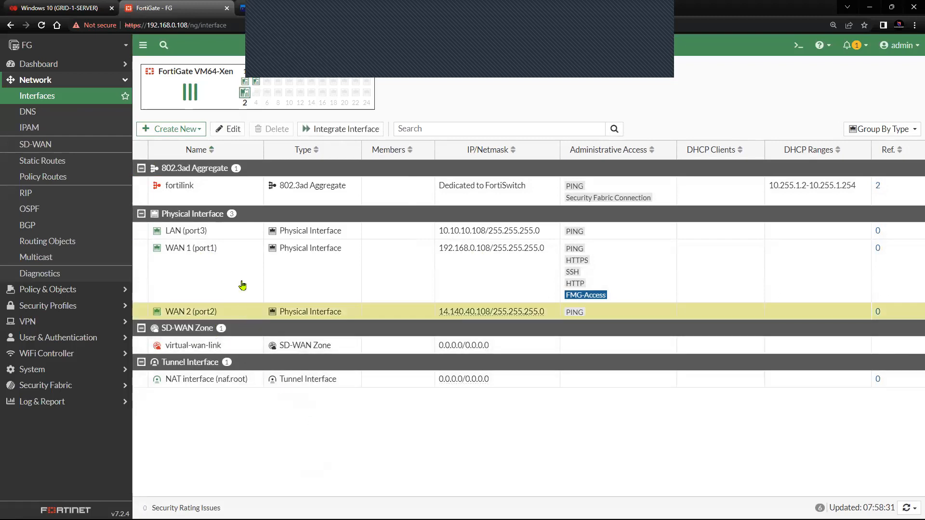
click(233, 130)
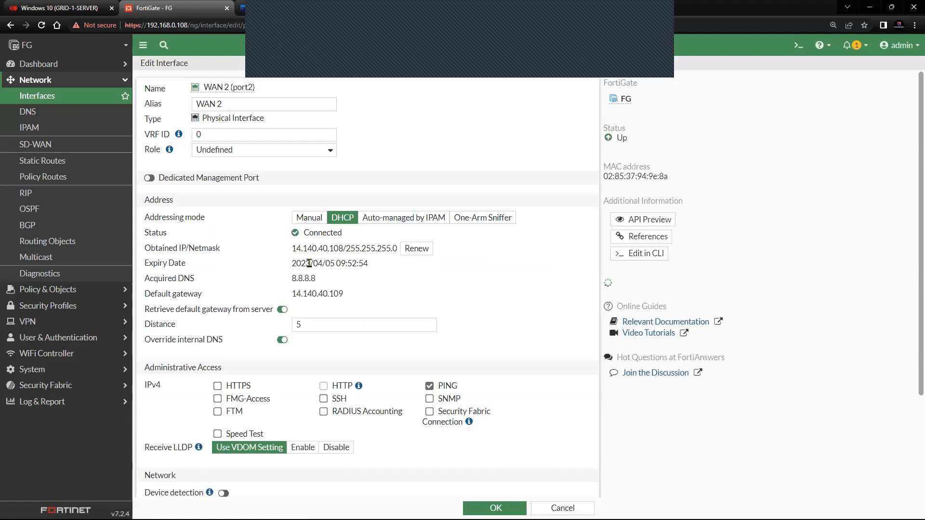
Step: Highlight WAN 2's DHCP-obtained address, netmask and gateway 14.140.40.109, then go to pfSense
drag(292, 250, 363, 250)
click(489, 307)
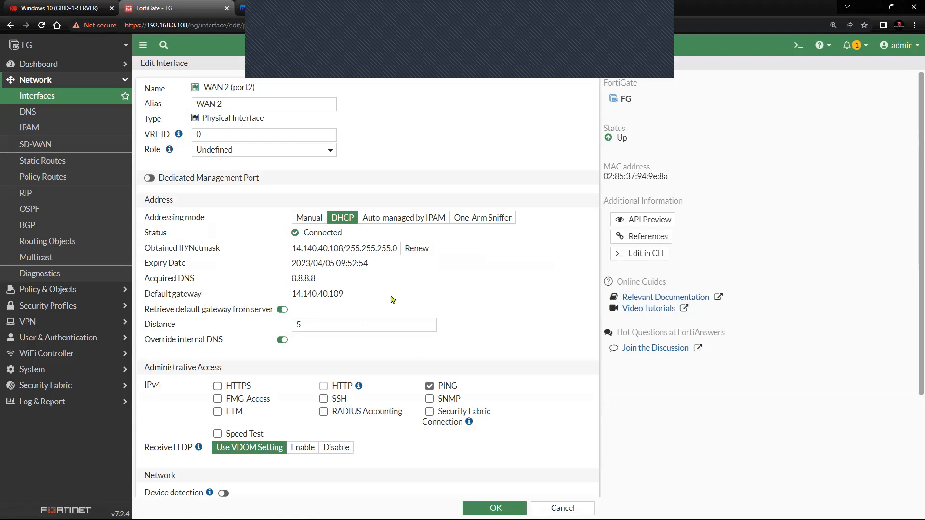
drag(359, 294, 146, 250)
click(503, 329)
click(39, 83)
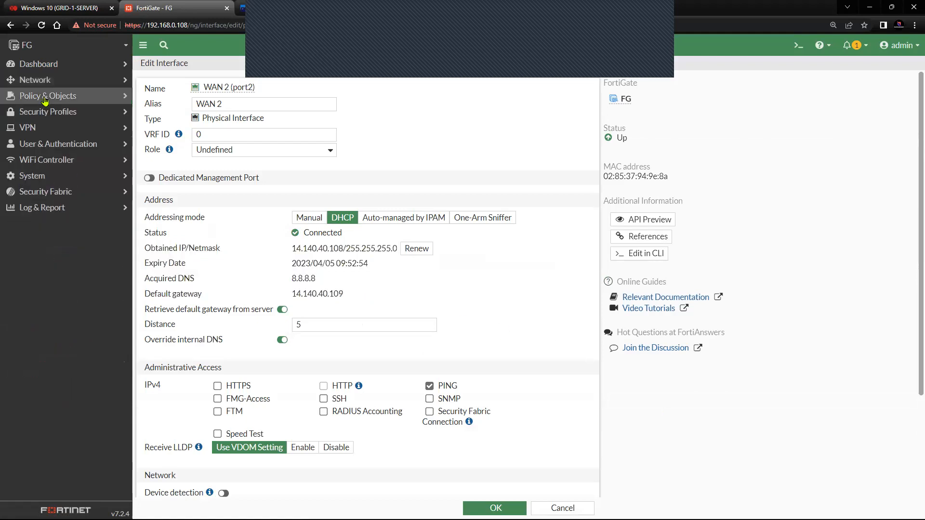
click(51, 81)
click(52, 104)
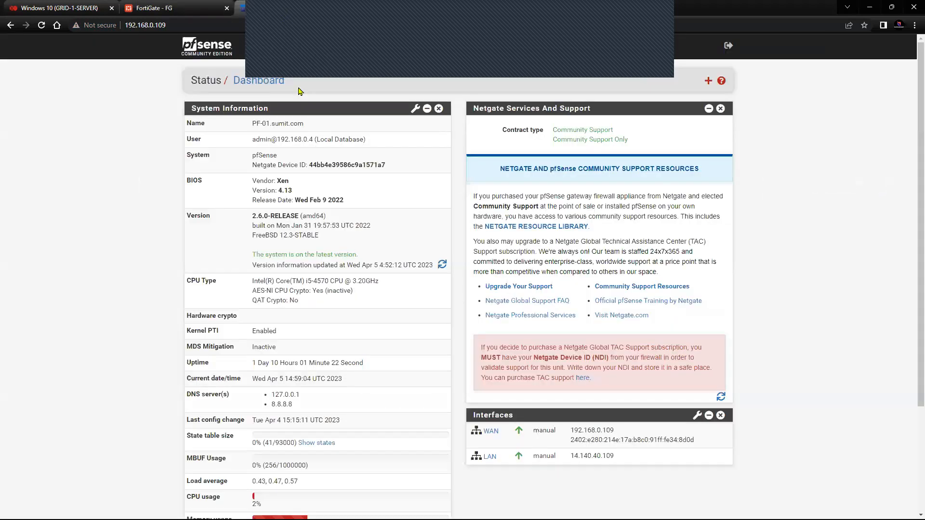
click(242, 8)
Step: Highlight the Windows 10 VM's ipconfig IPv4 address 10.10.10.1, then return to FortiGate interfaces
click(53, 8)
drag(393, 327, 507, 200)
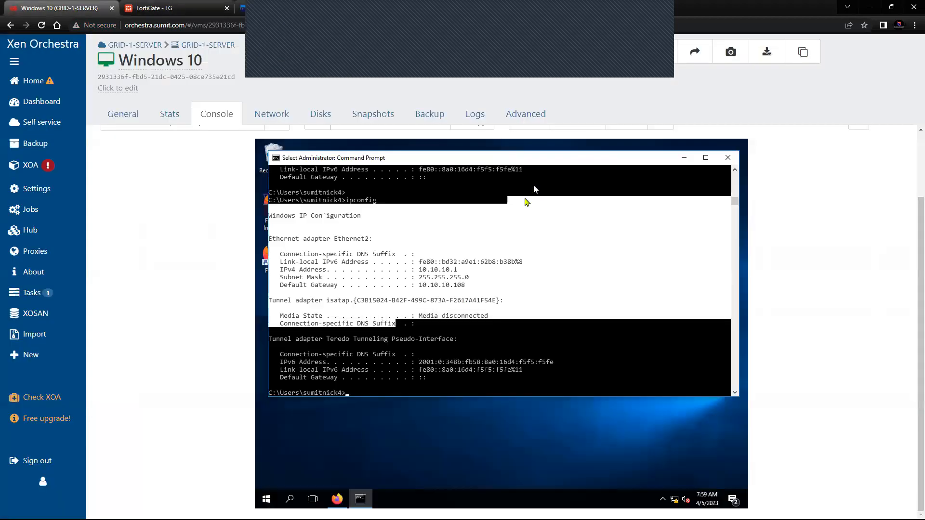
click(466, 331)
drag(419, 268, 465, 289)
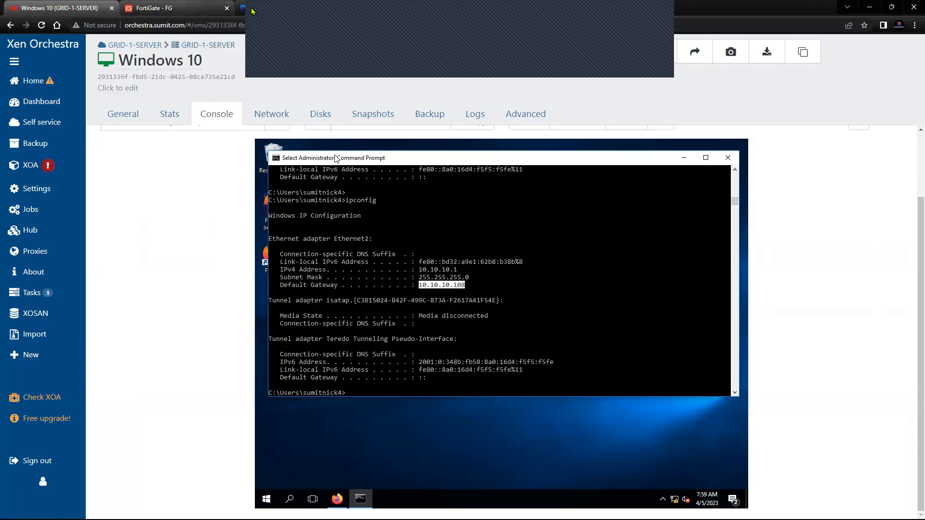
click(184, 9)
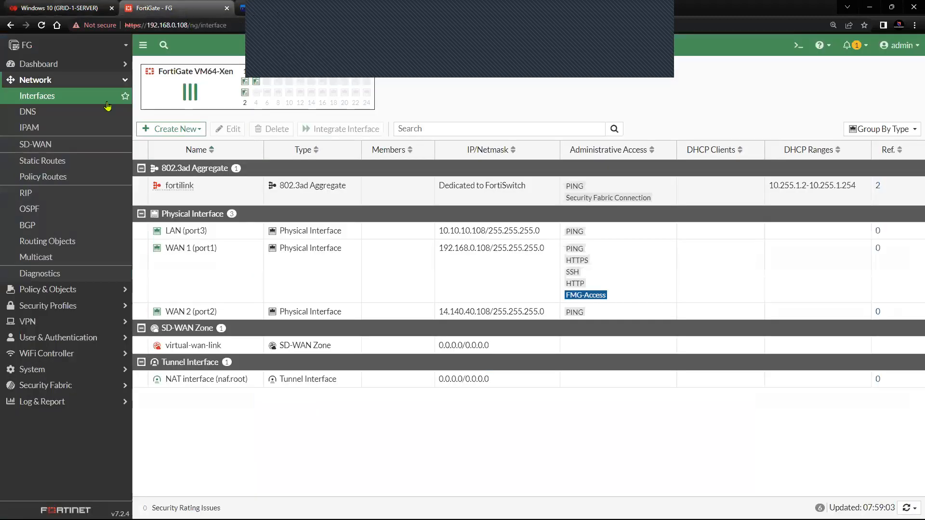
Step: Create an SD-WAN zone named SD-WAN-ZONE with no interface members
click(68, 144)
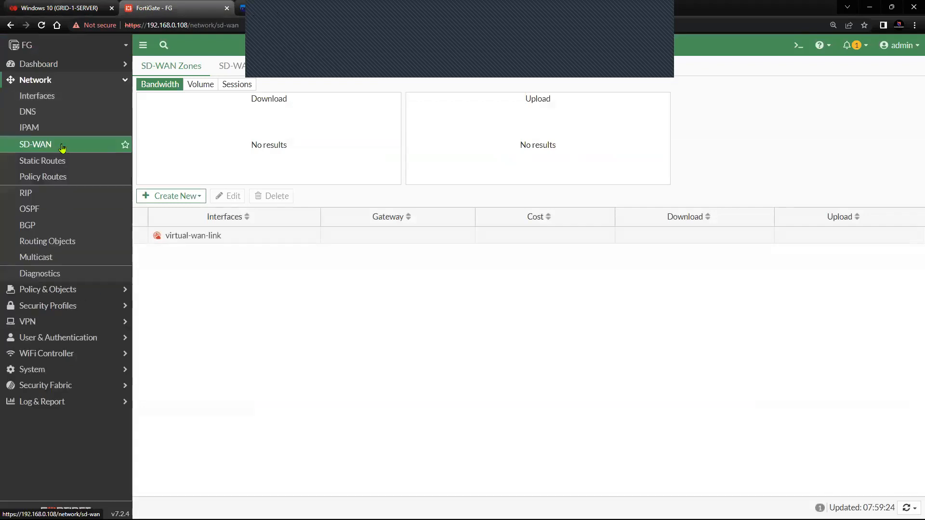
click(186, 198)
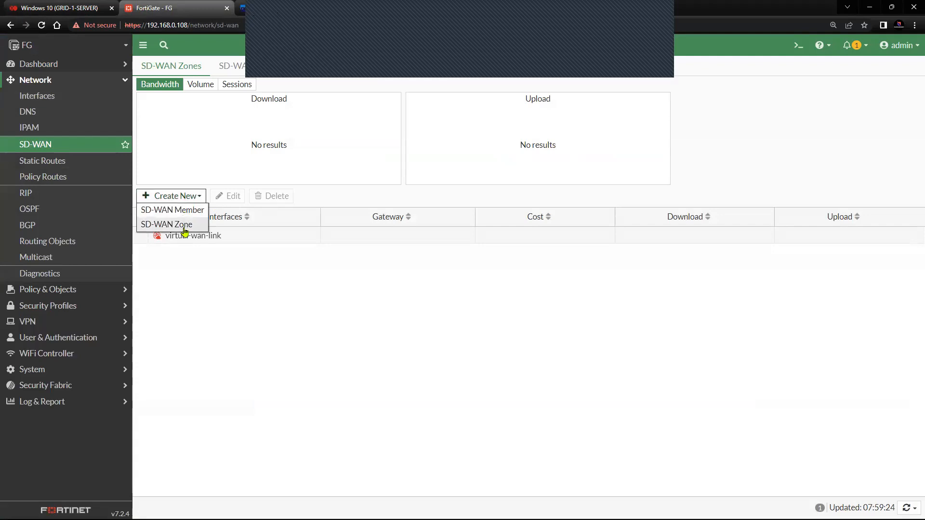
click(185, 225)
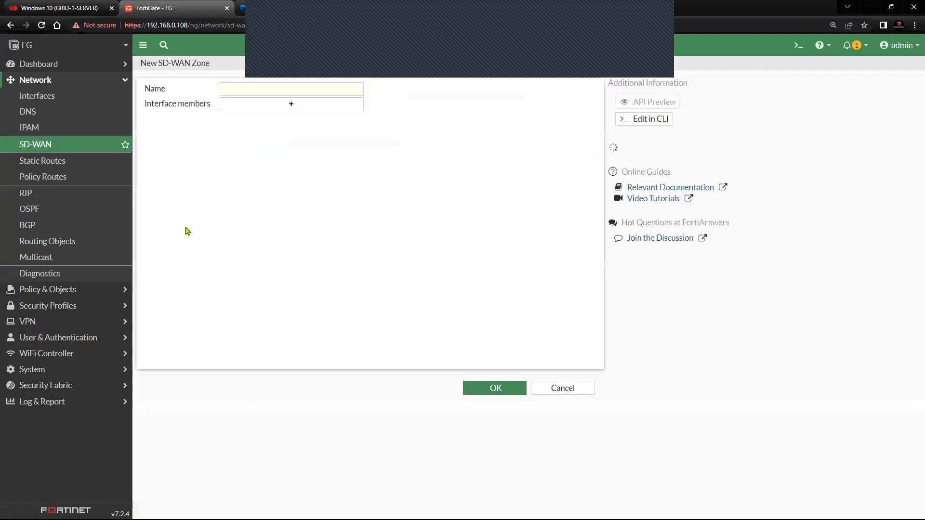
click(252, 92)
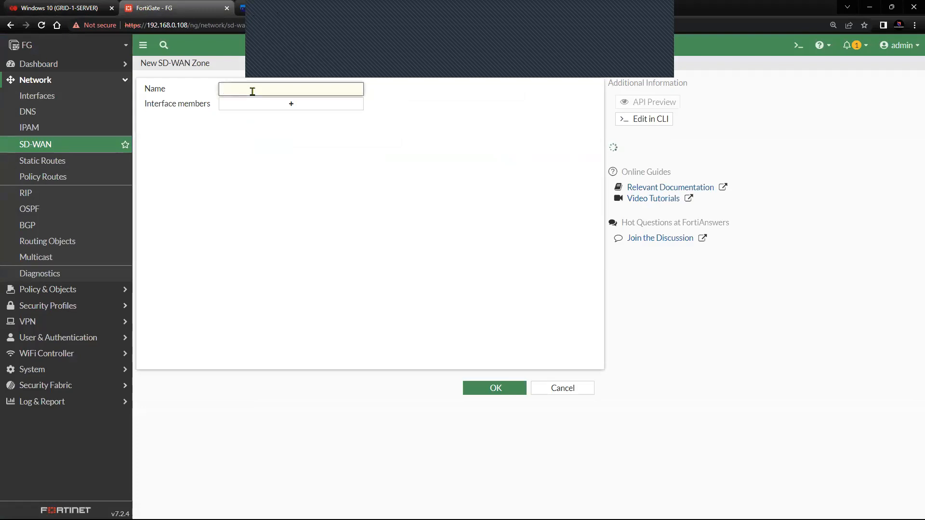
text(SD)
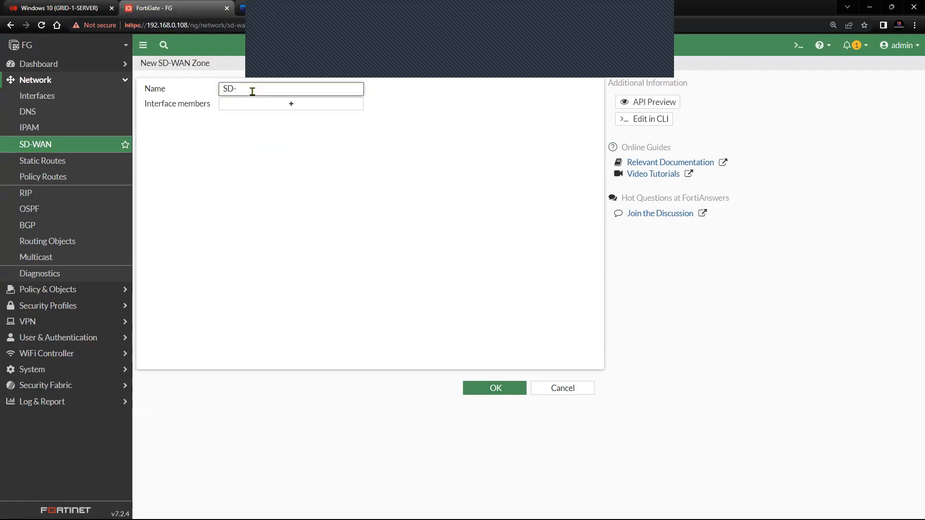
text(-WAN-ZONE)
click(313, 112)
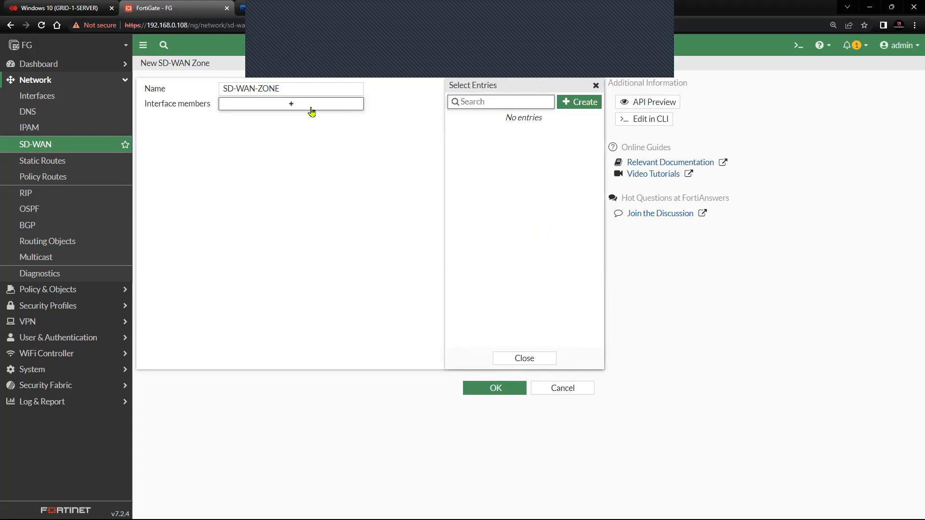
click(362, 280)
click(493, 390)
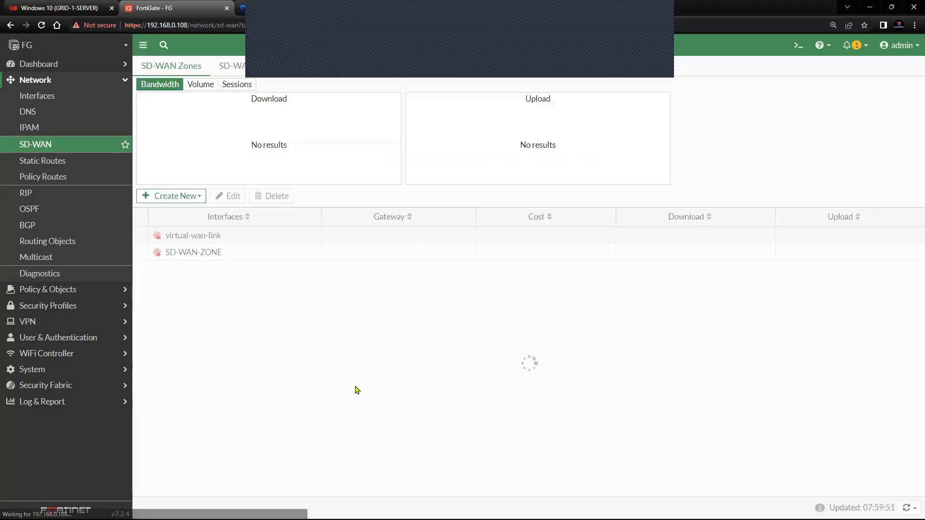
Step: Start a new SD-WAN member using WAN 1 (port1), assigned to SD-WAN-ZONE
click(178, 196)
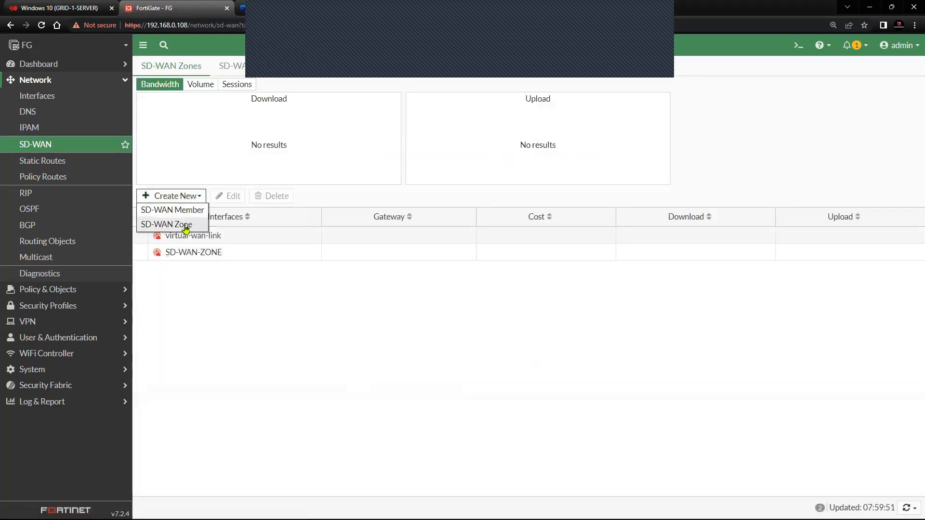
click(164, 210)
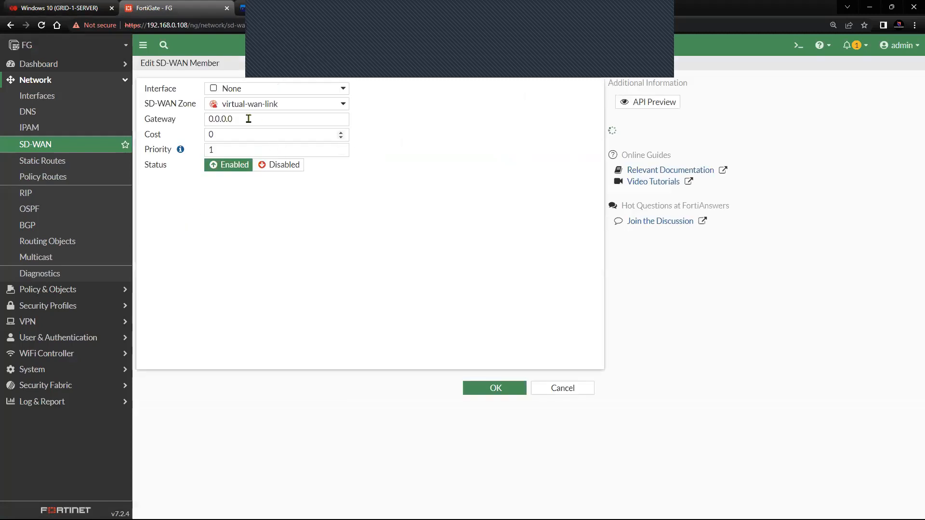
click(253, 91)
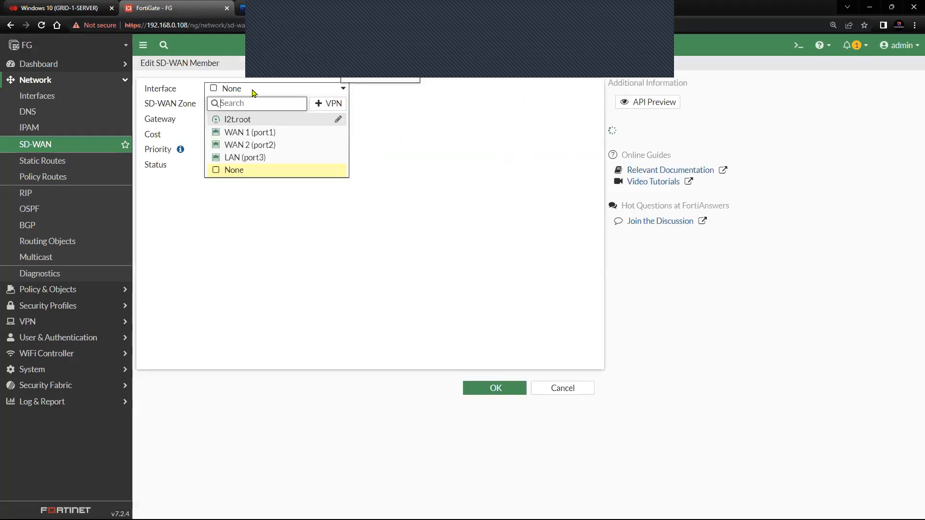
click(259, 132)
click(265, 106)
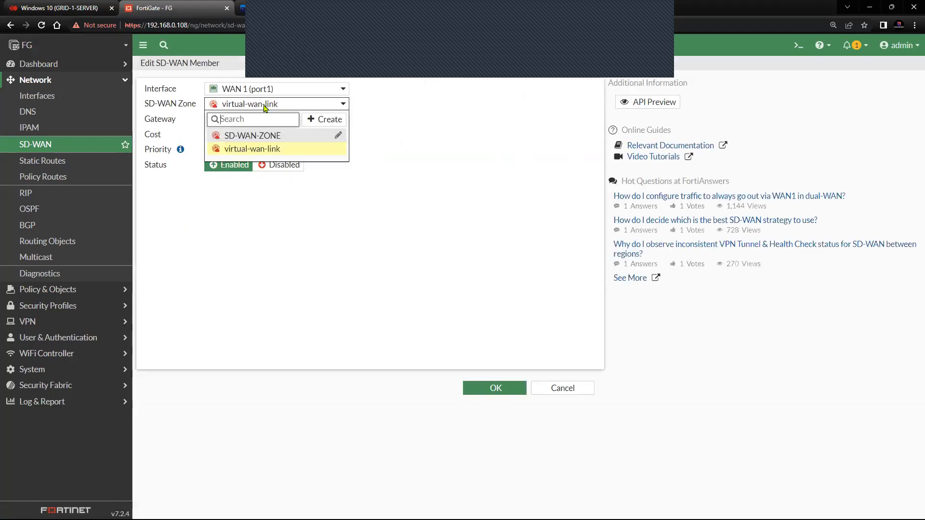
click(254, 138)
Step: Set WAN 1's gateway to 192.168.0.254, save it, and expand SD-WAN-ZONE to view members
drag(241, 120, 198, 122)
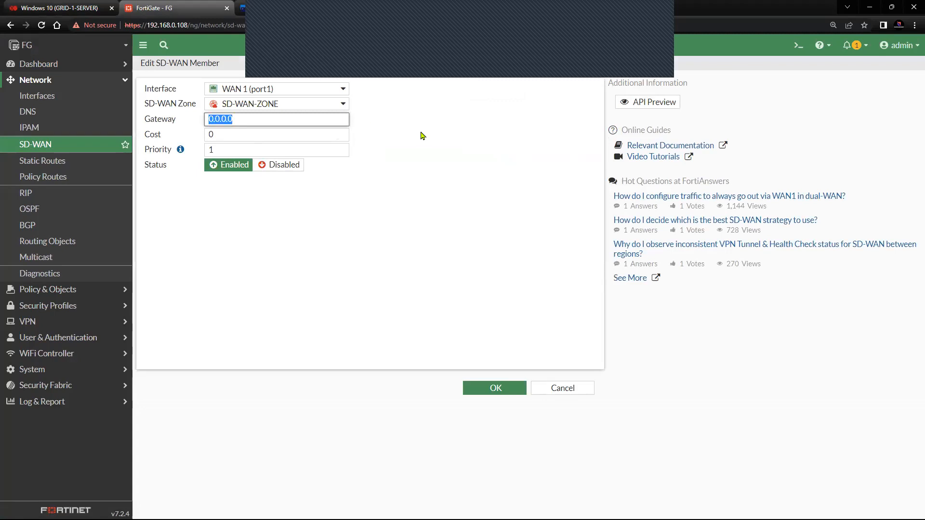
text(192.168)
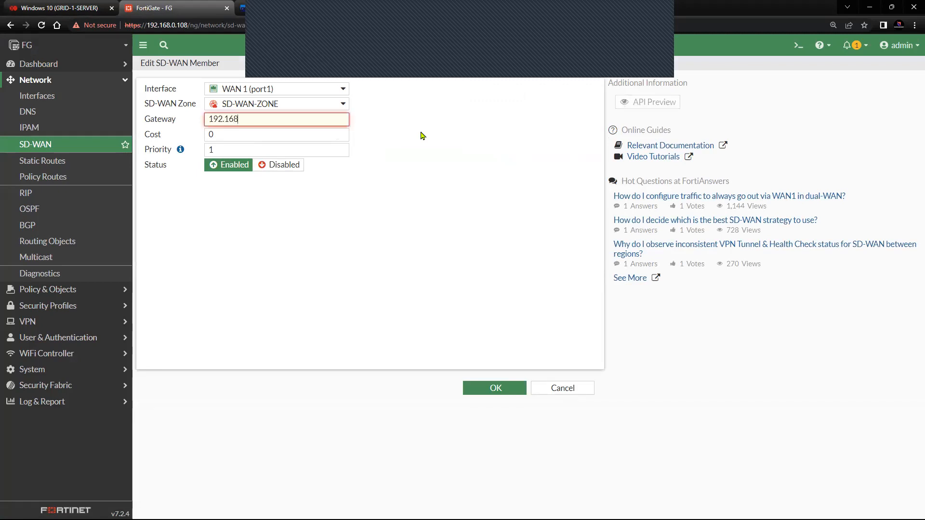
text(.0.254)
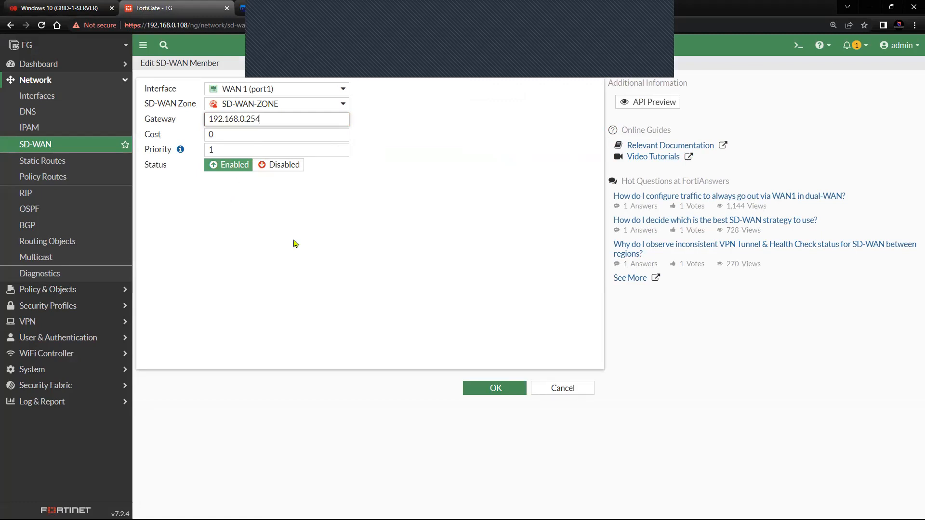
click(480, 388)
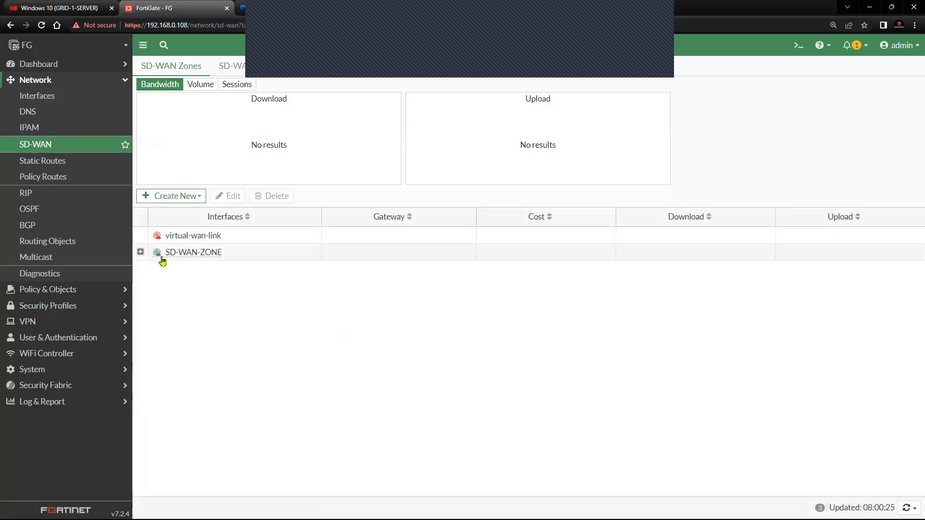
click(140, 251)
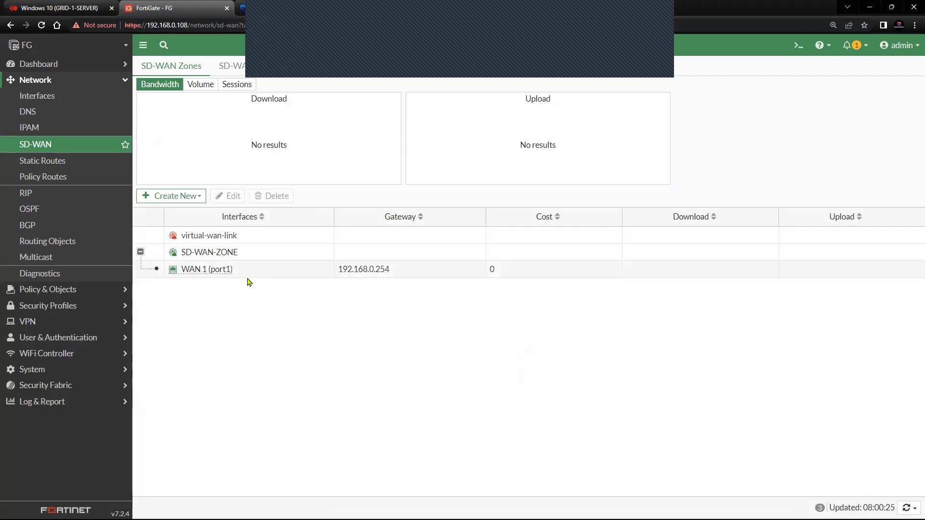
click(195, 201)
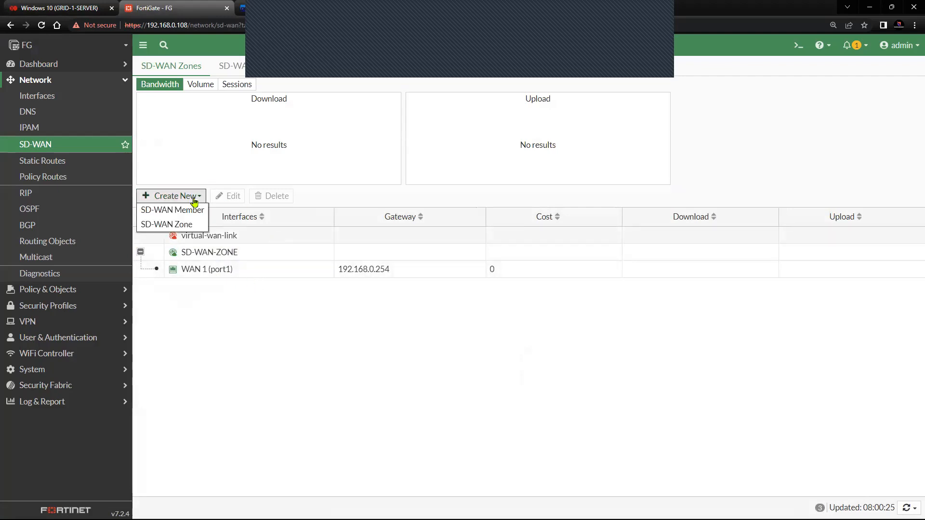
Step: Add WAN 2 (port2) to SD-WAN-ZONE with its gateway left on Dynamic
click(190, 211)
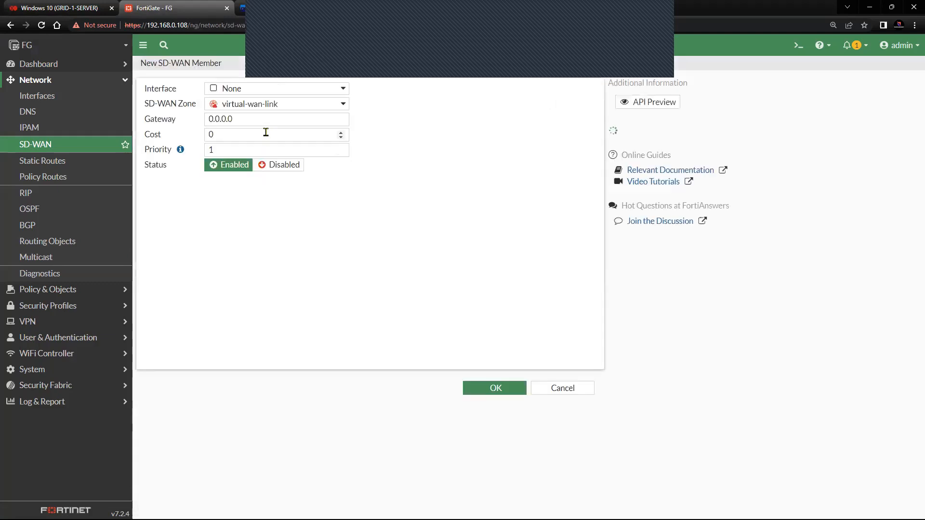
click(291, 91)
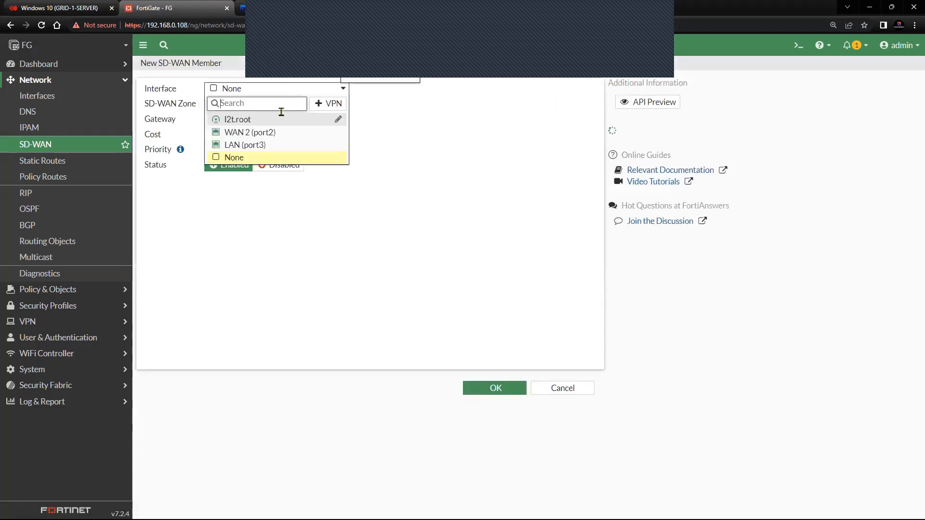
click(260, 133)
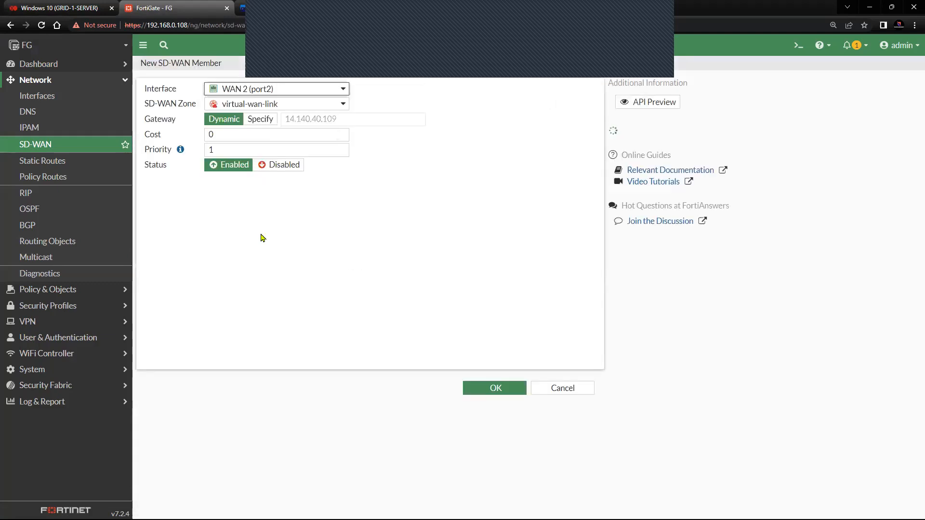
click(290, 105)
click(274, 139)
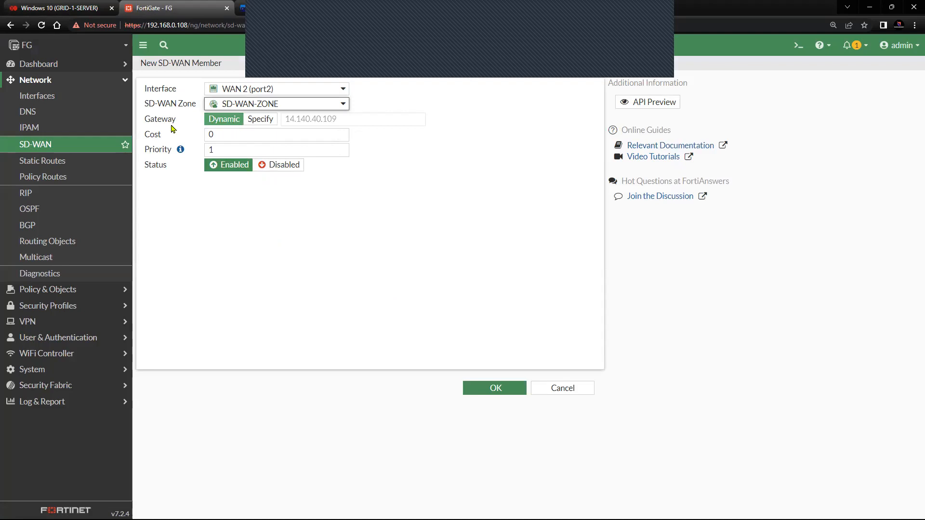
mouse_move(142, 120)
mouse_down()
mouse_move(183, 126)
mouse_move(145, 126)
mouse_up()
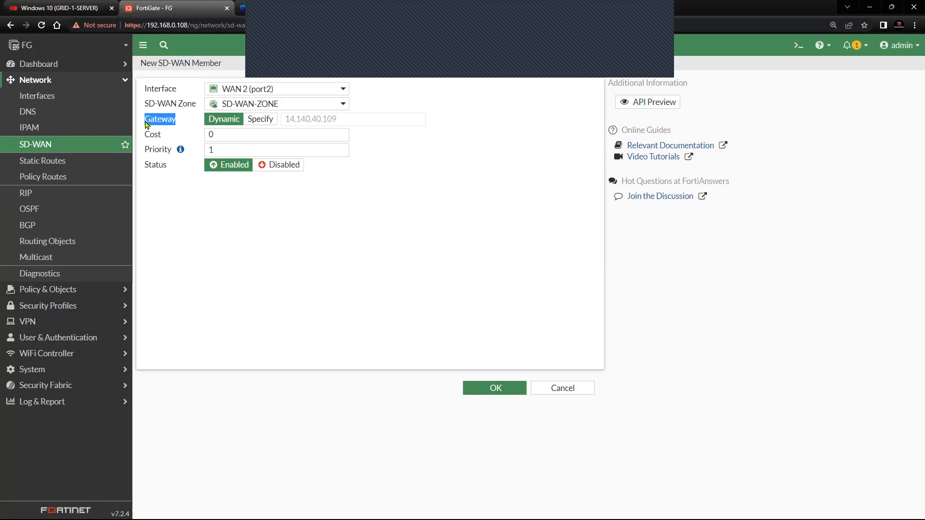
click(263, 124)
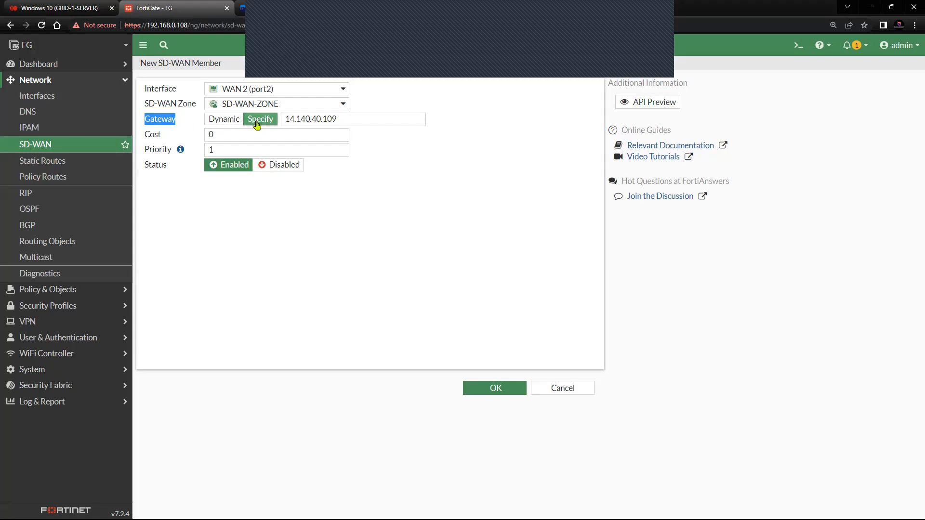
click(229, 124)
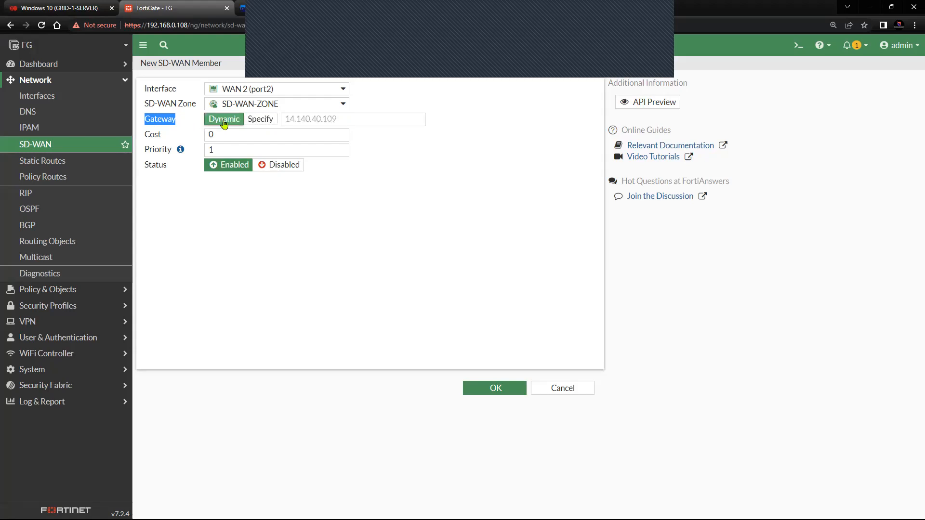
click(480, 397)
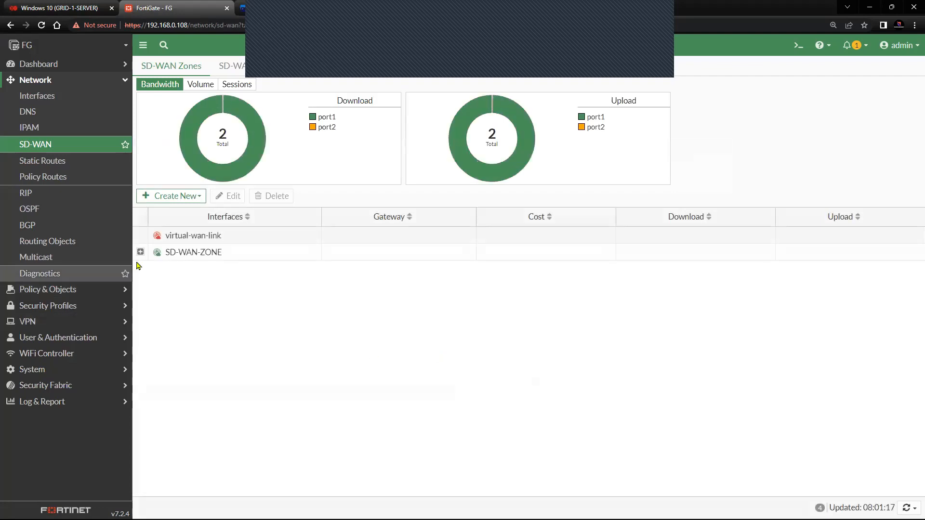
Step: Expand SD-WAN-ZONE to confirm both WAN ports, then start a new performance SLA
click(140, 252)
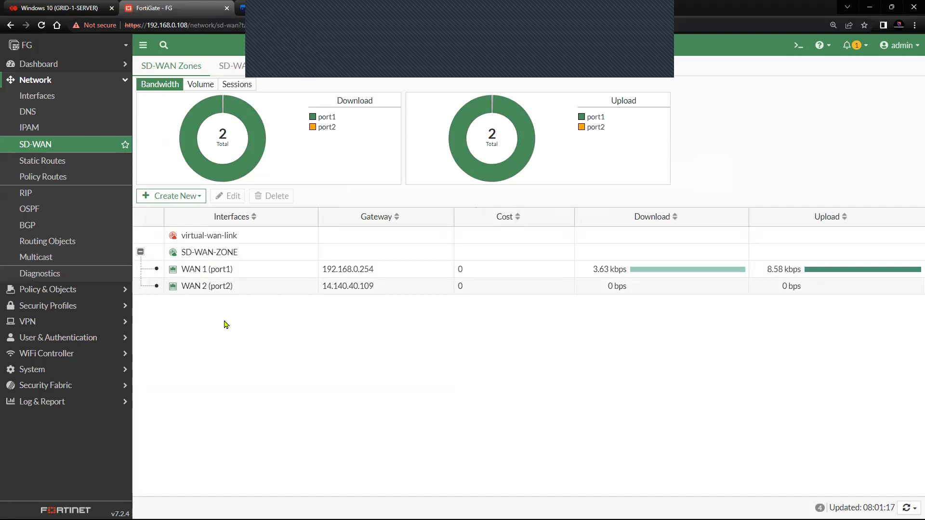
click(330, 73)
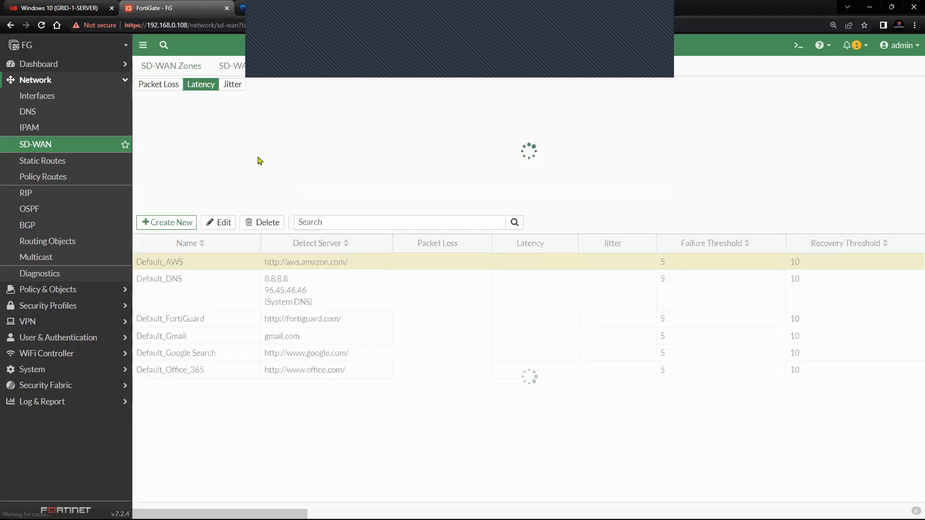
click(175, 90)
click(182, 225)
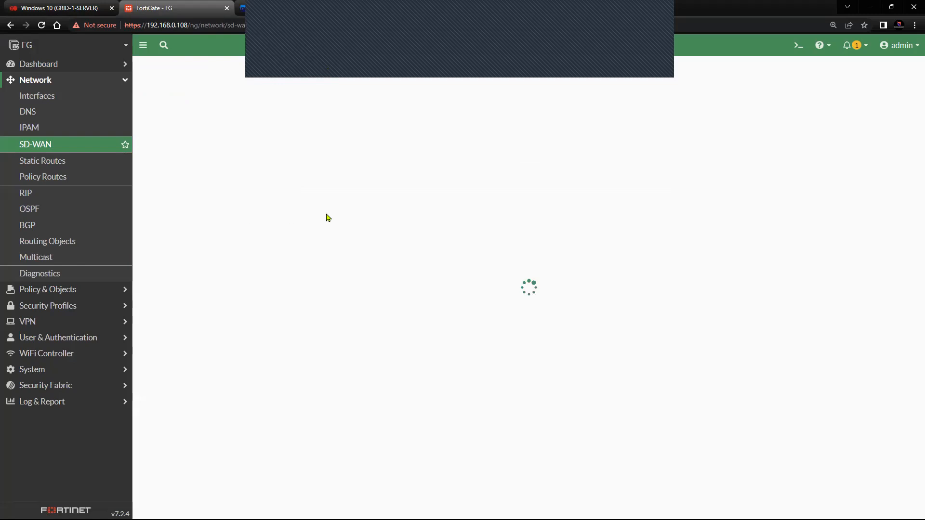
click(268, 91)
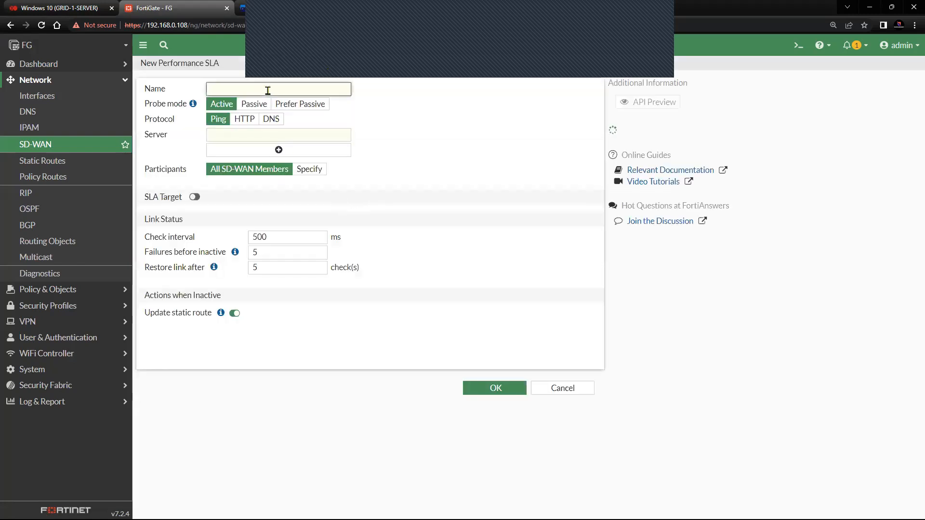
Step: Name the SLA SLA-TEST and set its Ping probe server to 8.8.8.8
text(SLA-TEST)
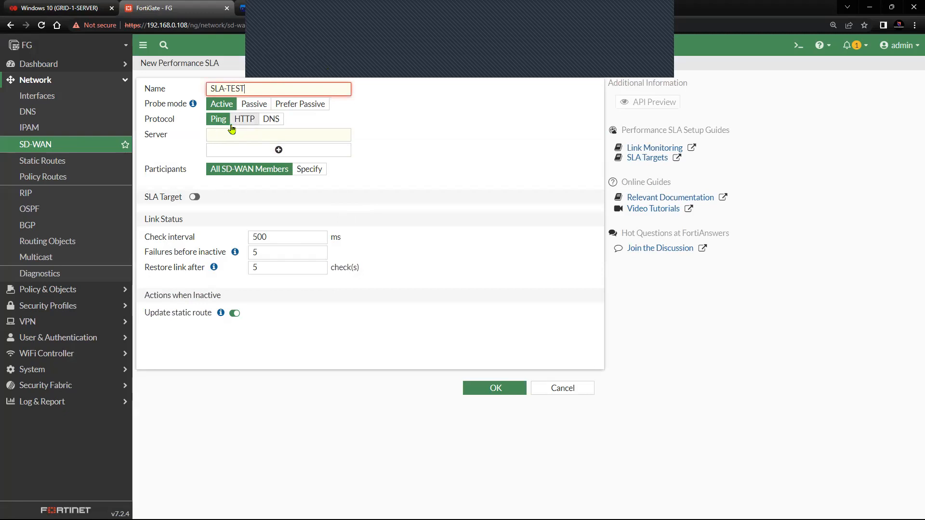
click(254, 135)
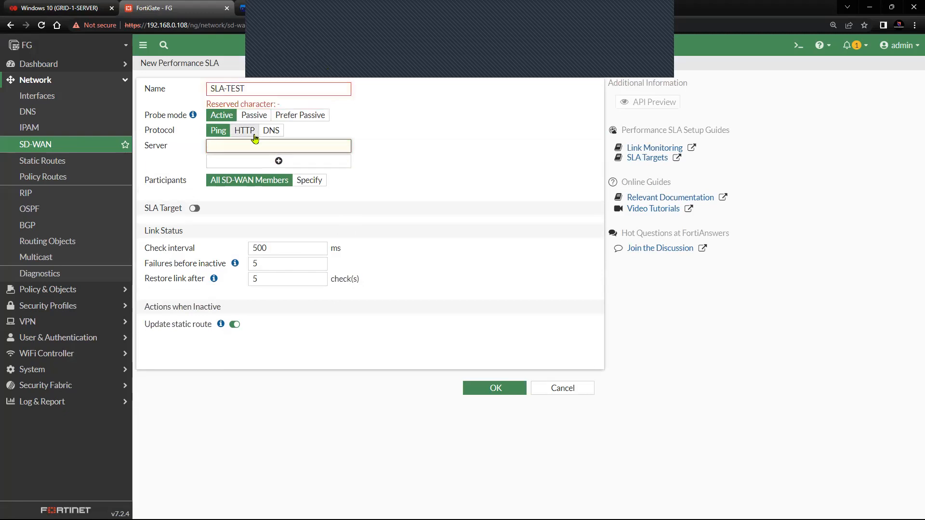
text(8.8.8.8)
click(195, 209)
Step: Enable SLA Target with latency 11 ms, jitter 5 ms and packet loss 10%
click(195, 209)
click(196, 209)
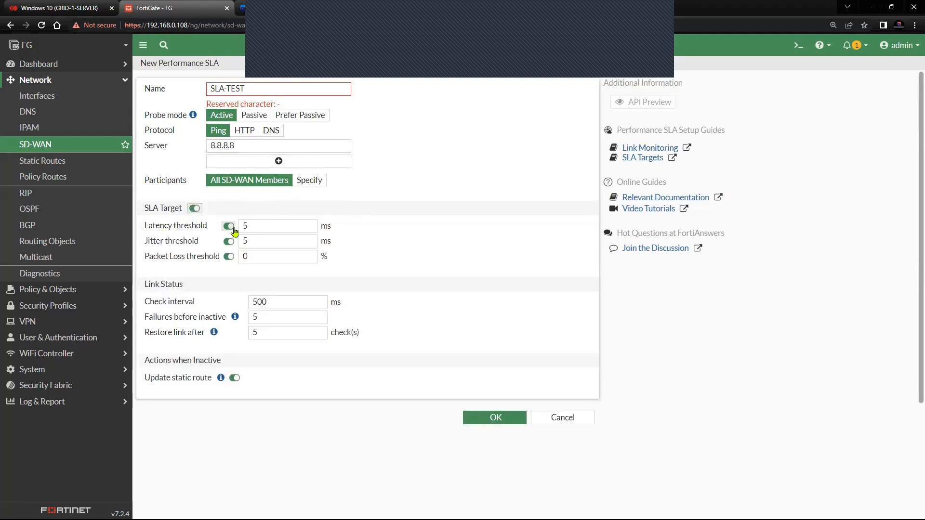
click(260, 229)
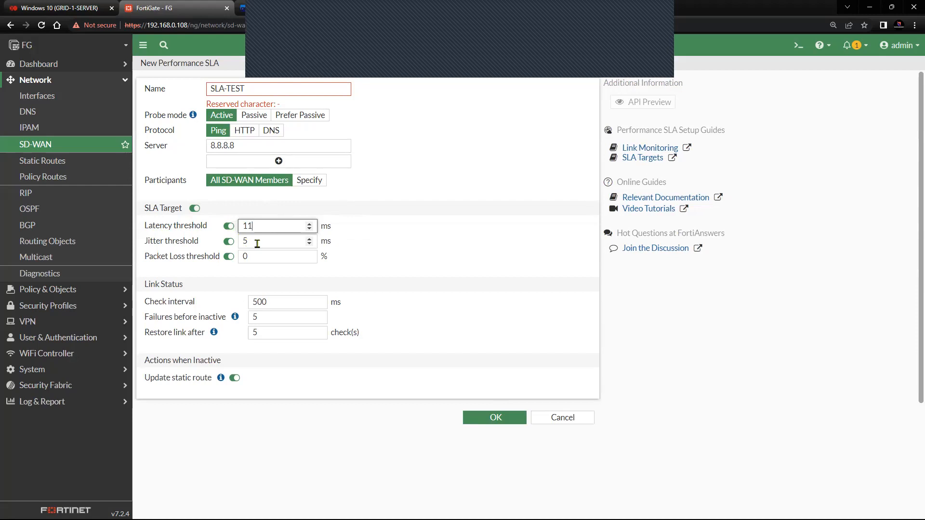
drag(258, 258, 222, 260)
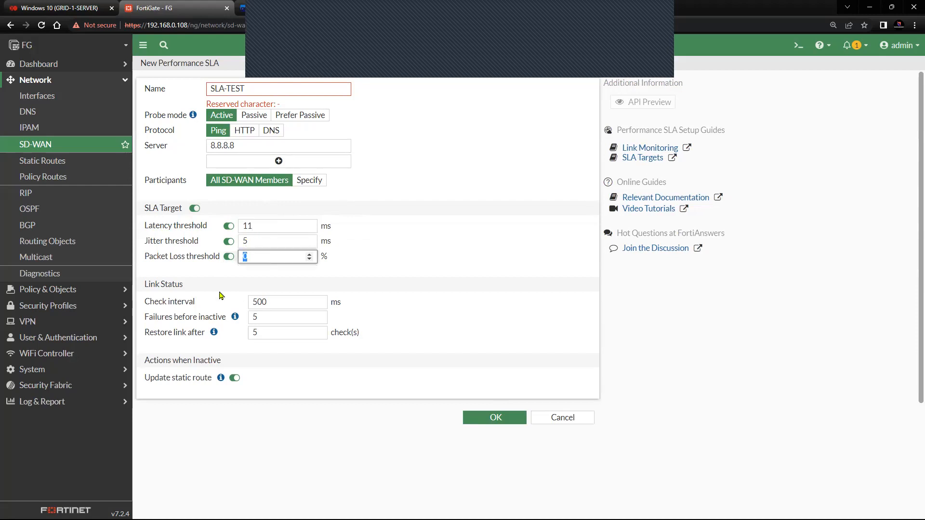
text(10)
click(176, 286)
Step: Point out the Link Status settings, including the Check interval
triple_click(176, 286)
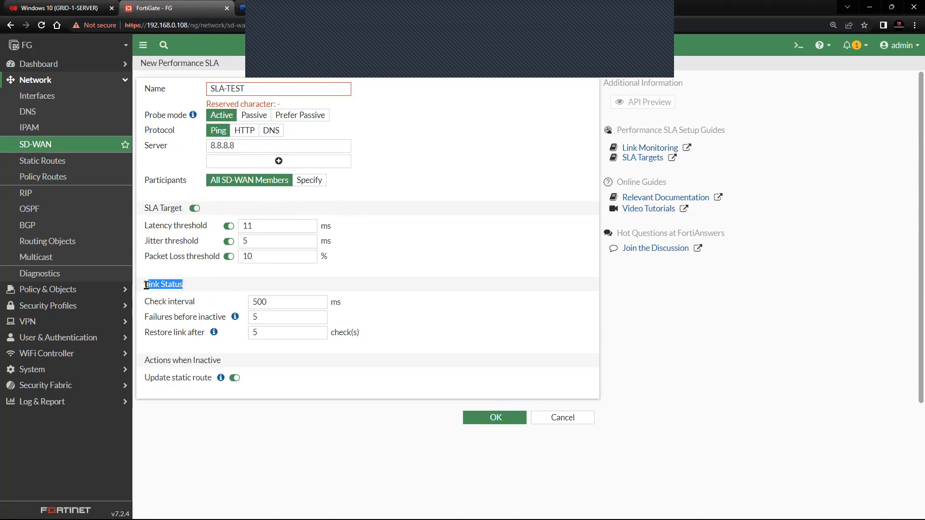
double_click(192, 303)
mouse_move(157, 304)
mouse_down()
mouse_move(145, 304)
mouse_move(178, 304)
mouse_move(148, 309)
mouse_up()
click(198, 306)
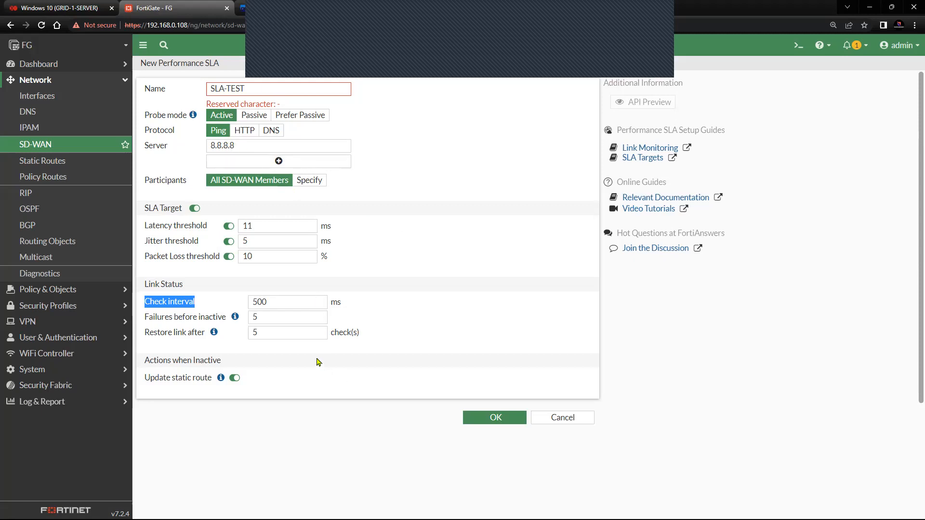
Step: Change the SLA name from SLA-TEST to SLA_TEST, replacing the hyphen with an underscore
click(261, 89)
click(225, 88)
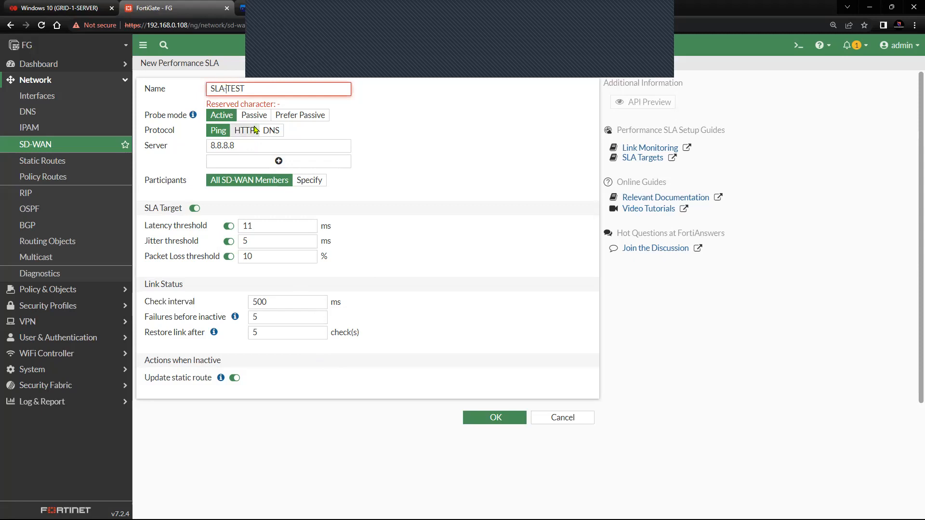
key(Delete)
text(_)
click(436, 205)
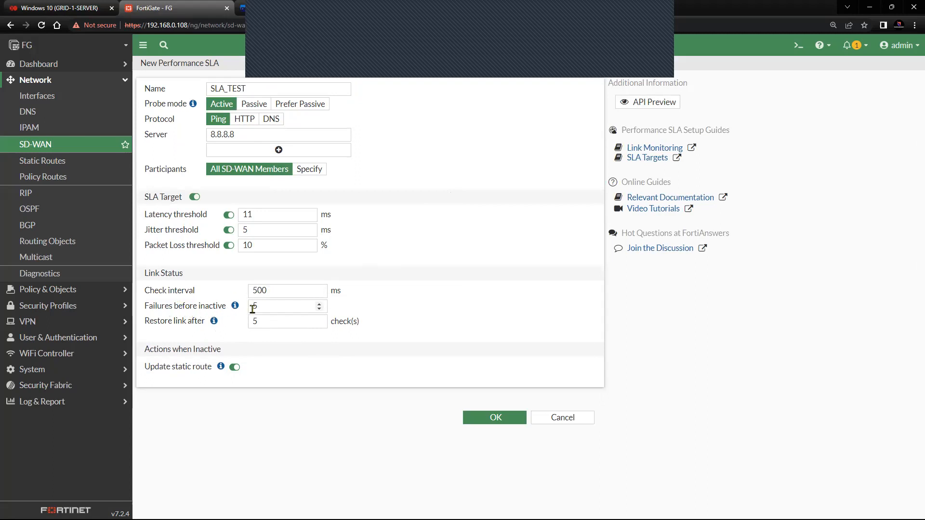
mouse_move(236, 308)
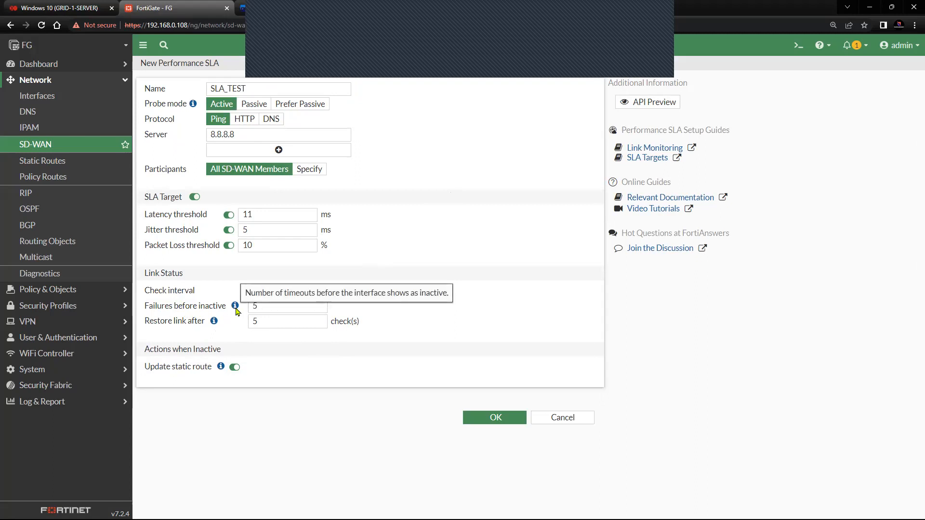
mouse_move(215, 327)
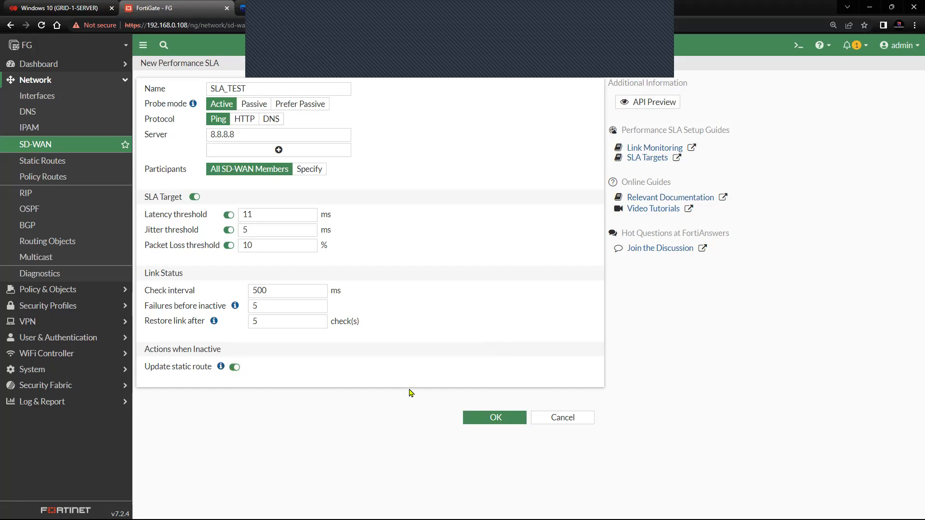
Step: Save SLA_TEST and check its results: 0.00% loss, latency 10.96 ms on WAN 1 and 11.17 ms on WAN 2
click(489, 418)
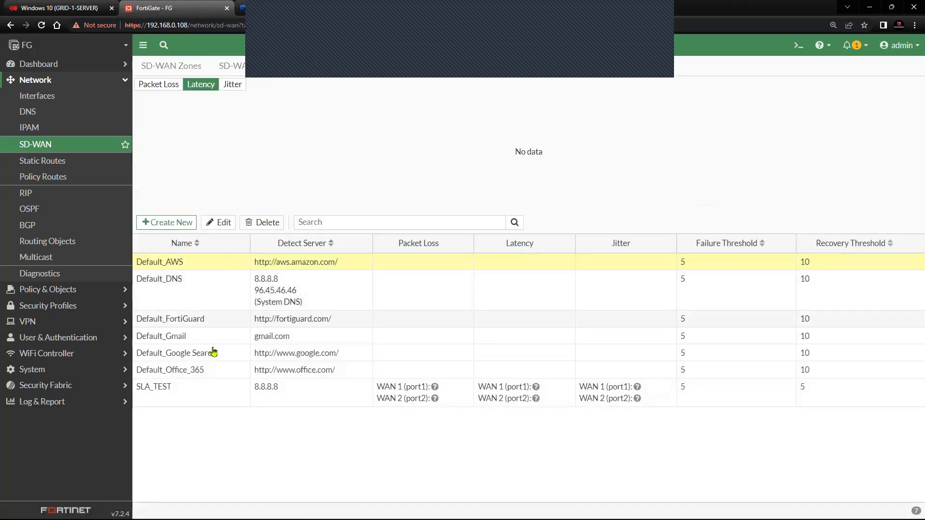
click(192, 395)
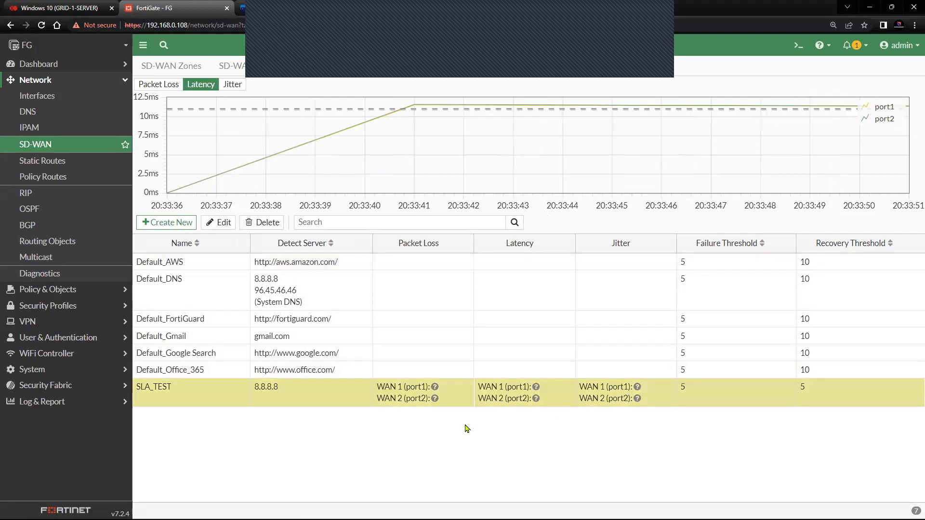
click(182, 70)
click(141, 253)
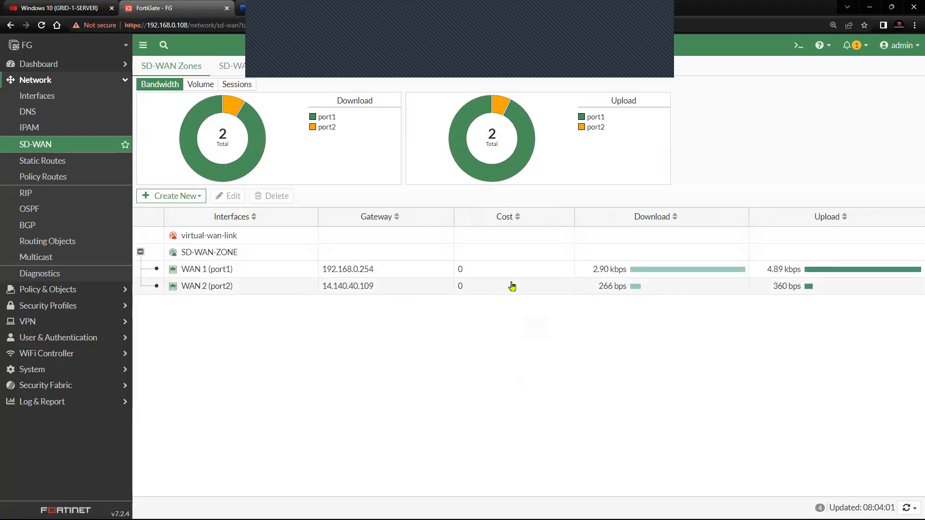
click(309, 71)
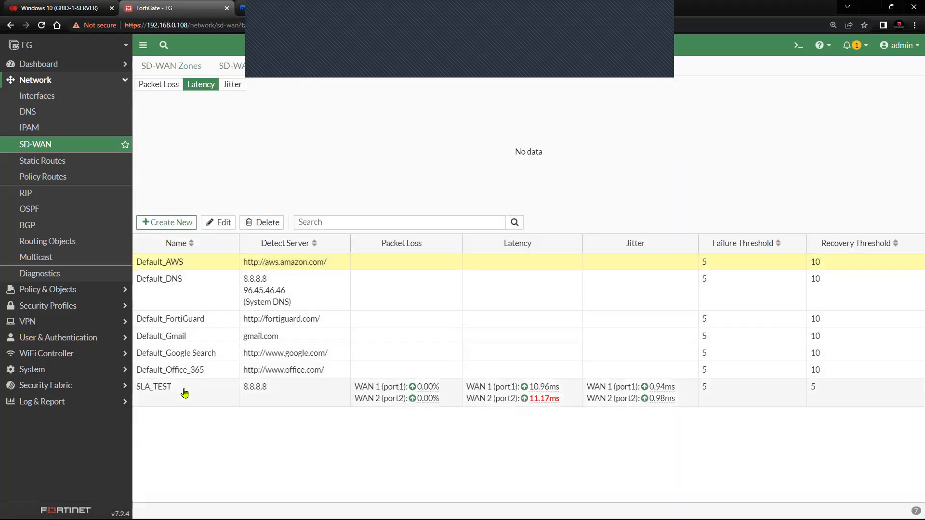
click(186, 393)
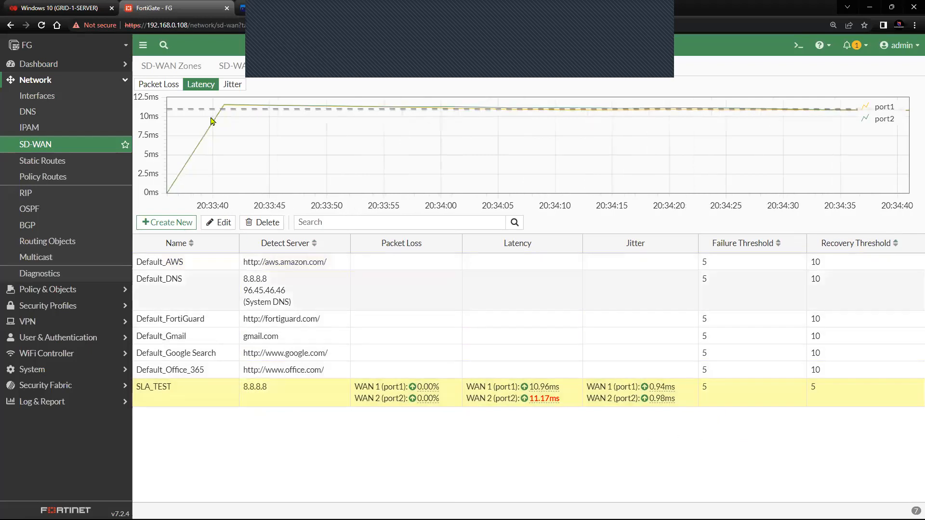
Step: Create a new SD-WAN rule named Allow-traffic
click(182, 65)
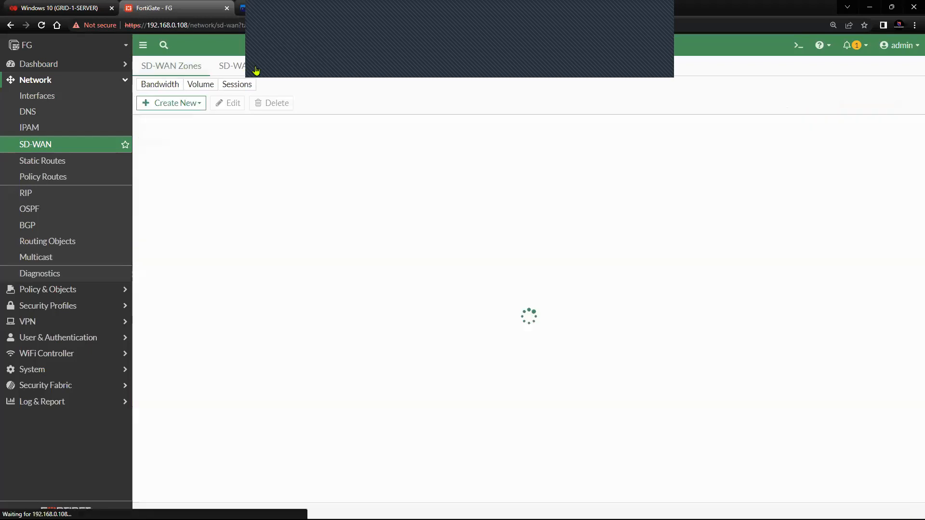
click(250, 71)
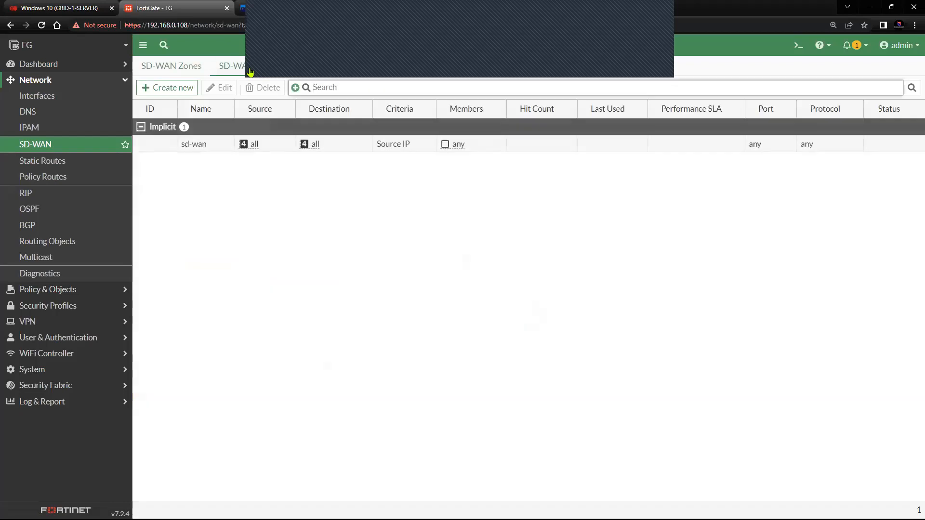
click(166, 89)
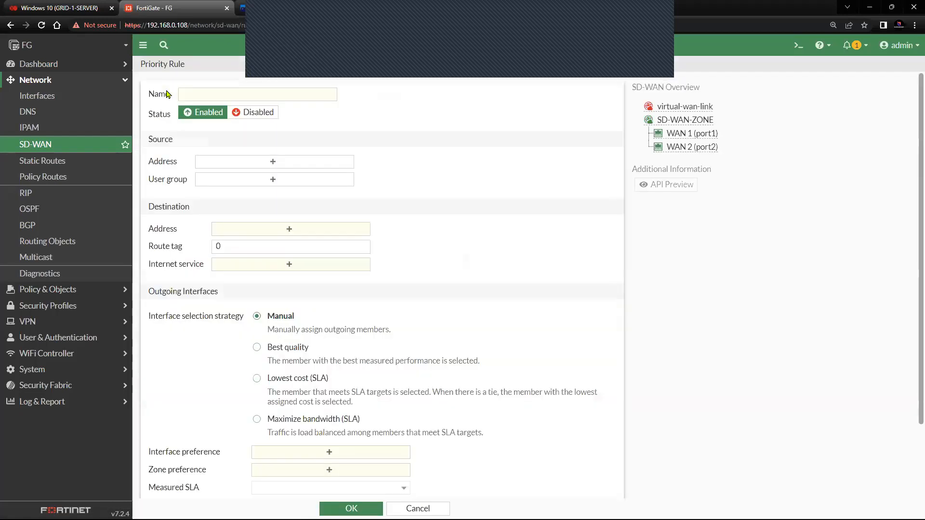
click(198, 93)
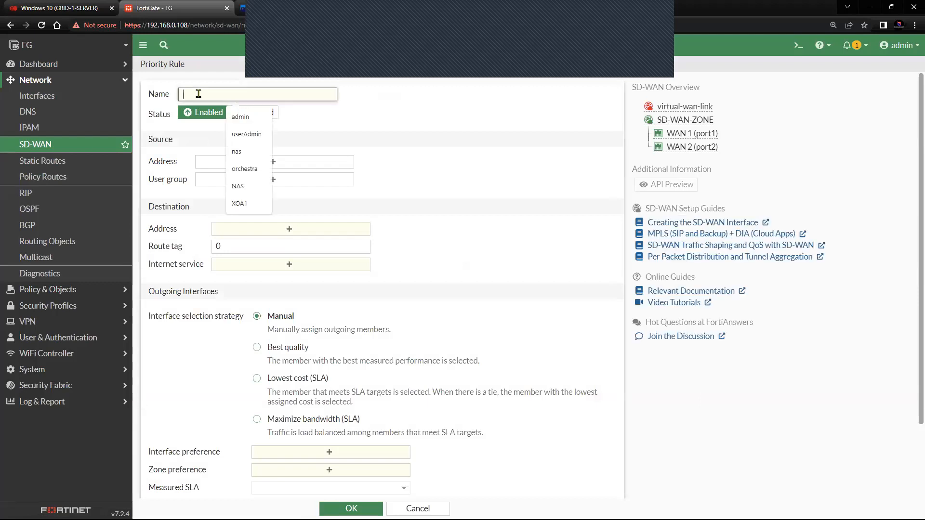
text(Allow-traffic)
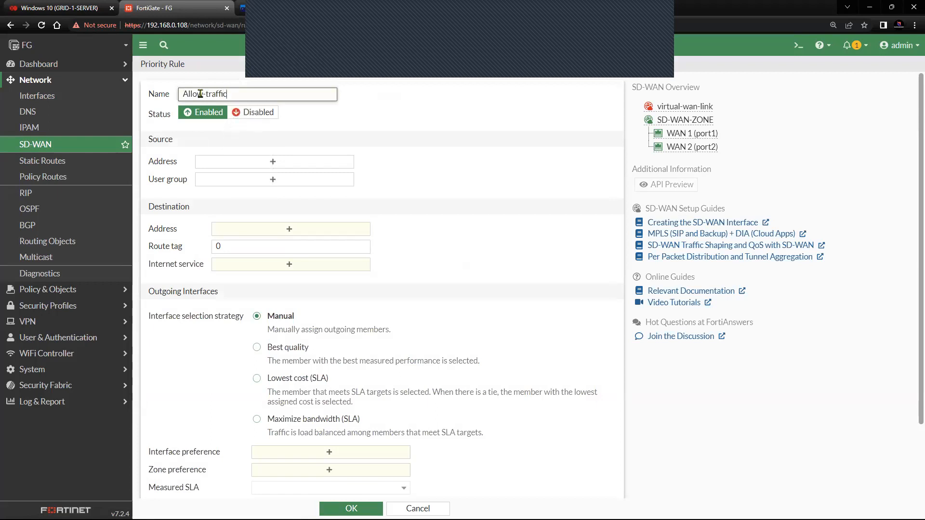
Step: Set both the source and destination address of the rule to all
click(267, 162)
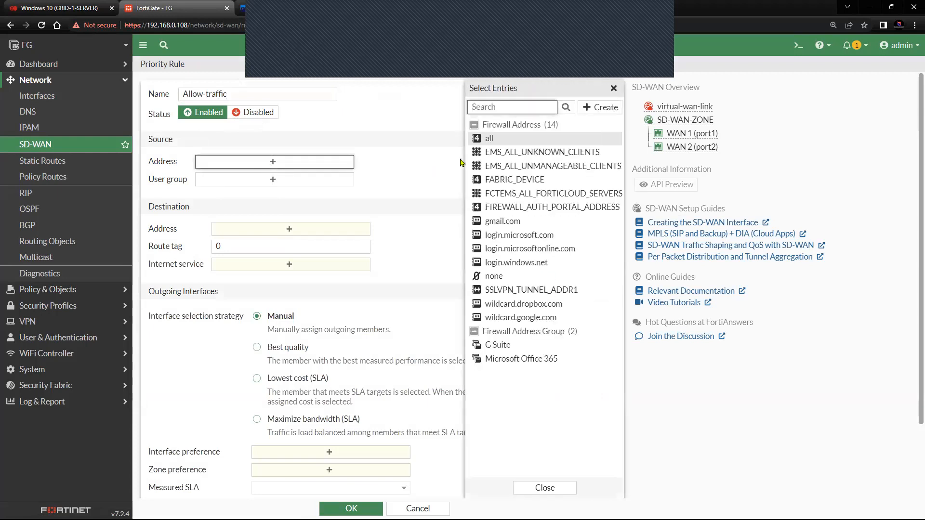
mouse_move(496, 143)
click(595, 109)
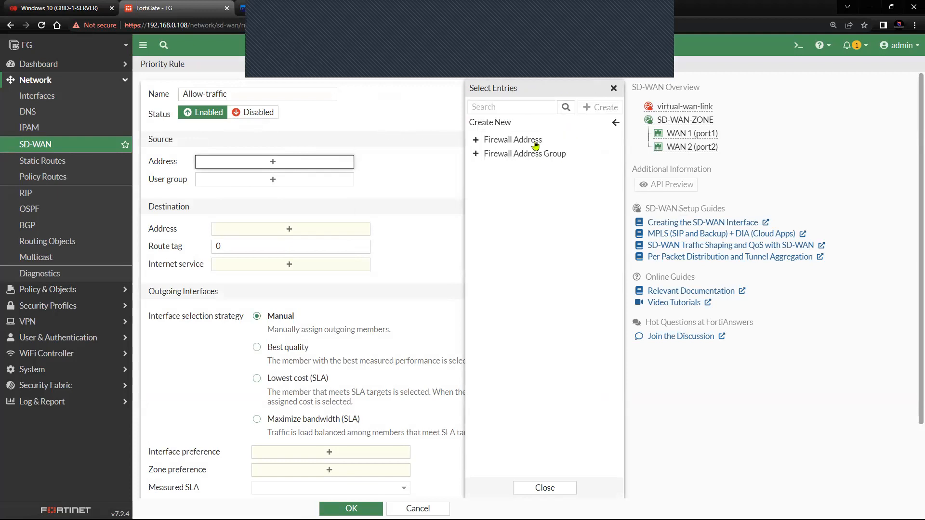
click(513, 140)
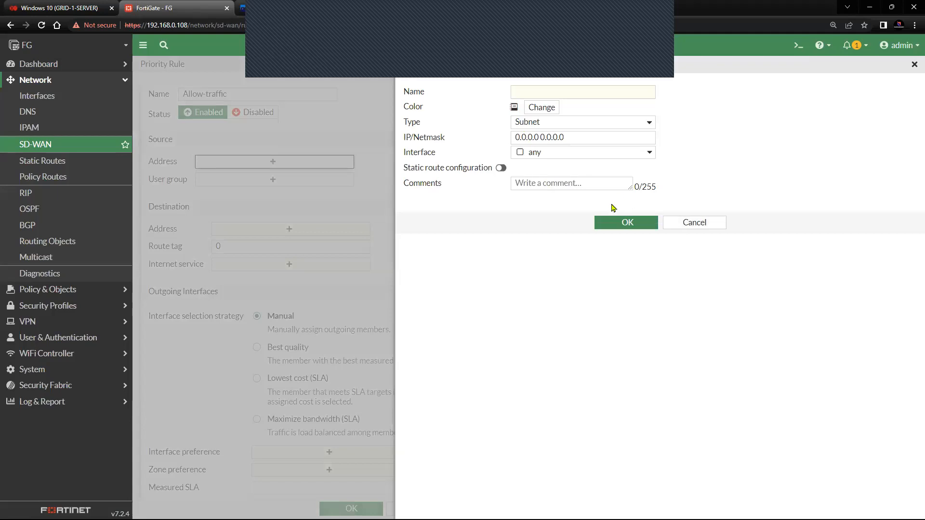
click(694, 223)
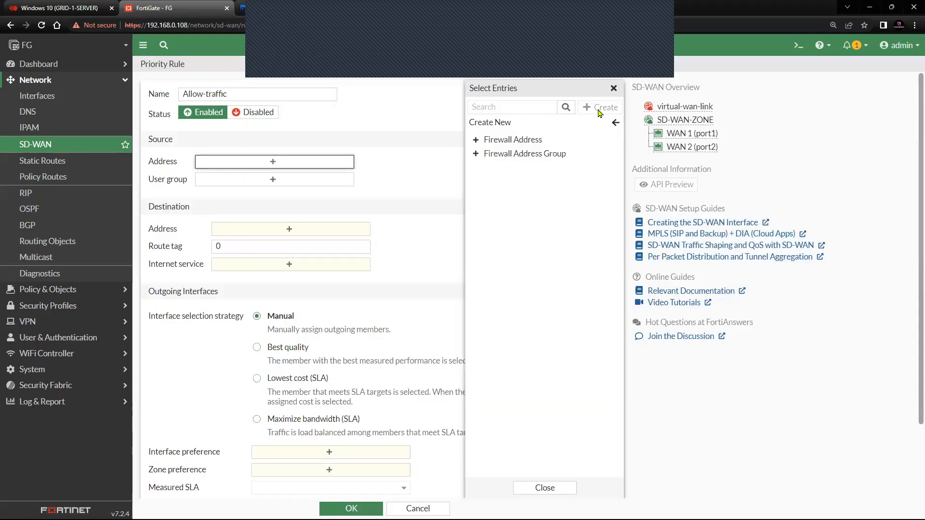
click(613, 88)
click(333, 163)
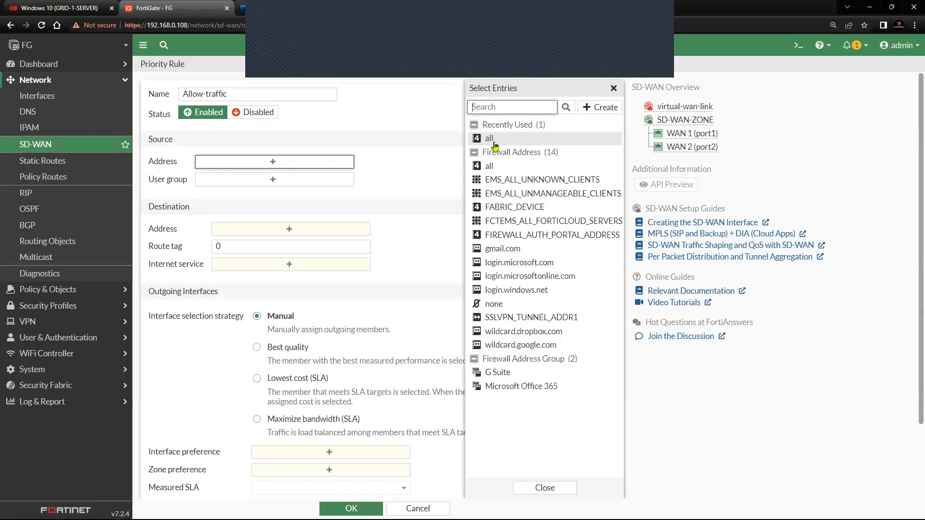
click(494, 141)
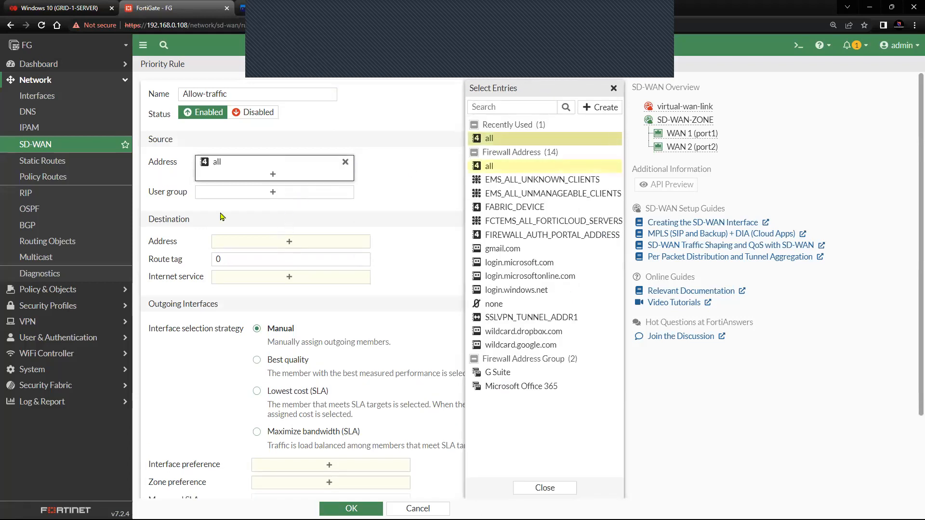
click(269, 244)
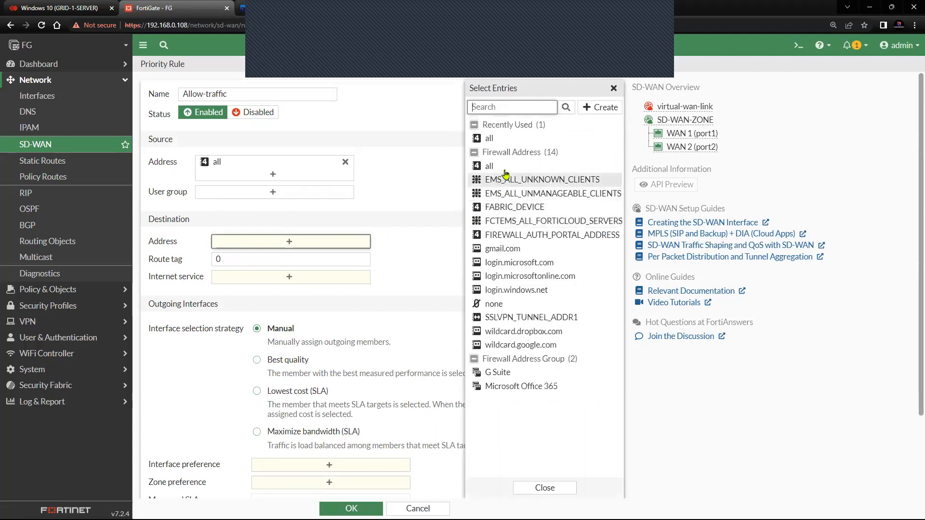
click(512, 141)
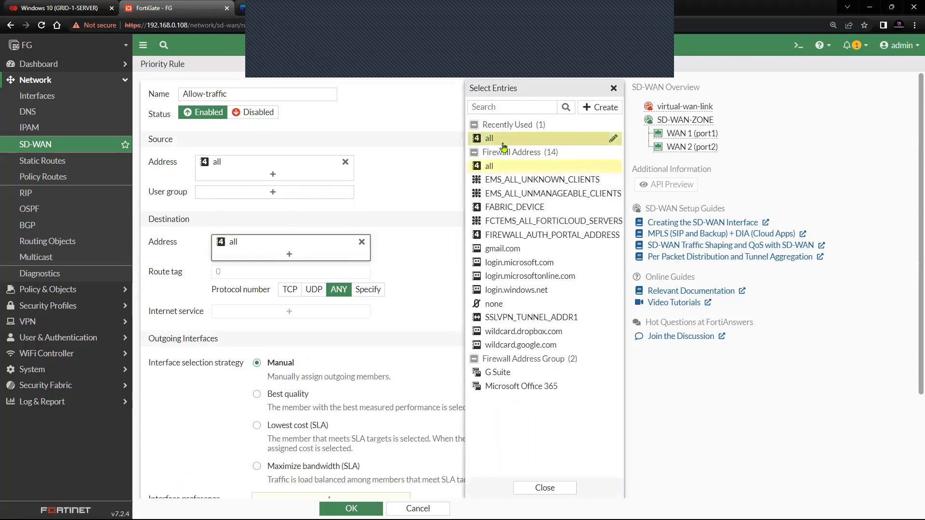
click(404, 270)
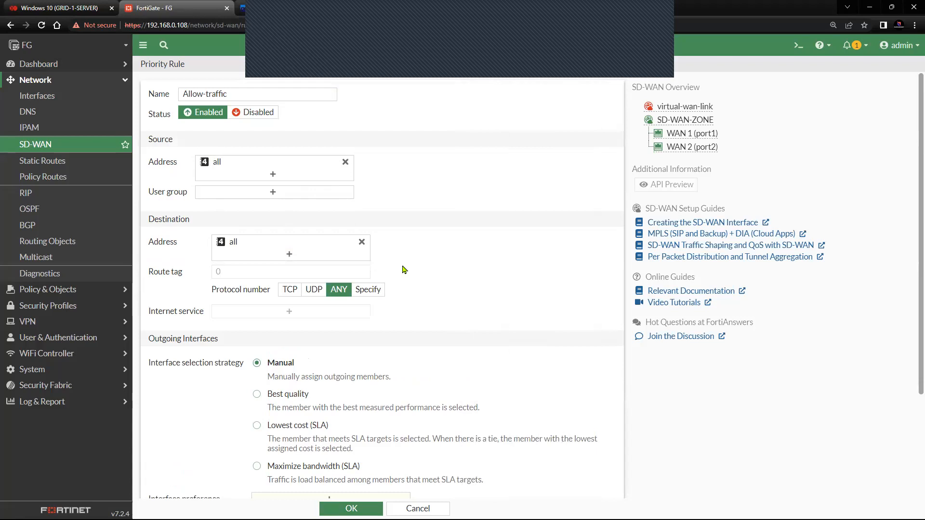
scroll(405, 270, down, 1)
scroll(404, 270, down, 1)
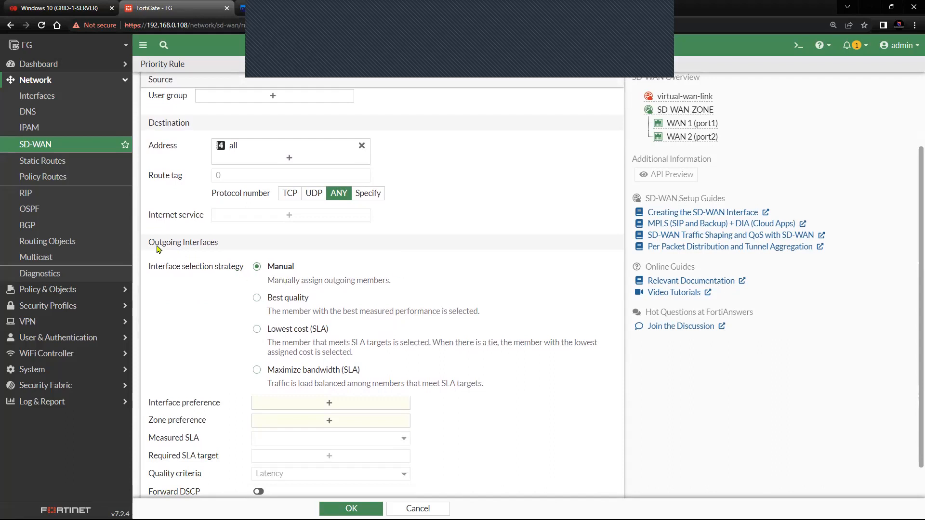
drag(150, 248, 218, 251)
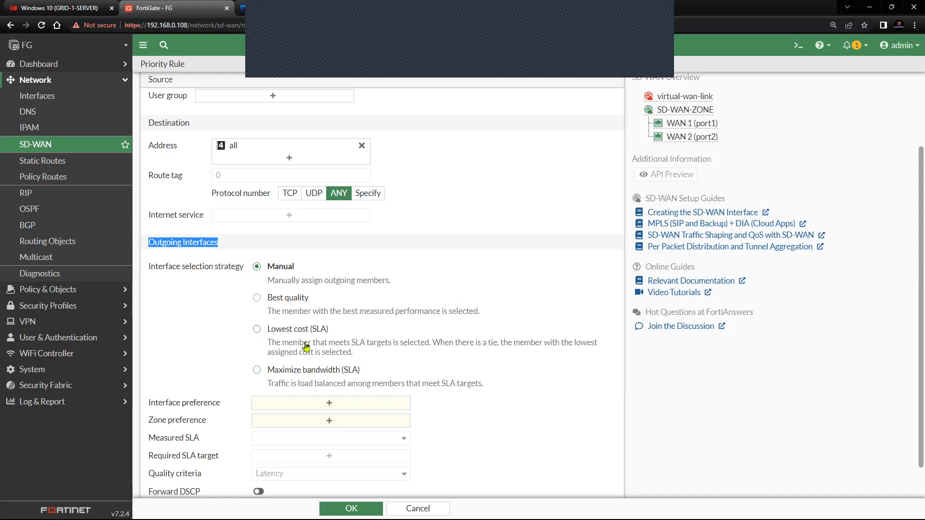
Step: Use Best quality with WAN 1 and WAN 2 as preferred interfaces and SD-WAN-ZONE as preferred zone
click(256, 298)
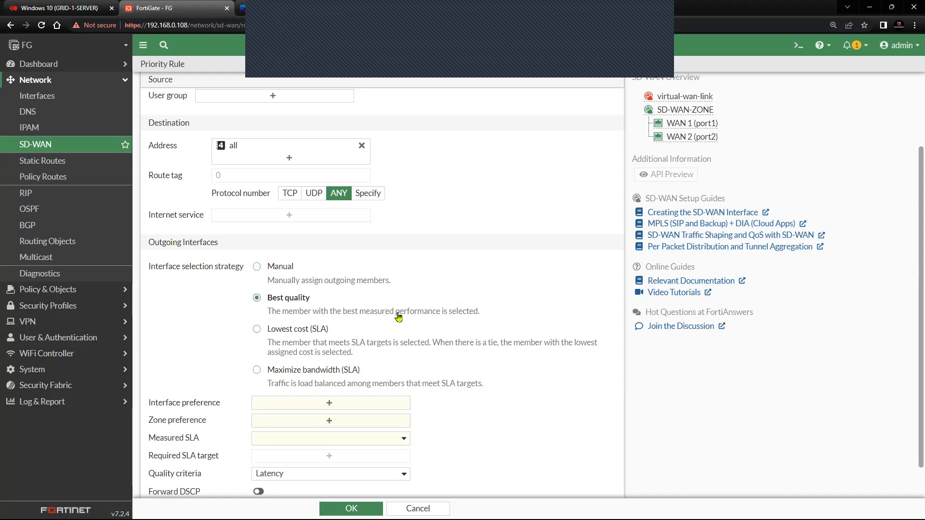
scroll(482, 317, down, 1)
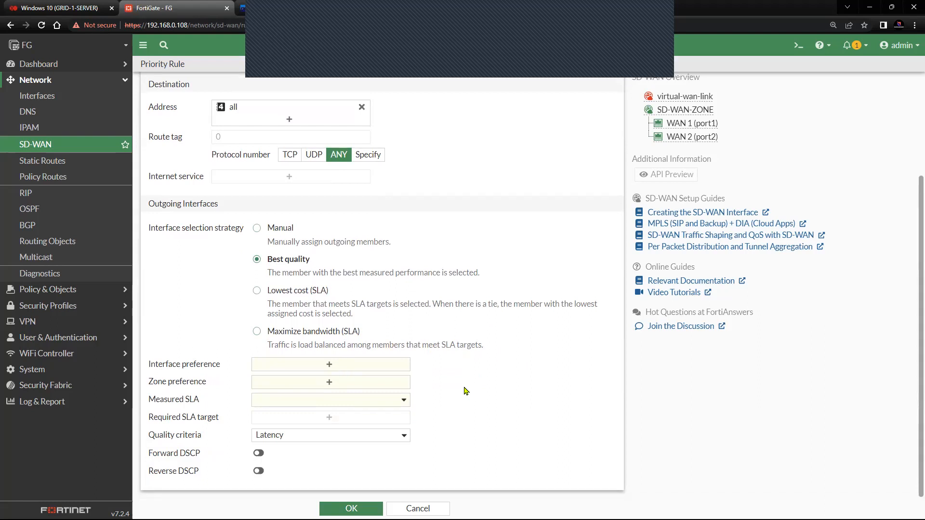
click(326, 370)
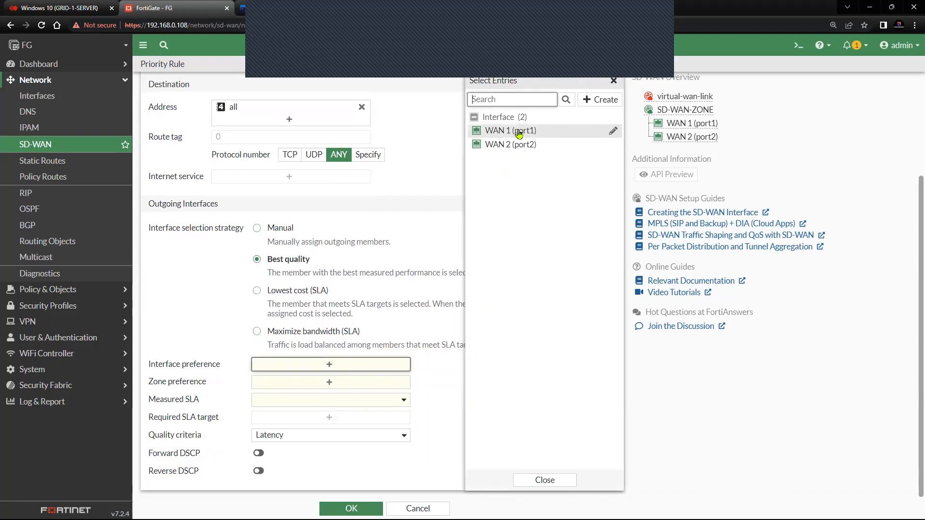
click(519, 134)
click(518, 146)
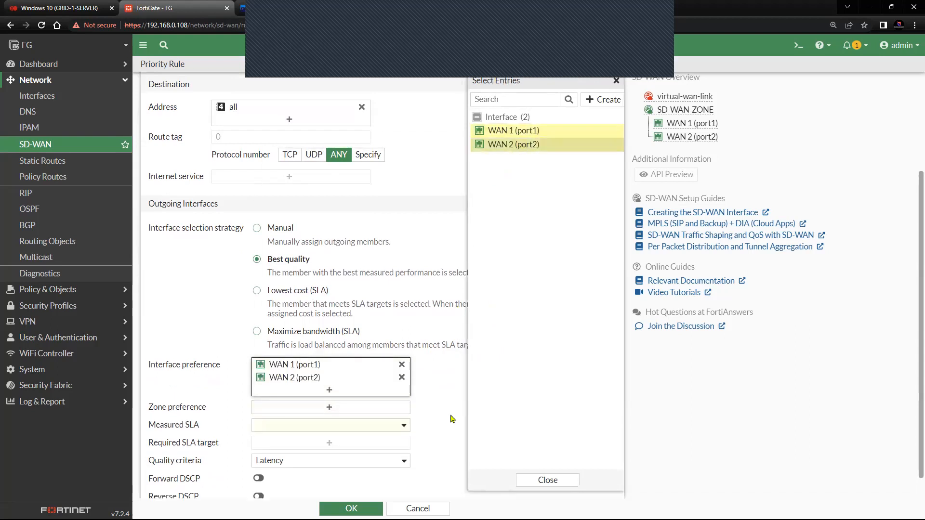
click(452, 418)
scroll(433, 289, down, 1)
click(348, 387)
click(514, 137)
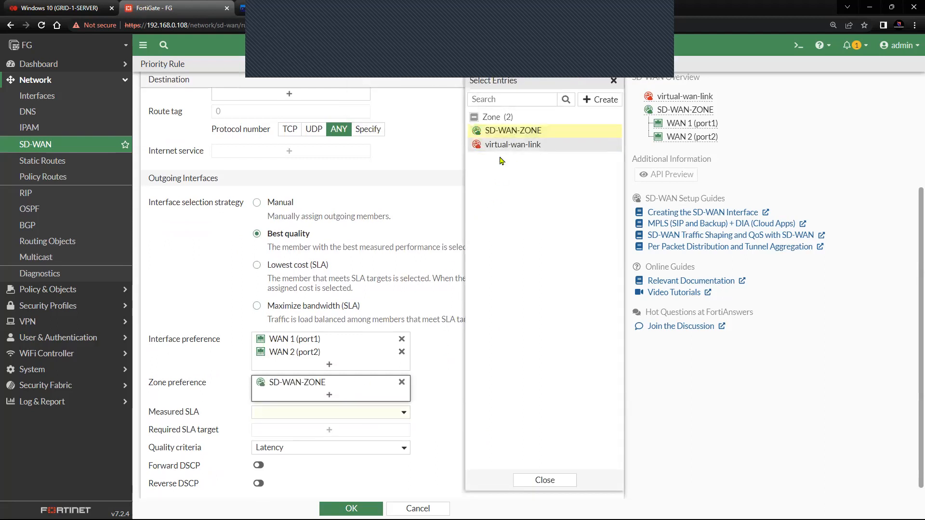
mouse_move(509, 138)
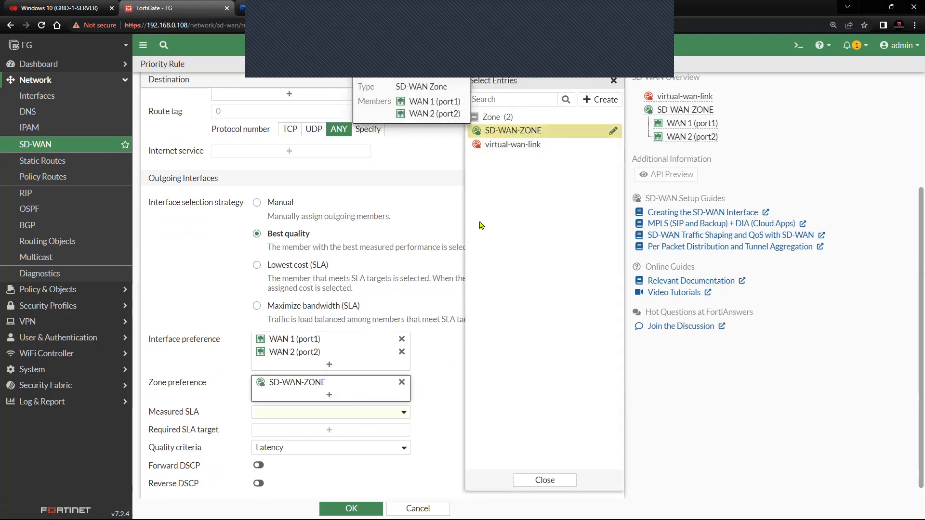
click(446, 355)
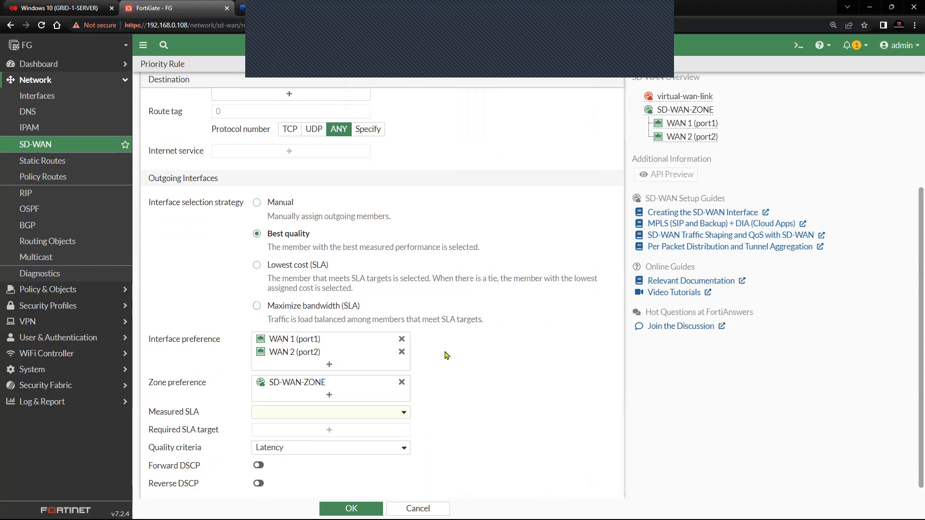
Step: Measure with SLA_TEST using Packet Loss as the quality criterion and save the rule
click(405, 403)
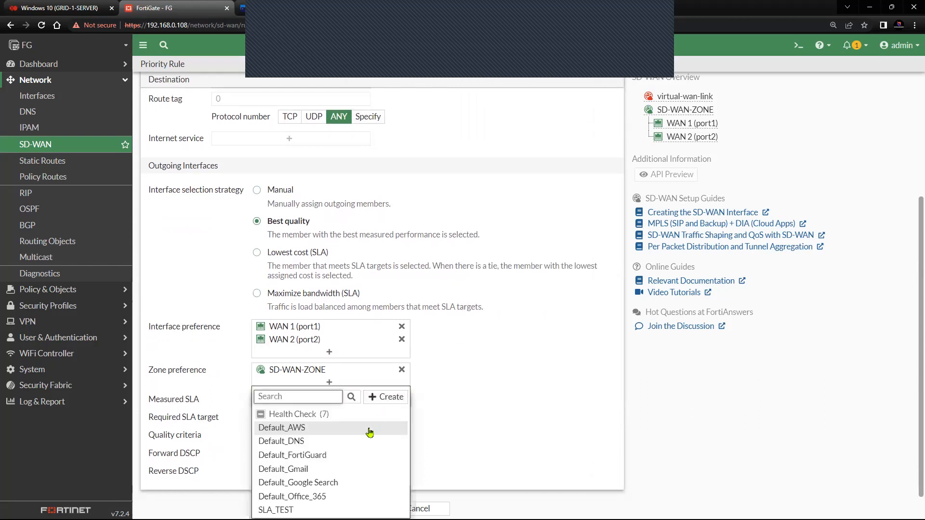
click(366, 448)
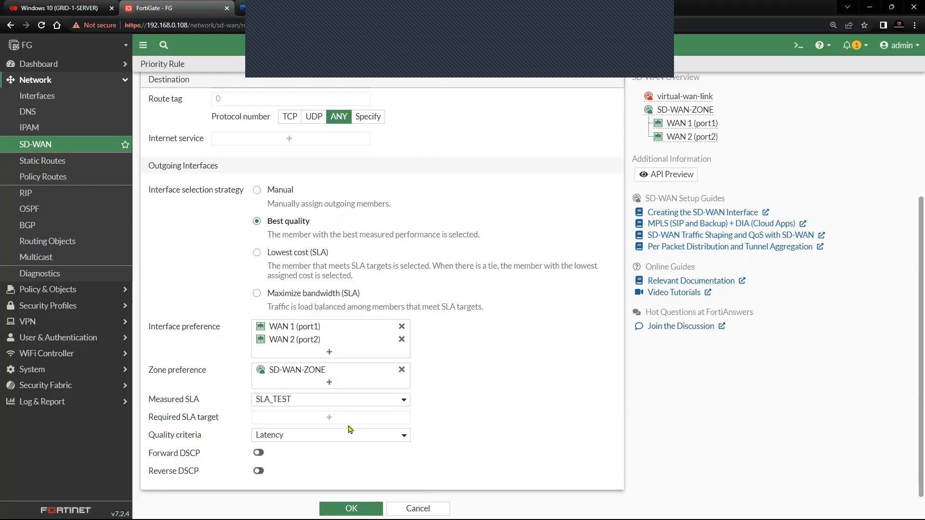
click(291, 436)
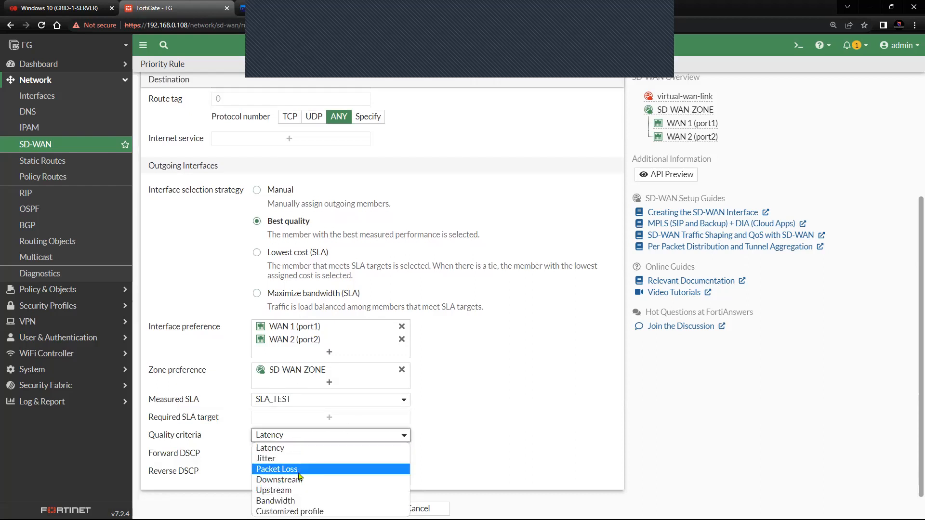
click(277, 469)
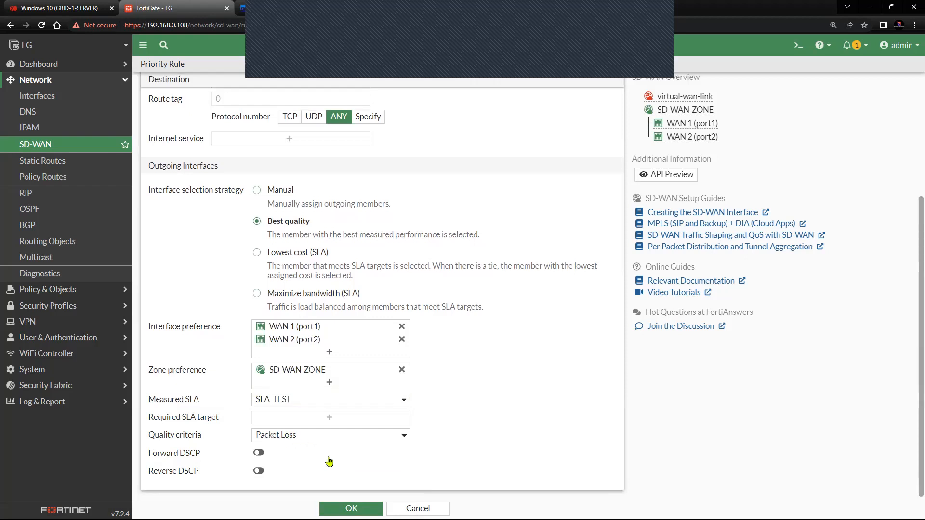
scroll(326, 461, up, 4)
scroll(356, 447, down, 4)
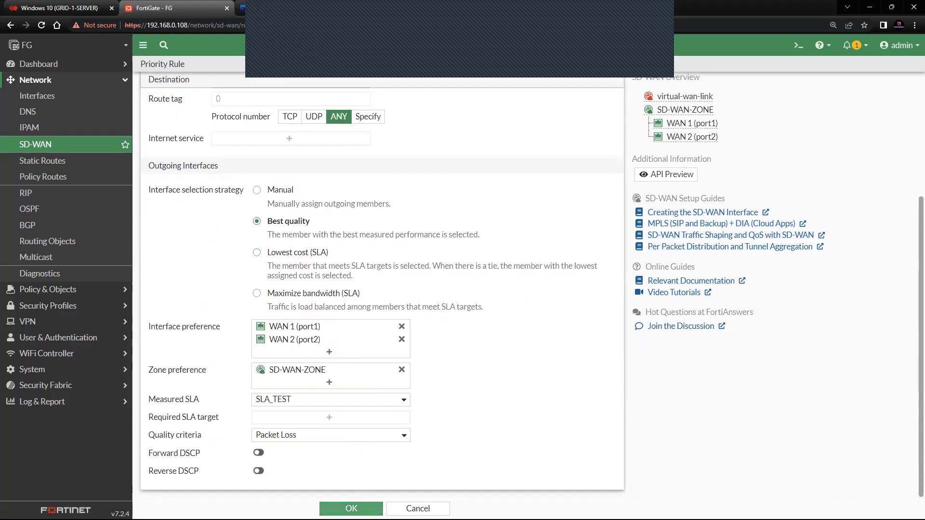
click(351, 509)
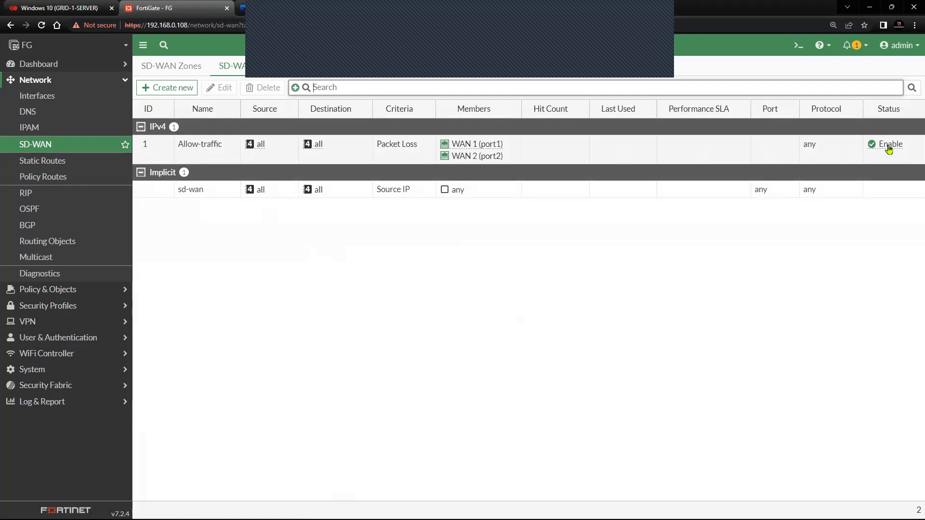
Step: Display the SLA_TEST latency chart for WAN 1 and WAN 2
click(308, 68)
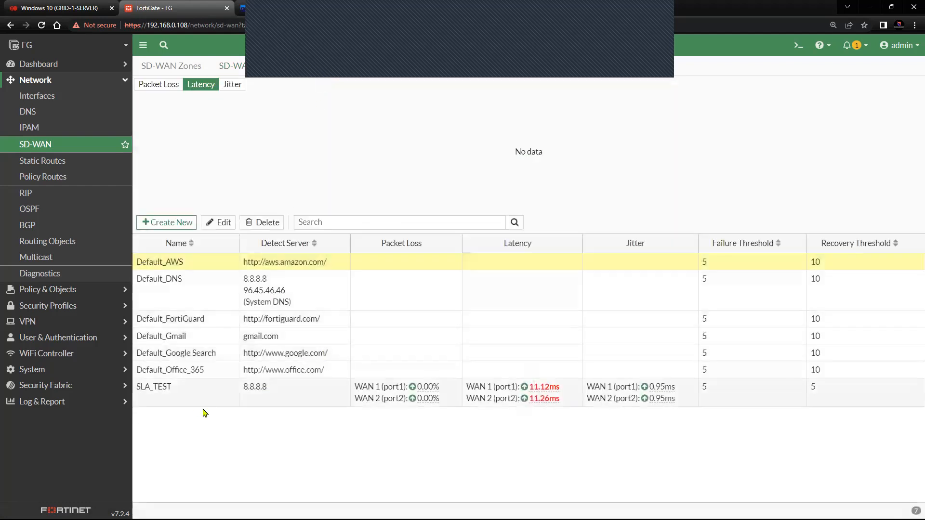
click(202, 403)
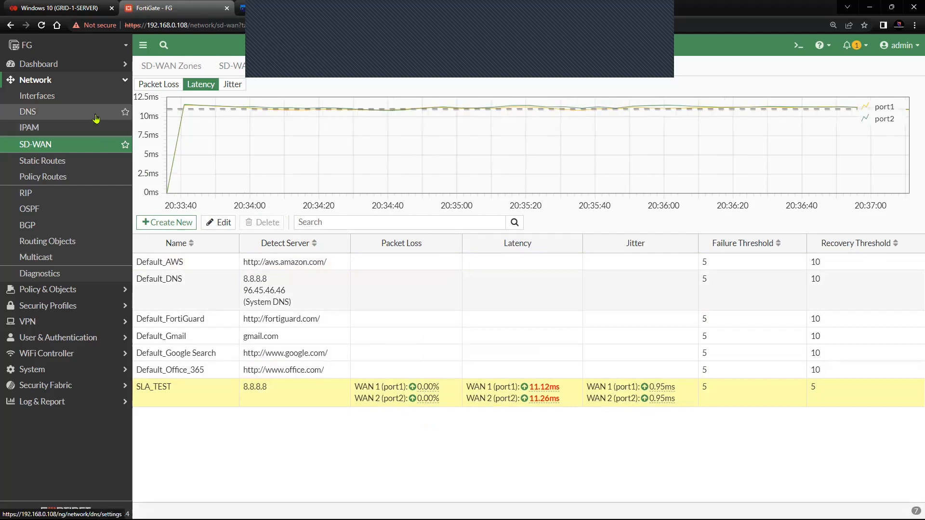
click(76, 163)
Step: Save a 0.0.0.0/0 default static route using SD-WAN-ZONE as its interface
click(165, 69)
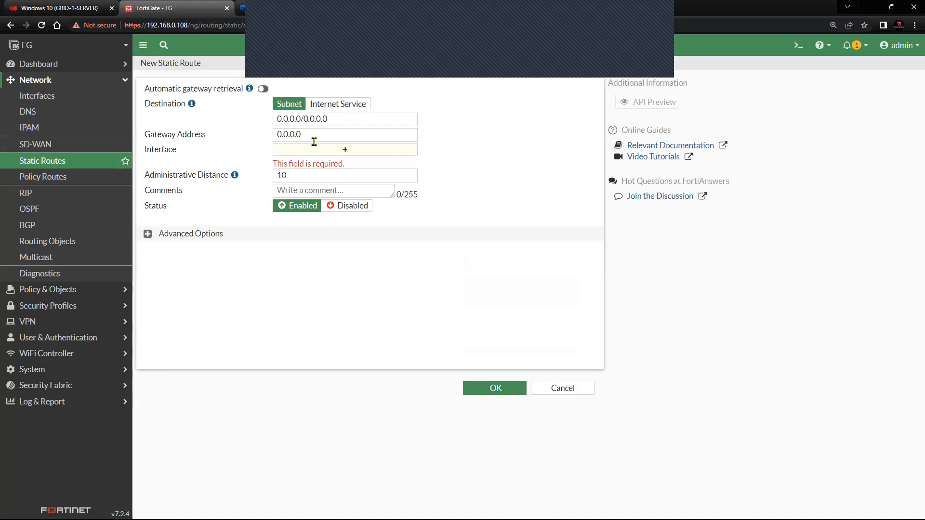
click(328, 153)
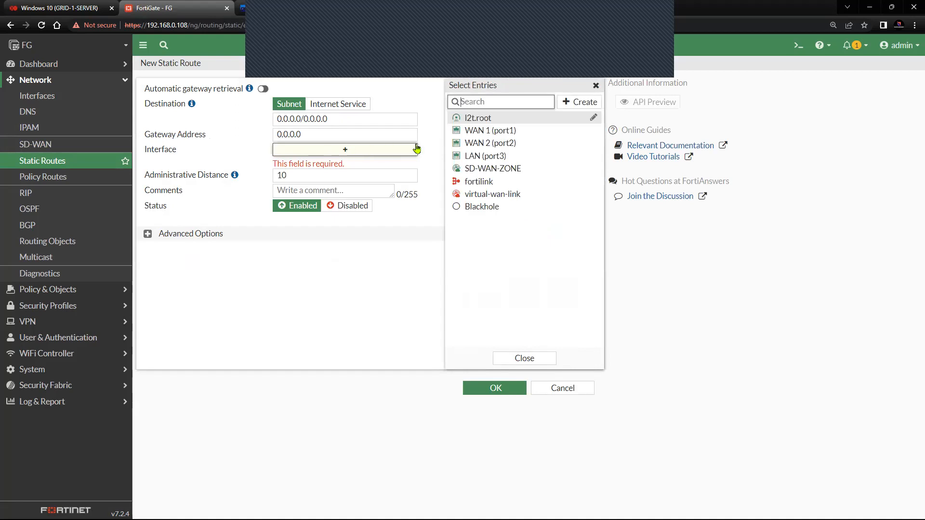
click(487, 171)
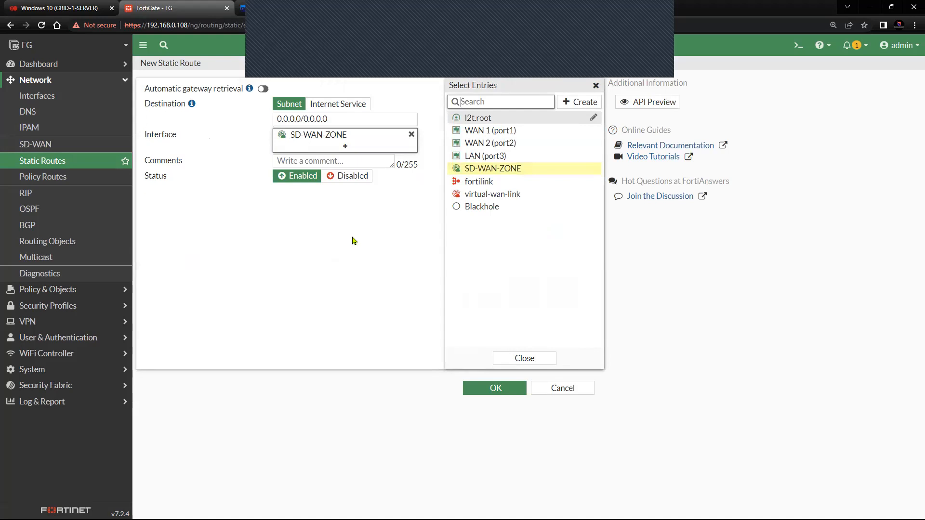
mouse_move(479, 152)
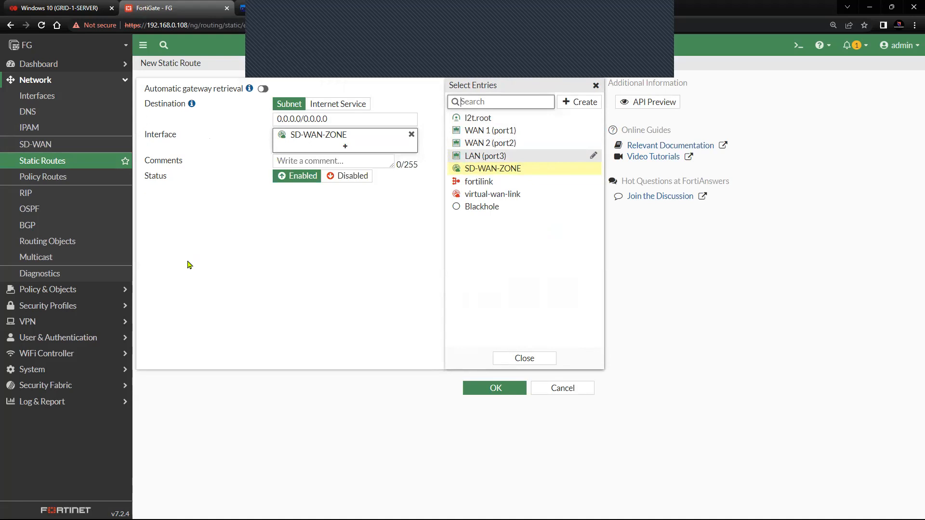
mouse_move(305, 139)
click(495, 388)
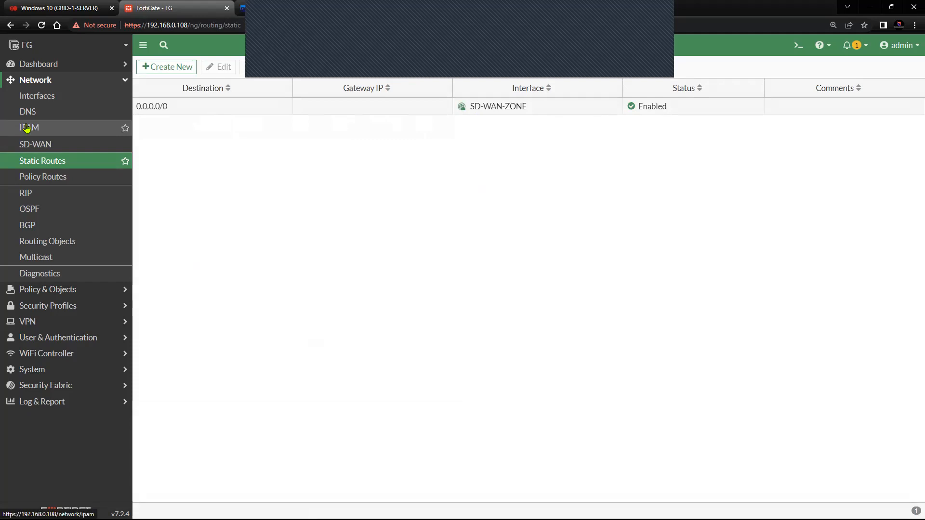
Step: Create a firewall policy named Allow from LAN (port3) to SD-WAN-ZONE
click(53, 88)
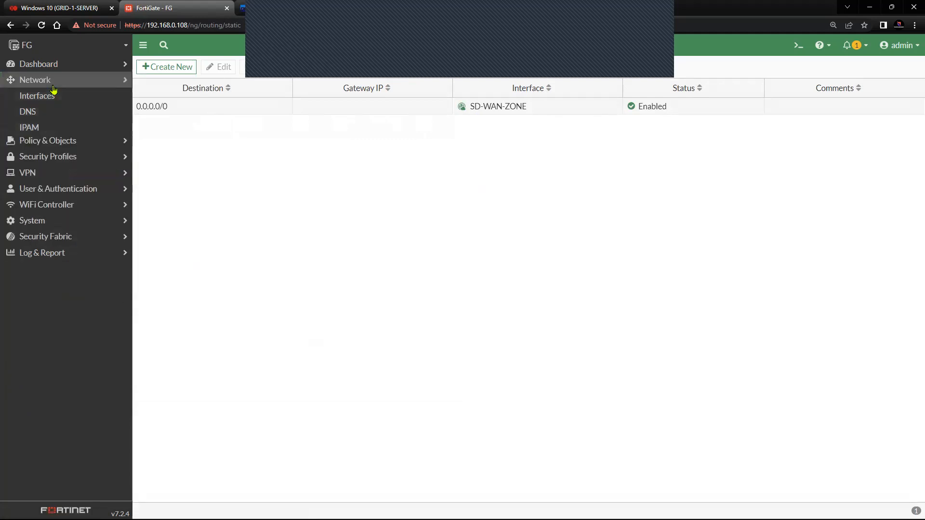
click(52, 98)
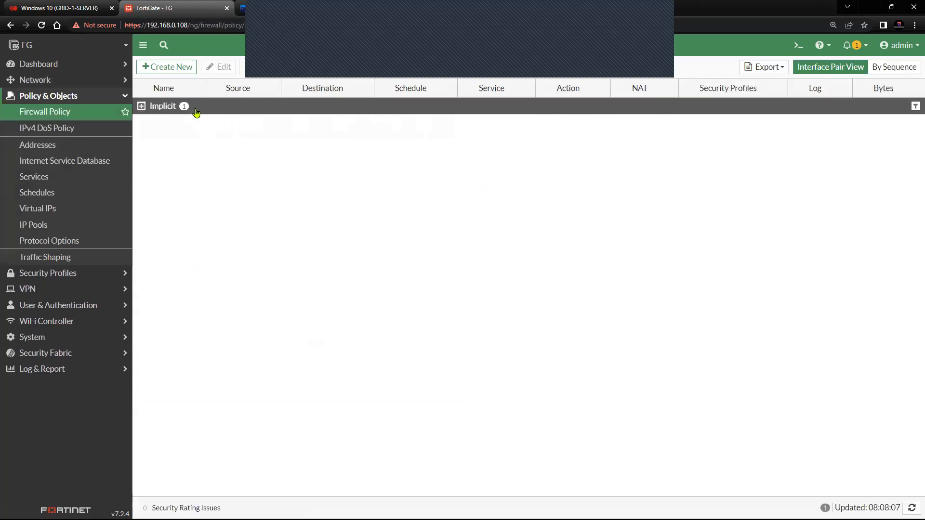
click(182, 67)
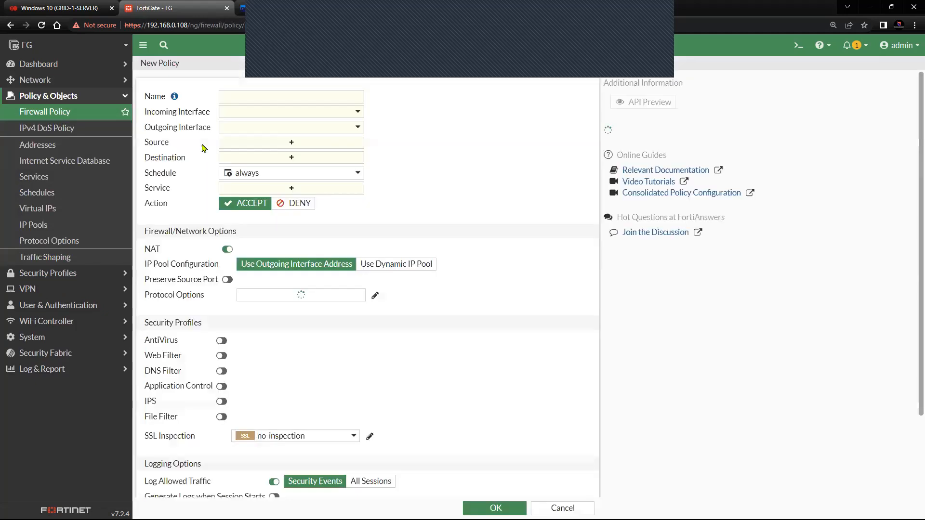
click(239, 97)
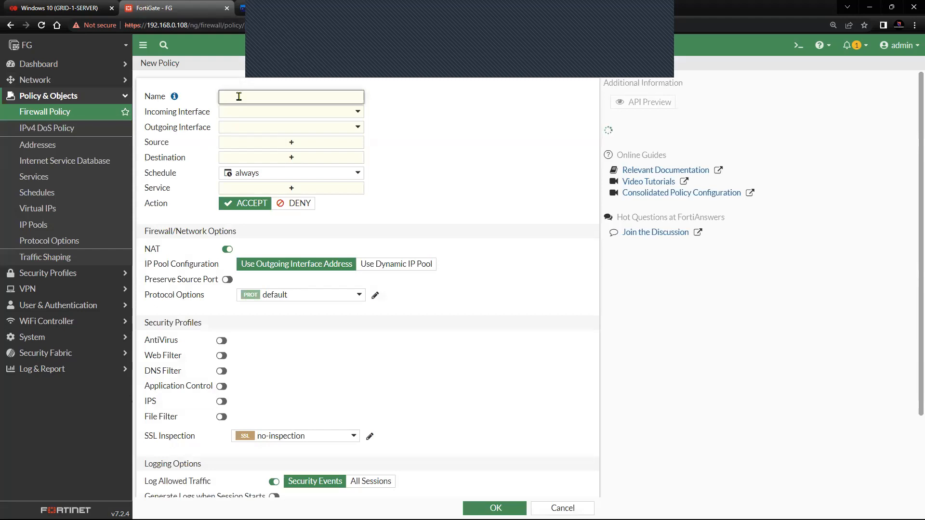
text(Allow)
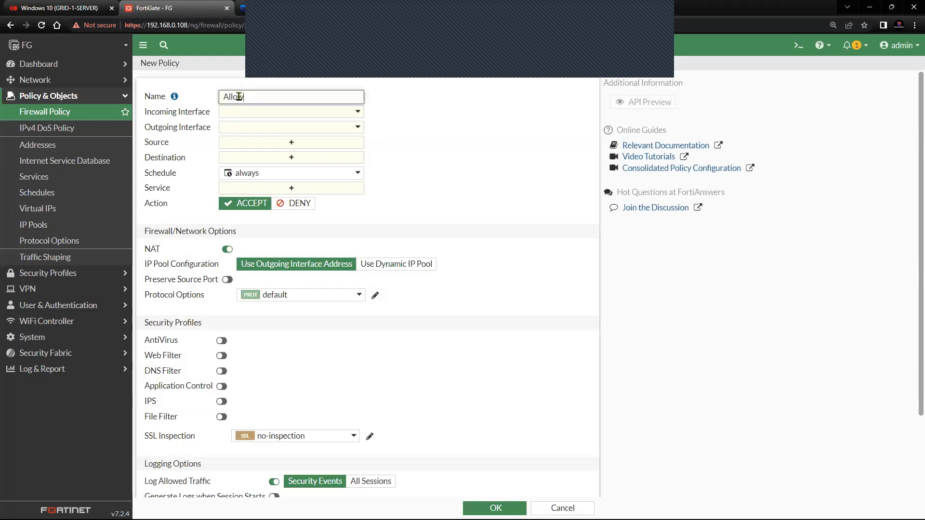
click(249, 113)
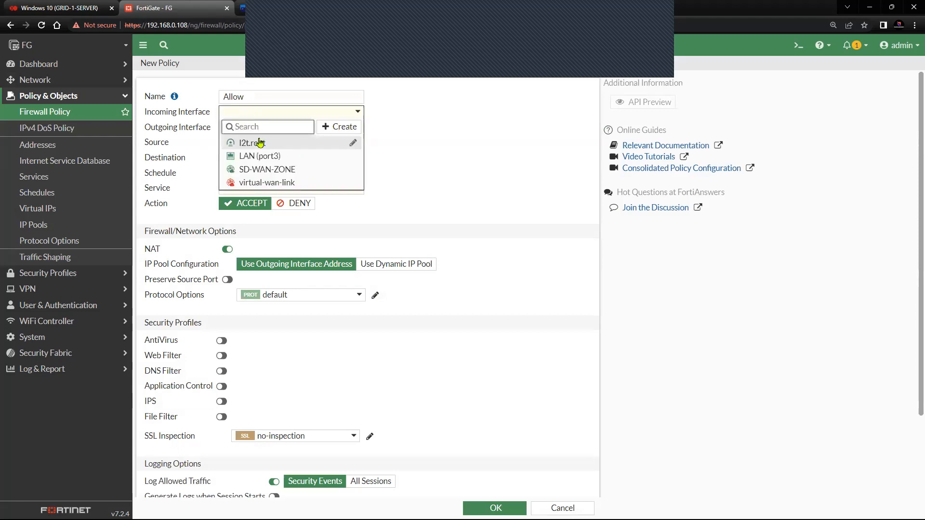
click(257, 157)
click(273, 128)
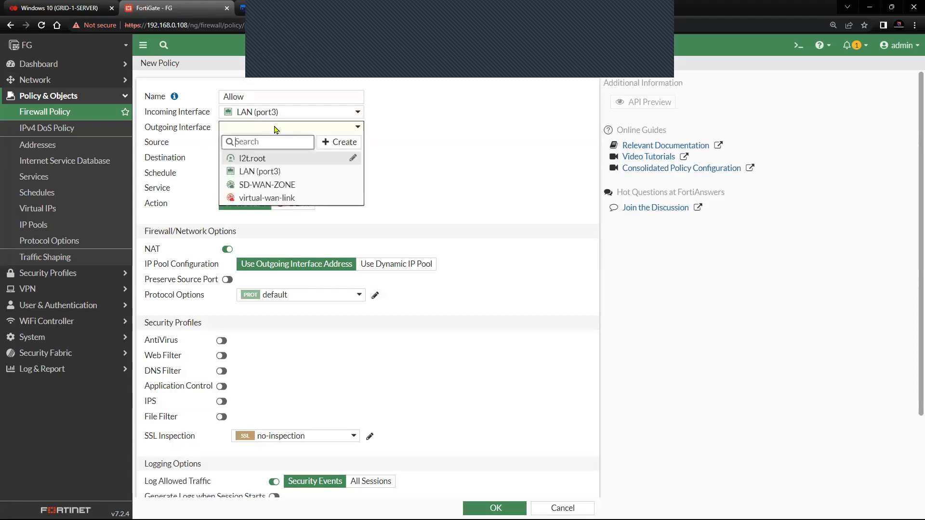
mouse_move(264, 185)
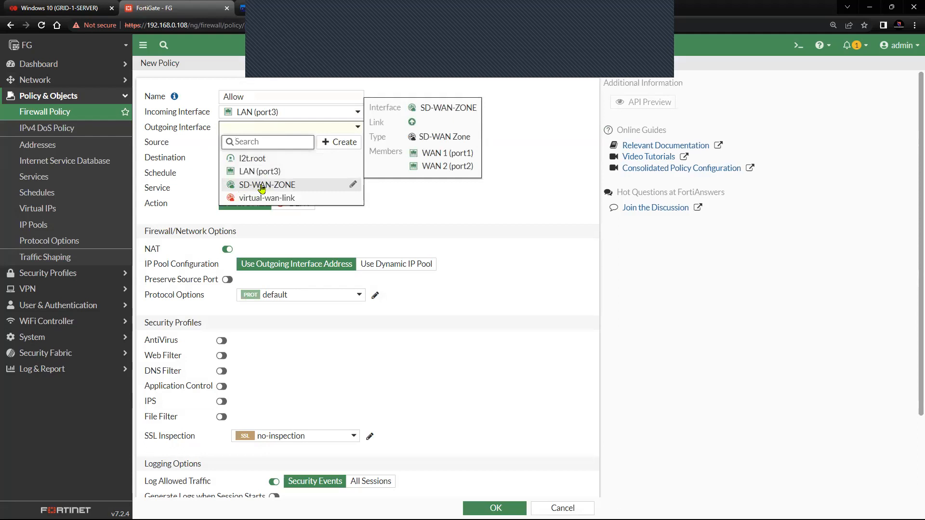
click(262, 187)
Step: Set source and destination to all and service to ALL, save, and check the policy's bytes
click(258, 144)
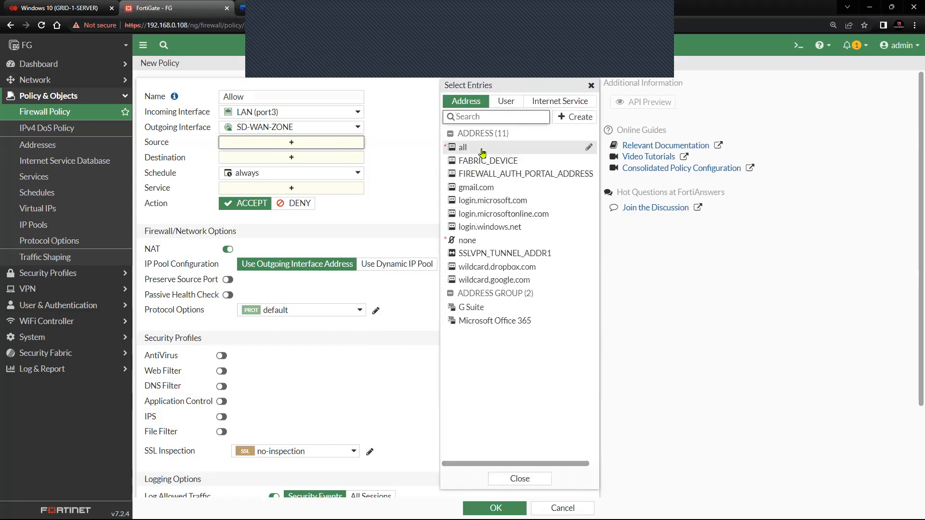
click(469, 148)
click(301, 168)
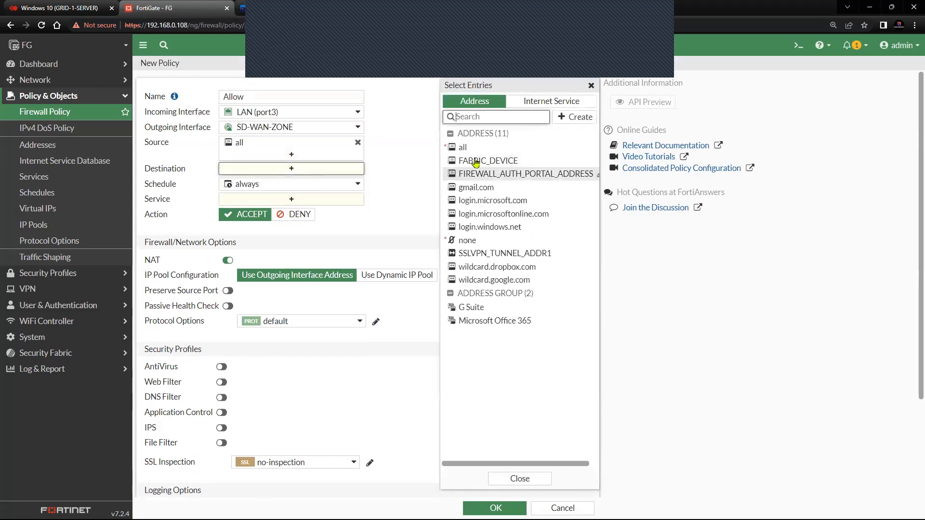
click(473, 150)
click(299, 212)
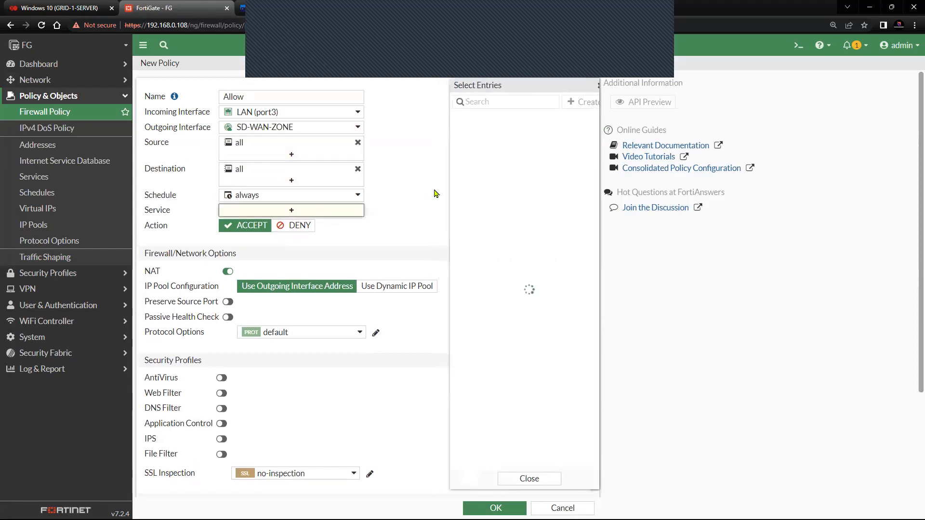
click(466, 143)
click(366, 253)
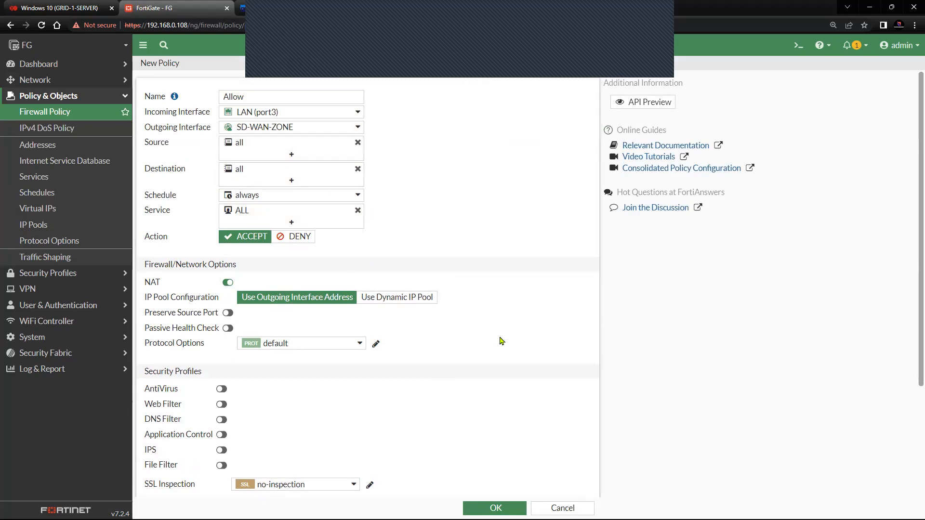
scroll(501, 340, down, 2)
scroll(501, 341, down, 1)
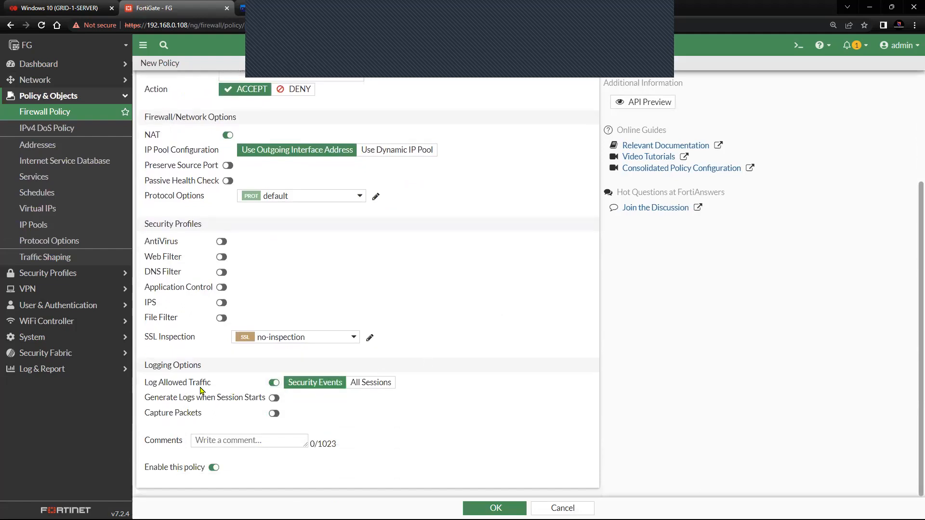
click(496, 508)
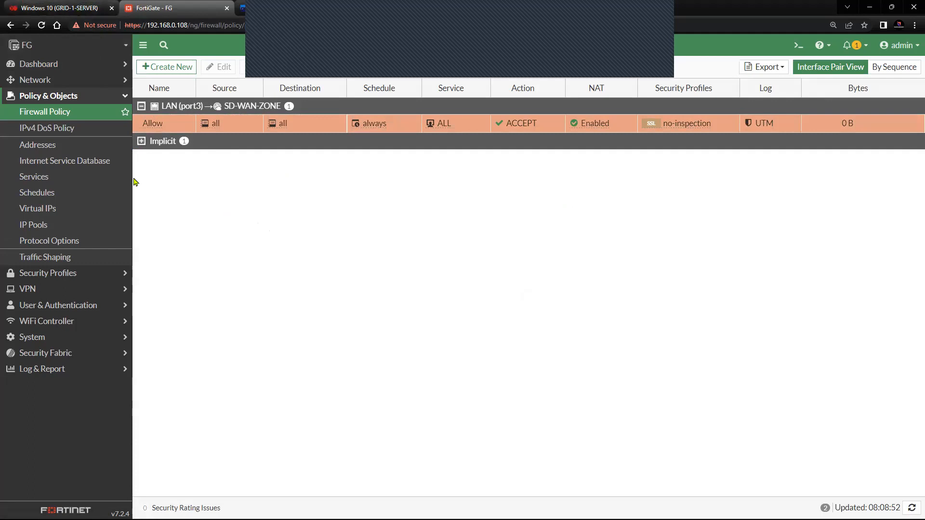
click(81, 118)
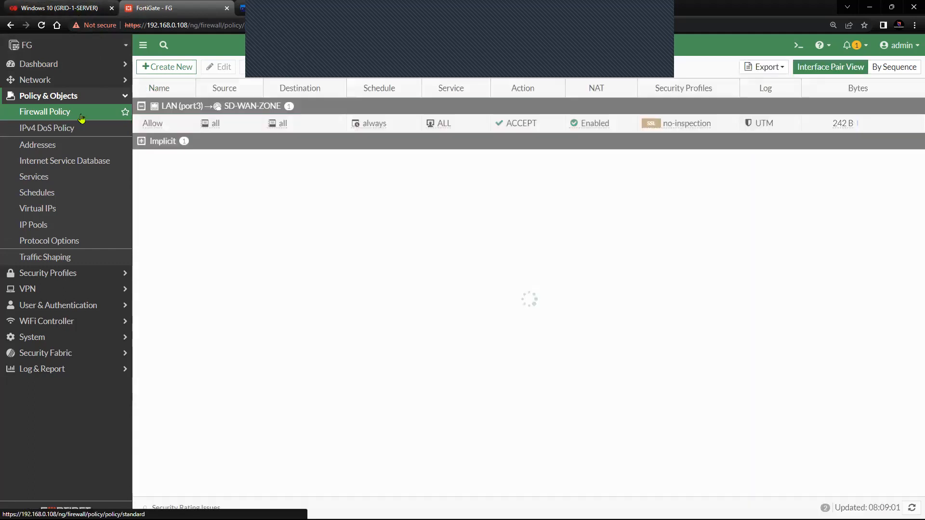
click(848, 125)
Step: Rerun ping 8.8.8.8 -t continuously in the Windows 10 VM's command prompt
click(58, 7)
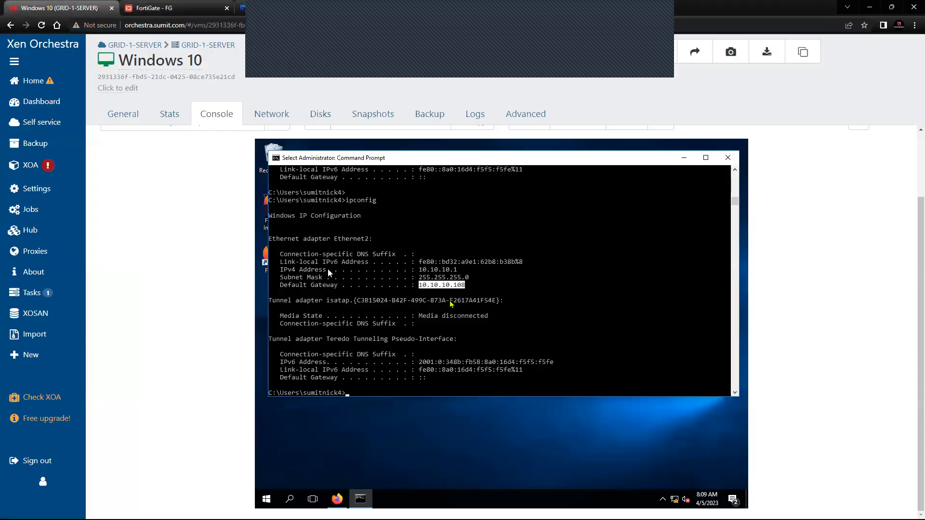
right_click(480, 315)
key(Return)
key(Return)
key(Return)
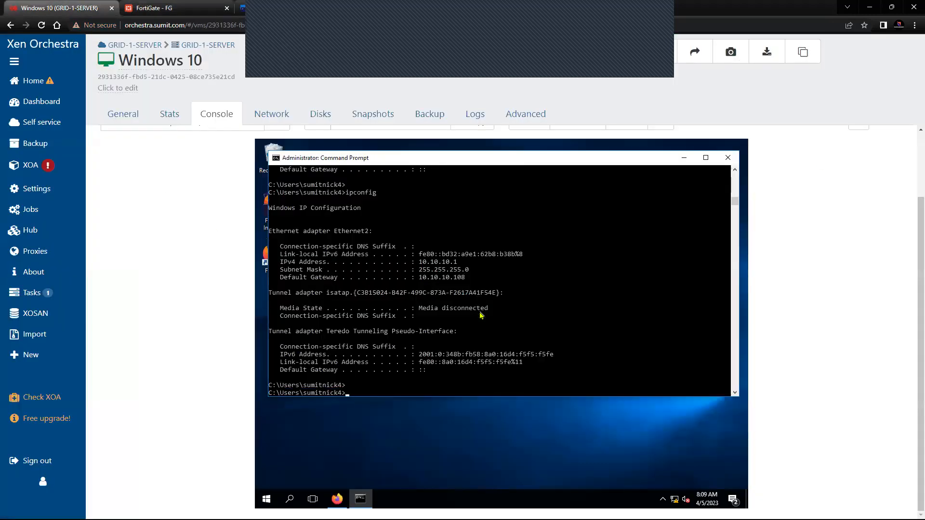
key(Up)
key(Up)
key(Up)
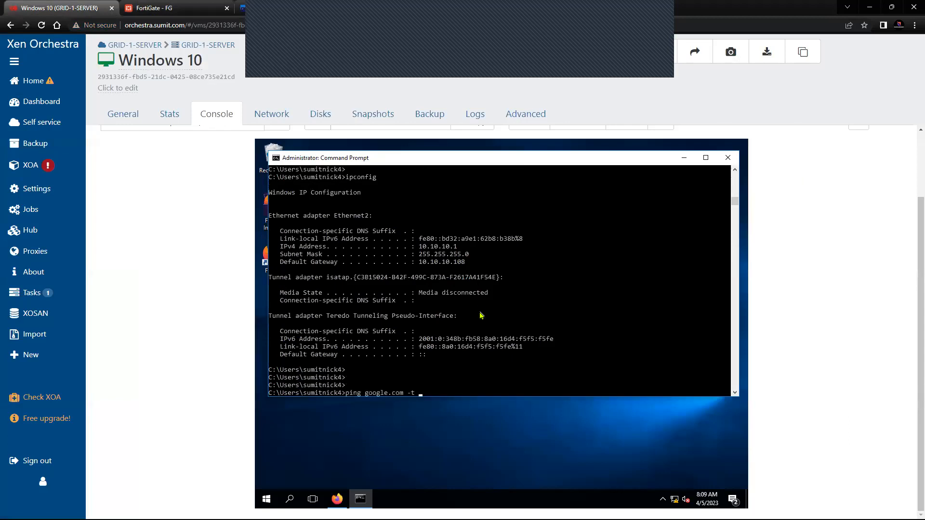
key(Return)
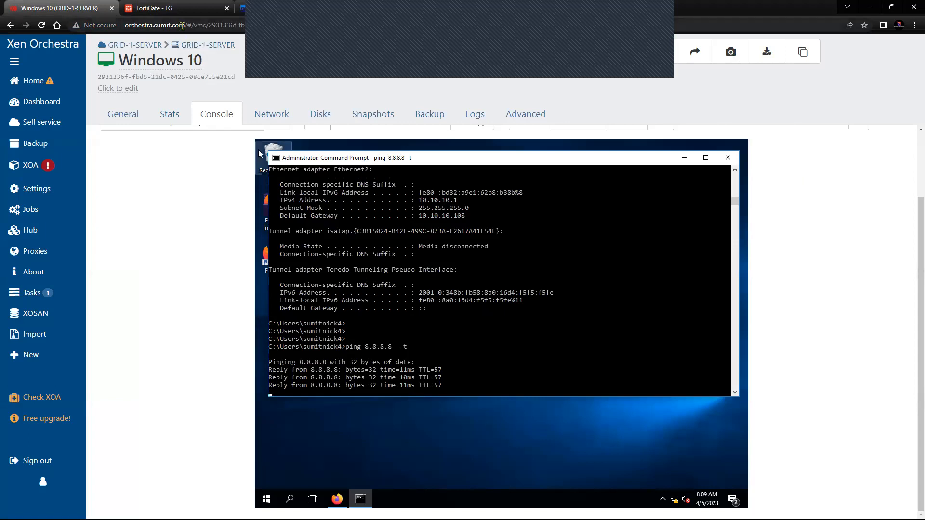
click(177, 9)
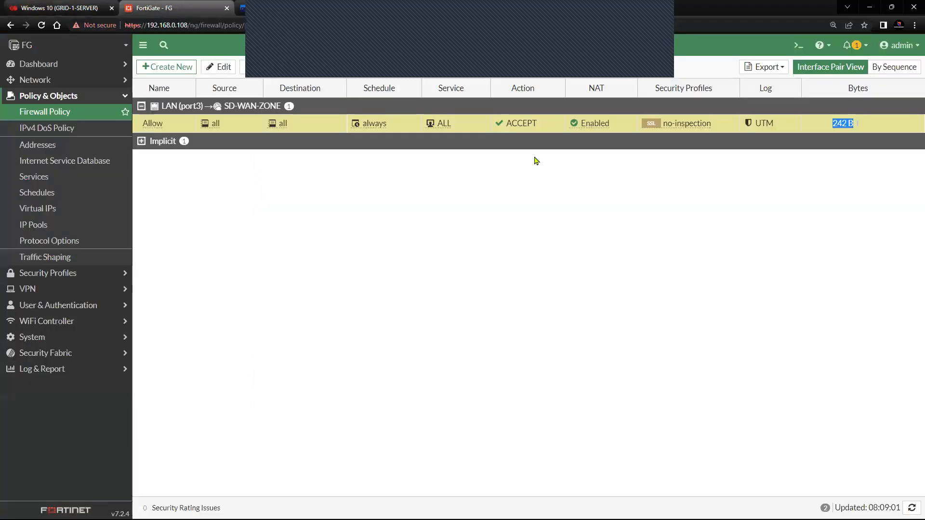
Step: Refresh the firewall policy byte counts and go to the SD-WAN zones overview
click(64, 116)
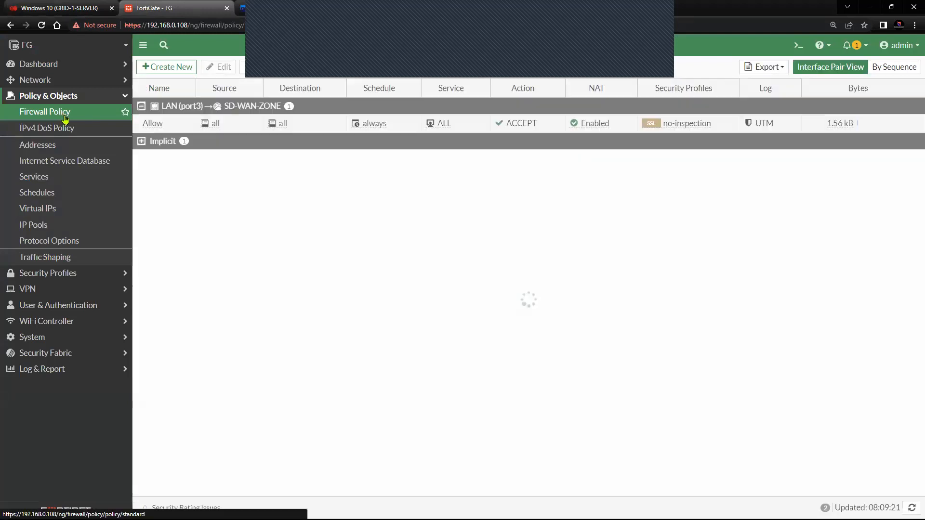
click(85, 99)
click(82, 85)
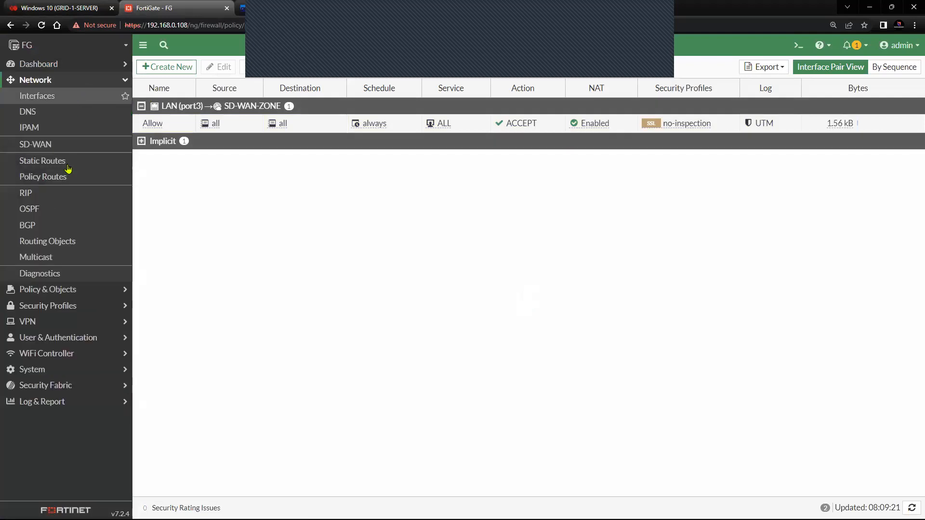
click(68, 144)
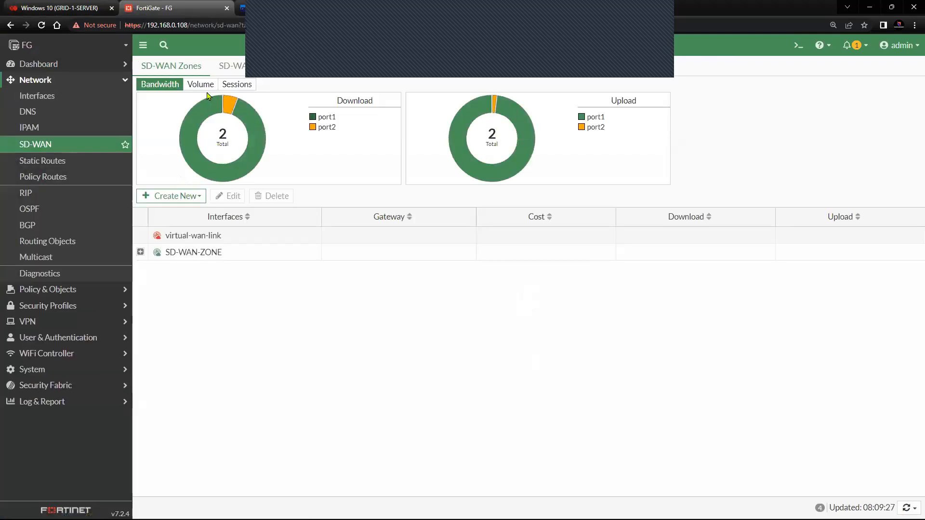
Step: Compare per-port Sessions, Bandwidth and Volume charts for the WANs
click(236, 86)
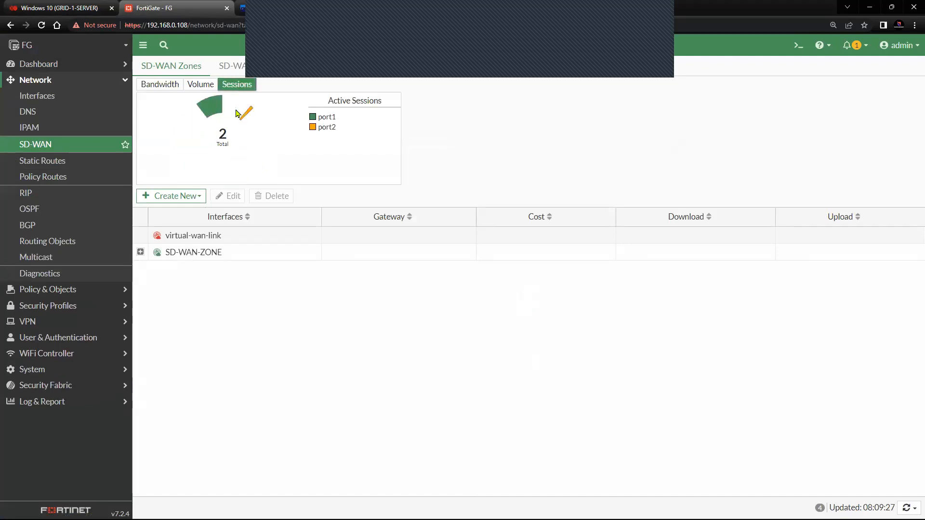
click(174, 85)
click(201, 86)
click(174, 86)
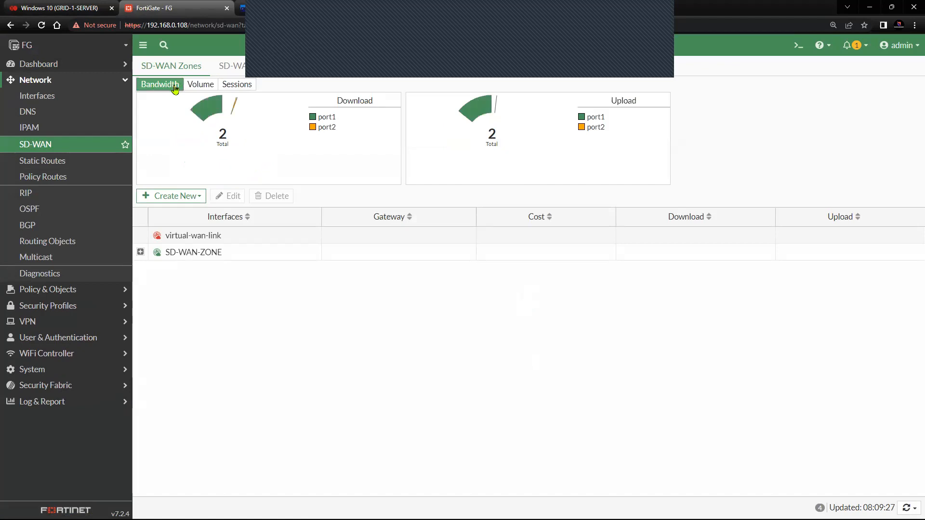
click(233, 86)
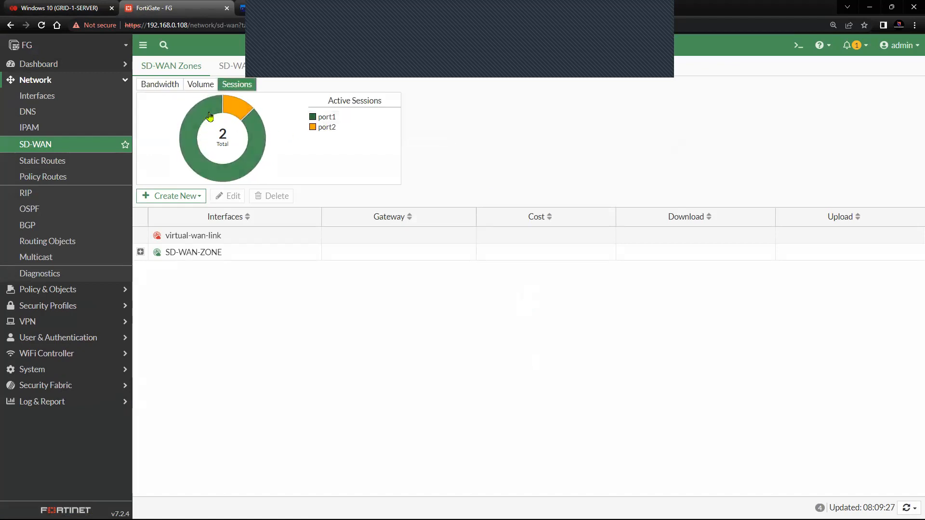
mouse_move(243, 112)
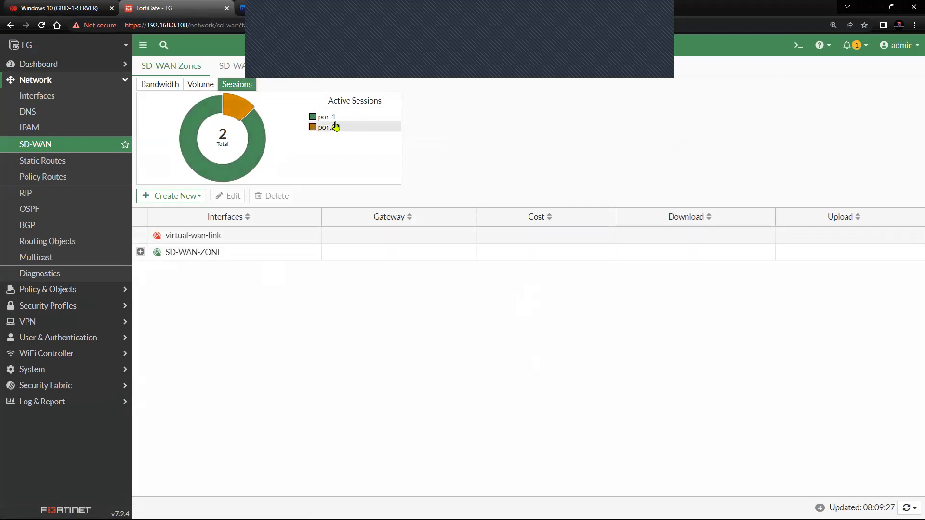
mouse_move(255, 140)
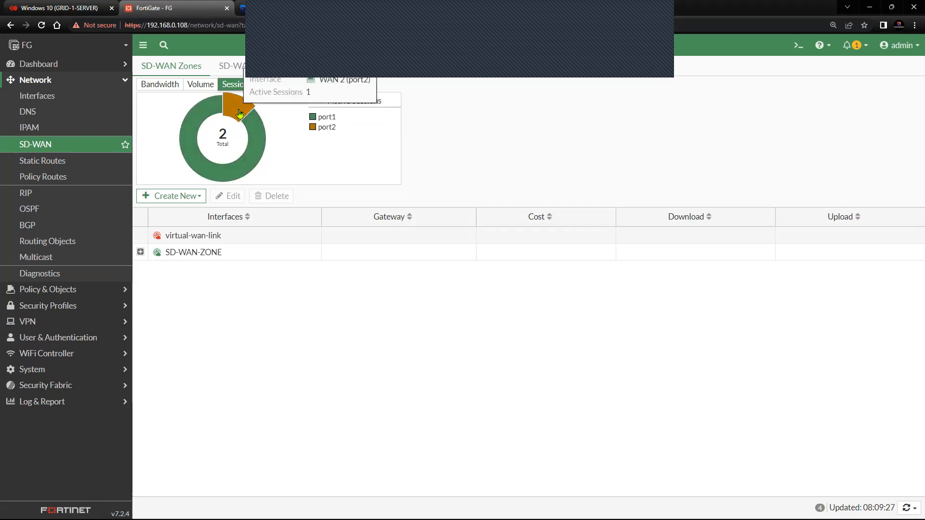
click(200, 85)
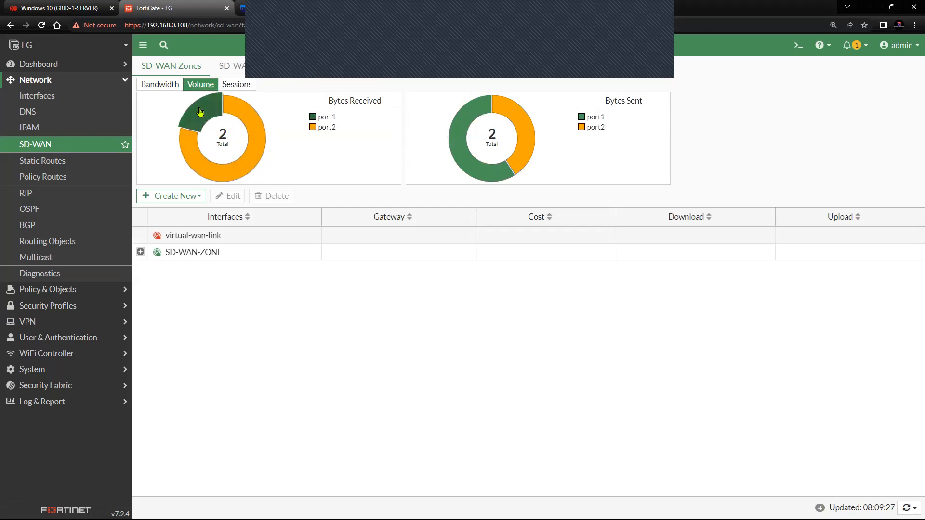
mouse_move(200, 112)
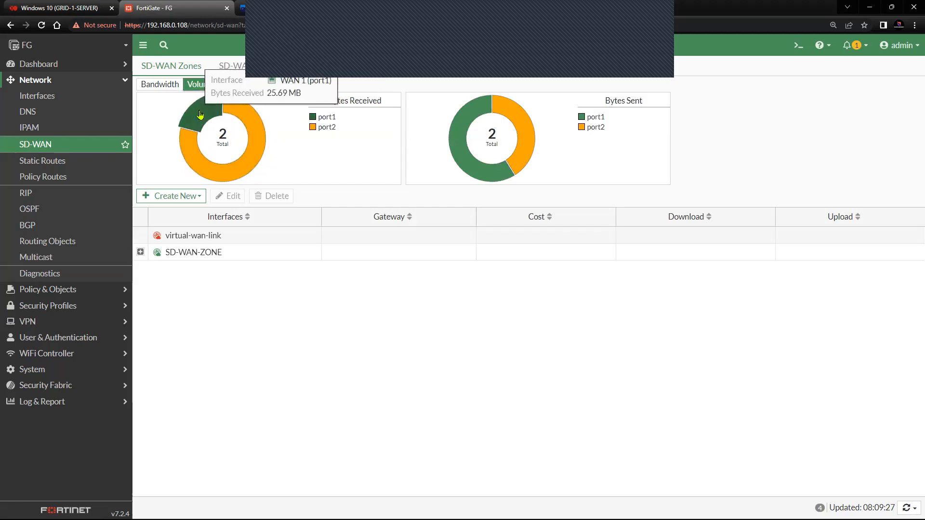
mouse_move(254, 126)
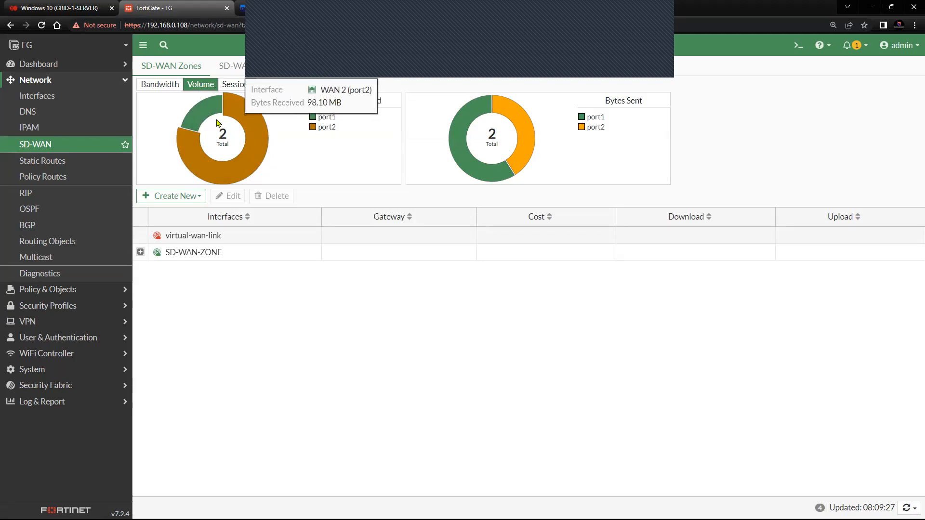
click(163, 85)
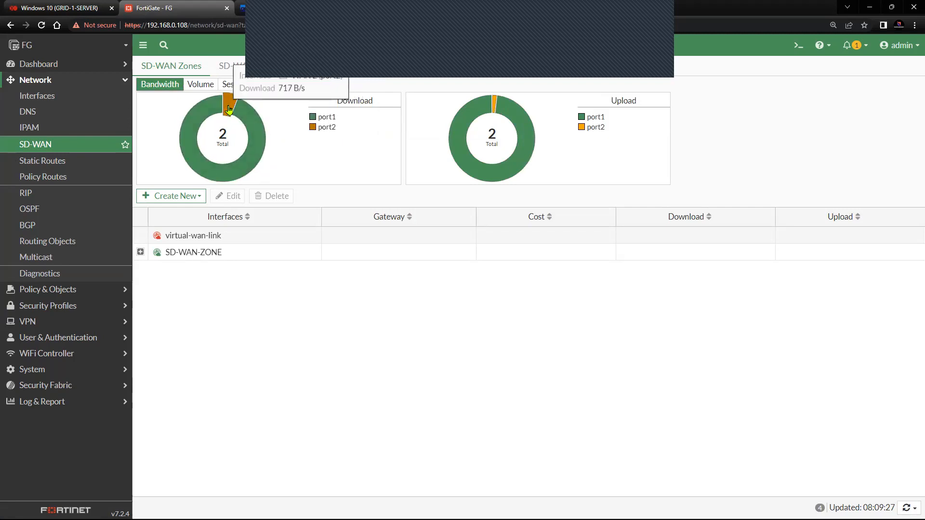
Step: Reload and expand SD-WAN-ZONE: WAN 2 uploads 4.70 kbps beside WAN 1's 7.40 kbps
click(140, 252)
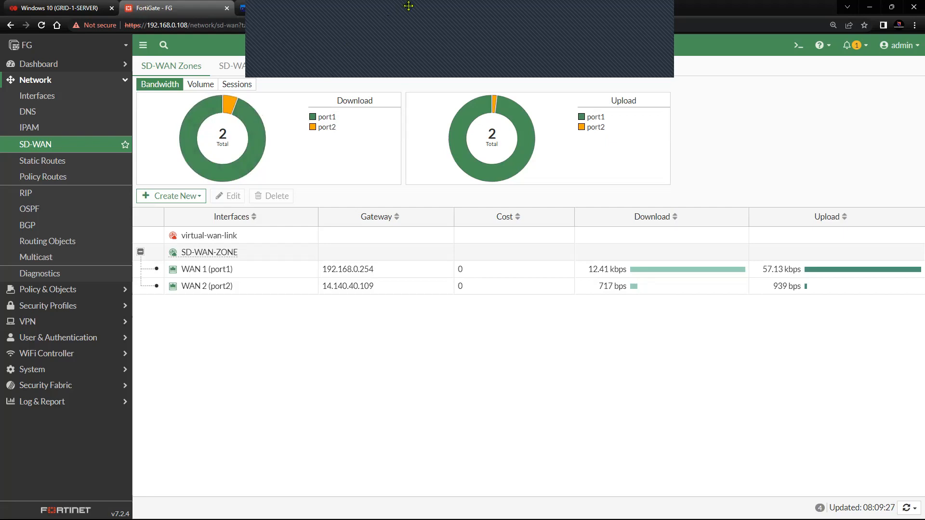
click(664, 25)
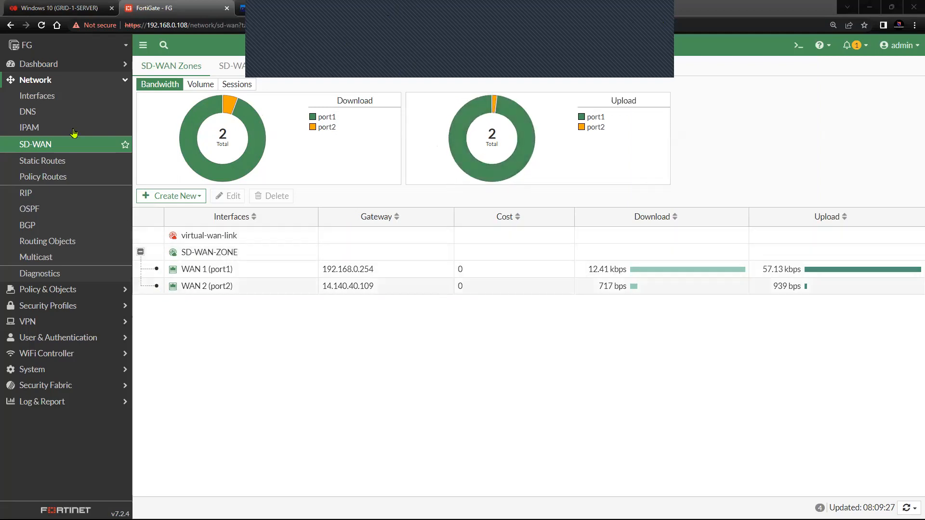
click(72, 147)
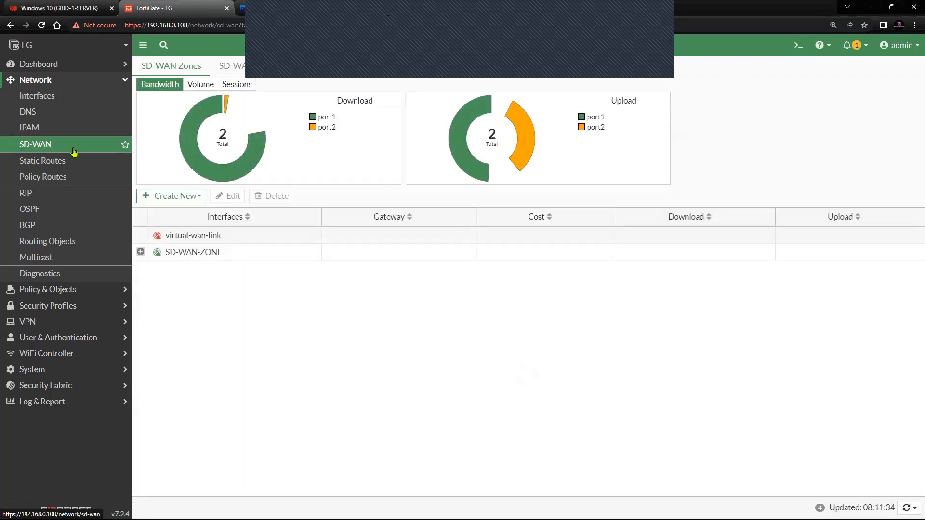
click(141, 251)
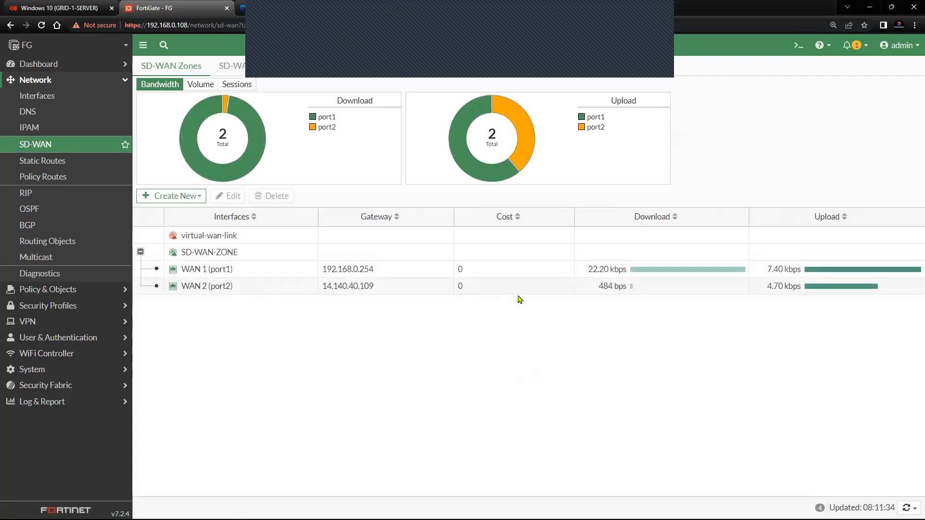
Step: Review SLA_TEST's latency chart and settings unchanged: WAN 2 down, WAN 1 at 10.82 ms
click(319, 70)
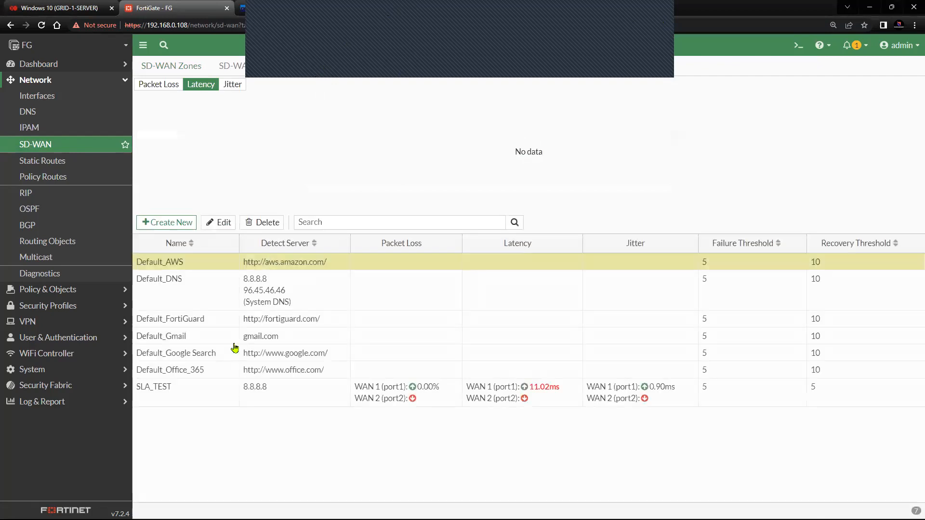
click(215, 400)
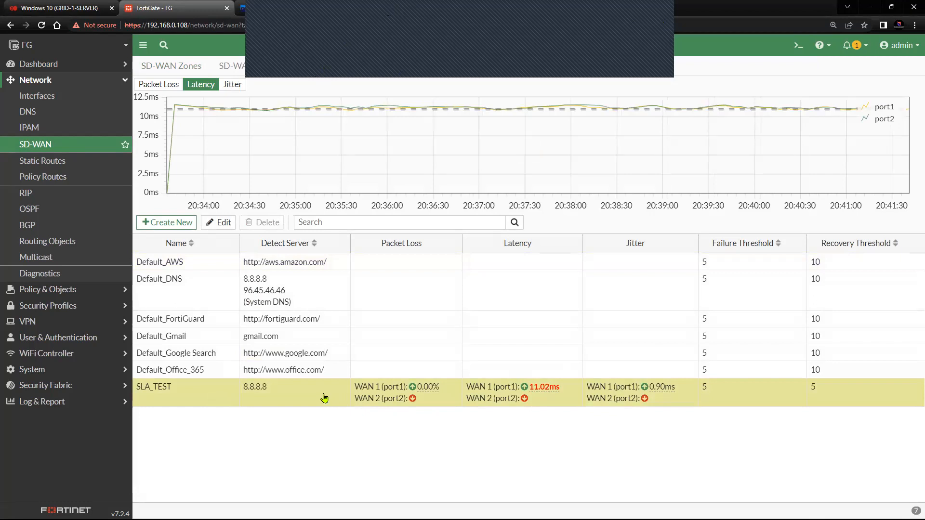
click(219, 222)
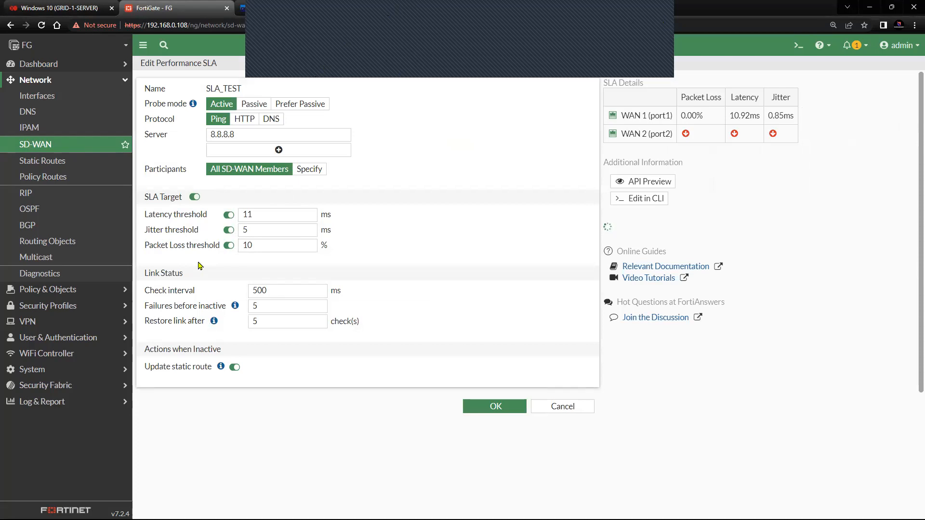
click(553, 409)
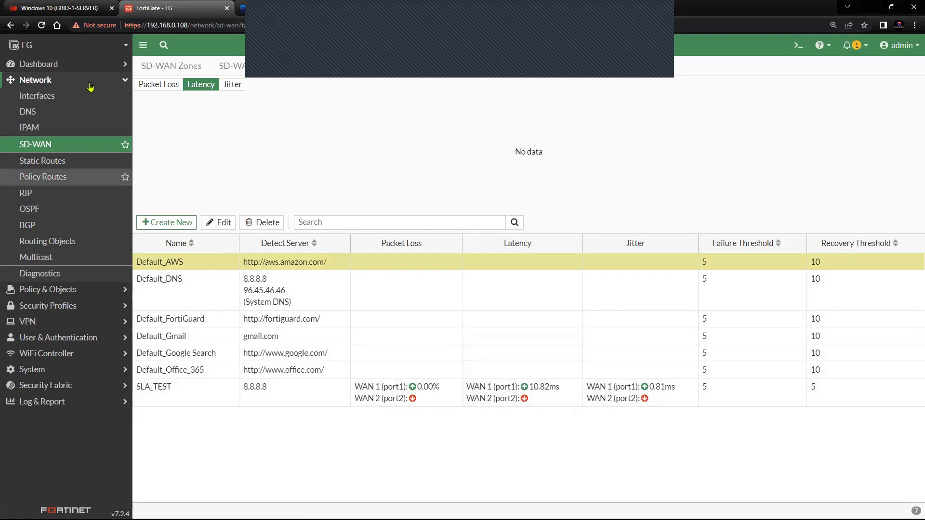
Step: Show the Sessions chart per port and expand SD-WAN-ZONE to list WAN 1 and WAN 2
click(186, 67)
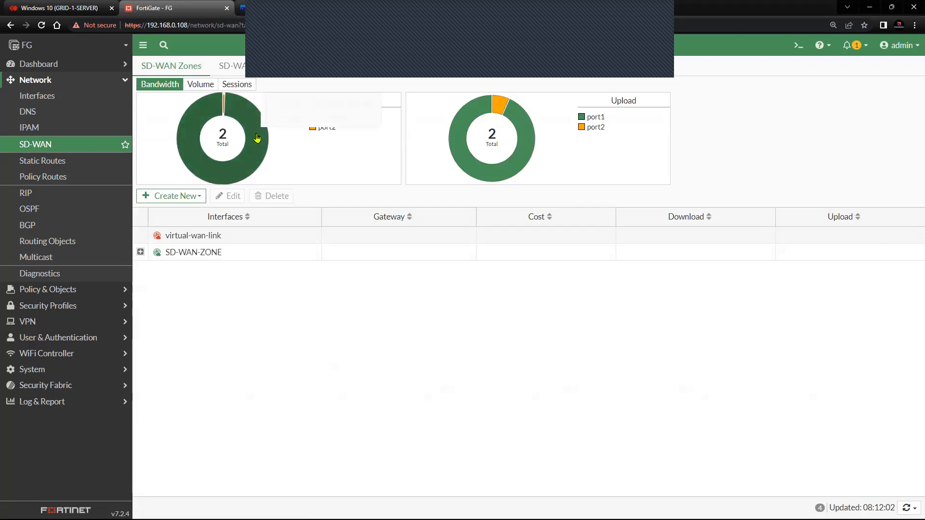
mouse_move(223, 106)
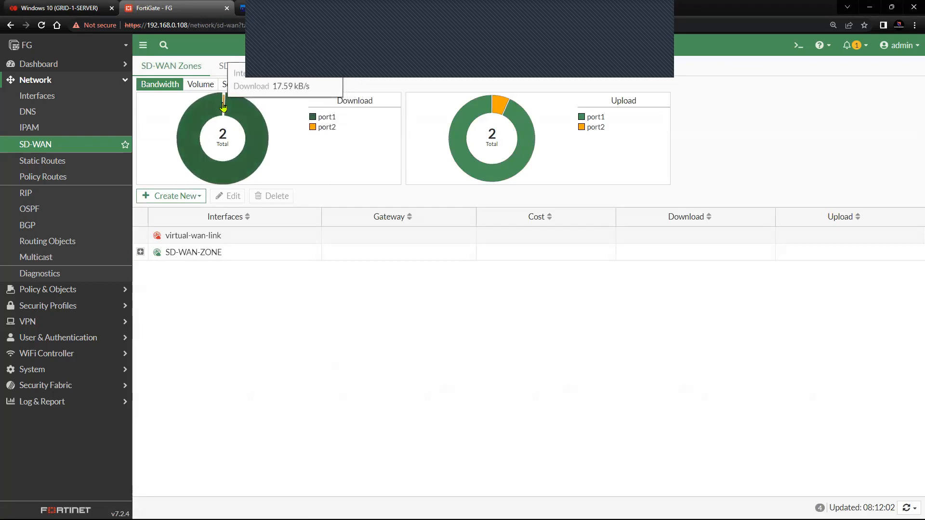
click(237, 85)
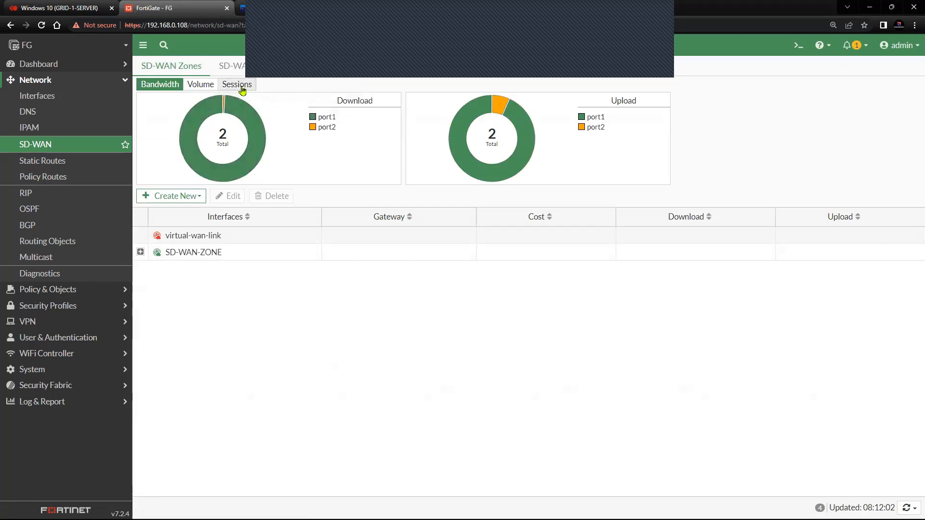
mouse_move(244, 124)
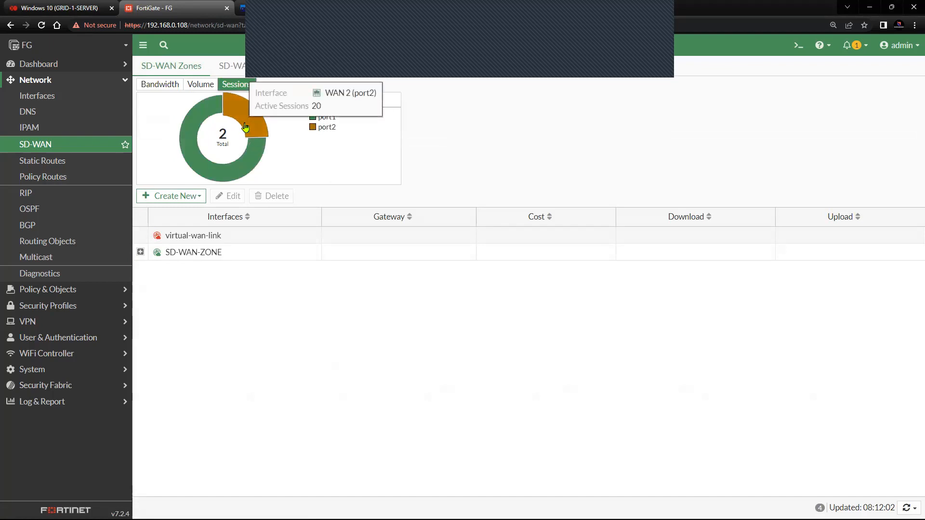
click(182, 86)
click(201, 85)
click(236, 86)
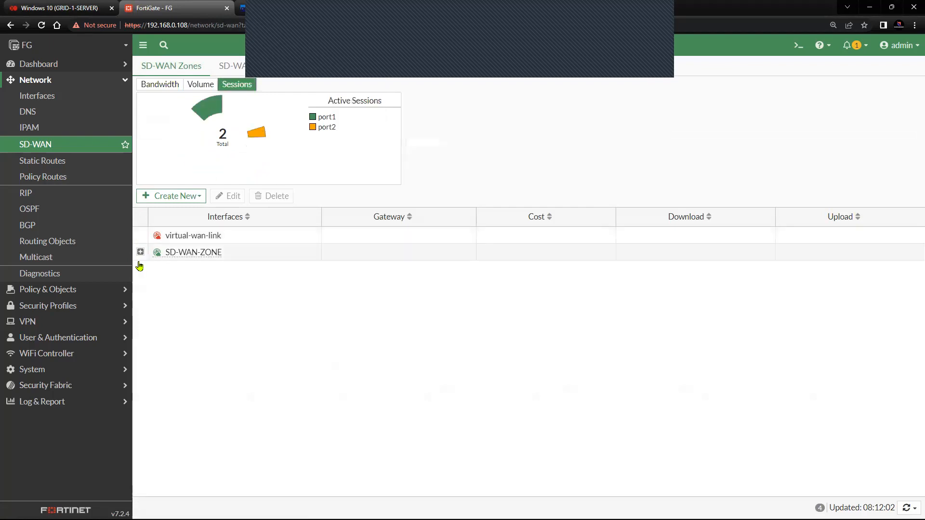
click(141, 252)
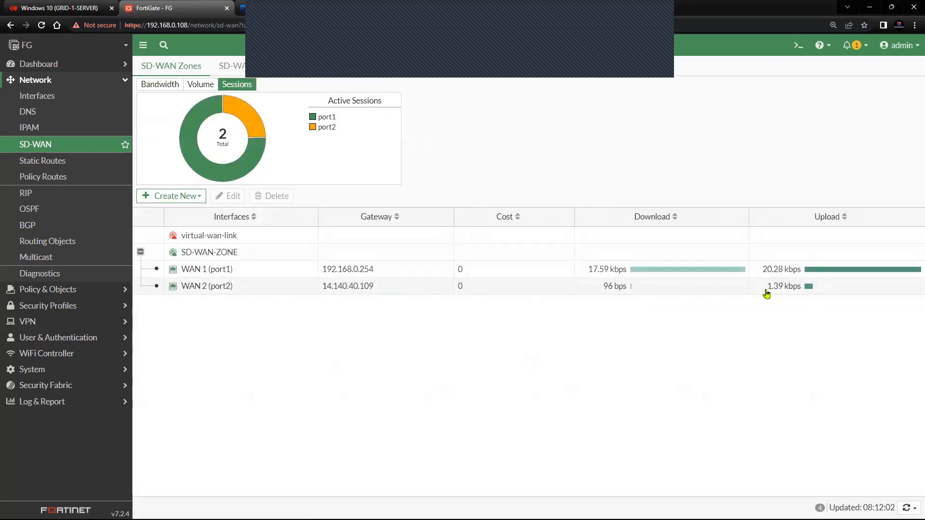
mouse_move(197, 293)
Step: Go through IPAM to the Interfaces table, showing WAN 2 (port2) at 14.140.40.108 in SD-WAN-ZONE
click(56, 143)
click(57, 127)
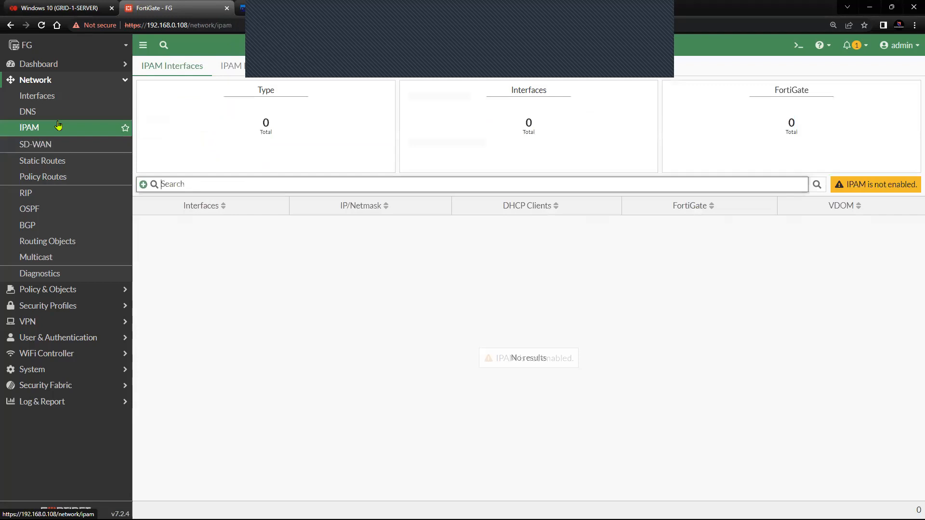
click(64, 98)
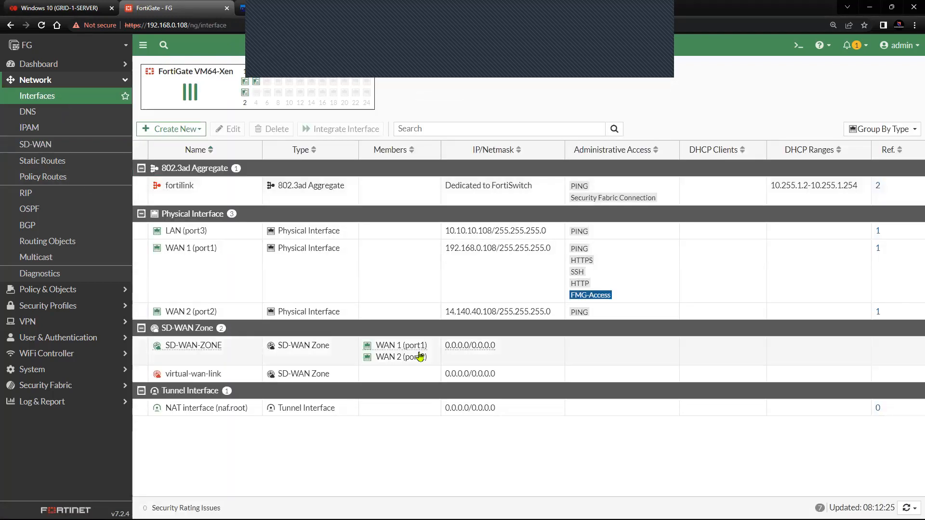
mouse_move(415, 351)
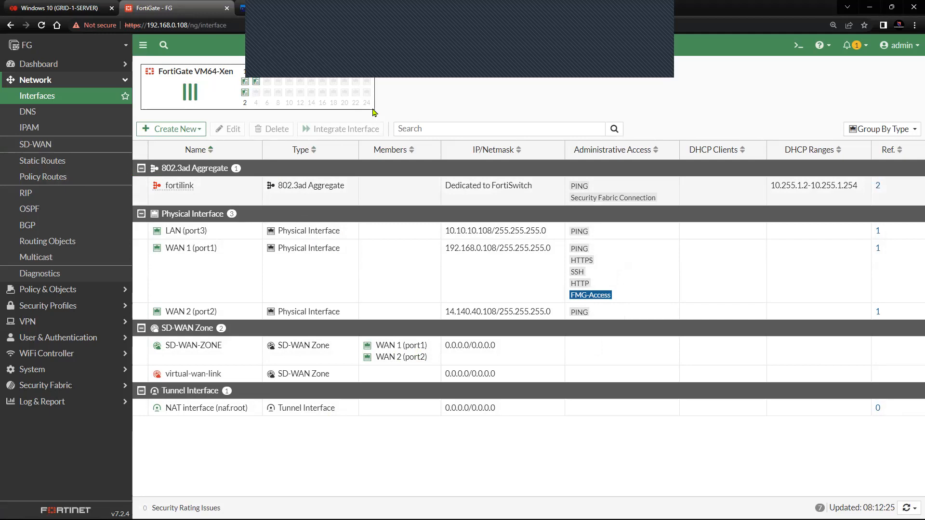
Step: Run 'diagnose sys session list' in the CLI console, highlight 10.10.10.1, and return to the Windows 10 console
click(798, 45)
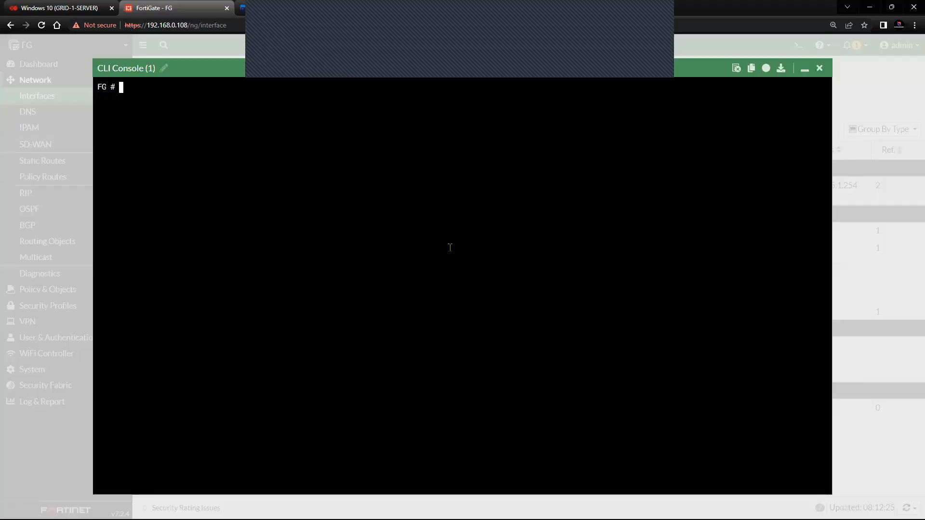
key(Return)
key(Return)
key(Return)
key(Return)
text(diagnose )
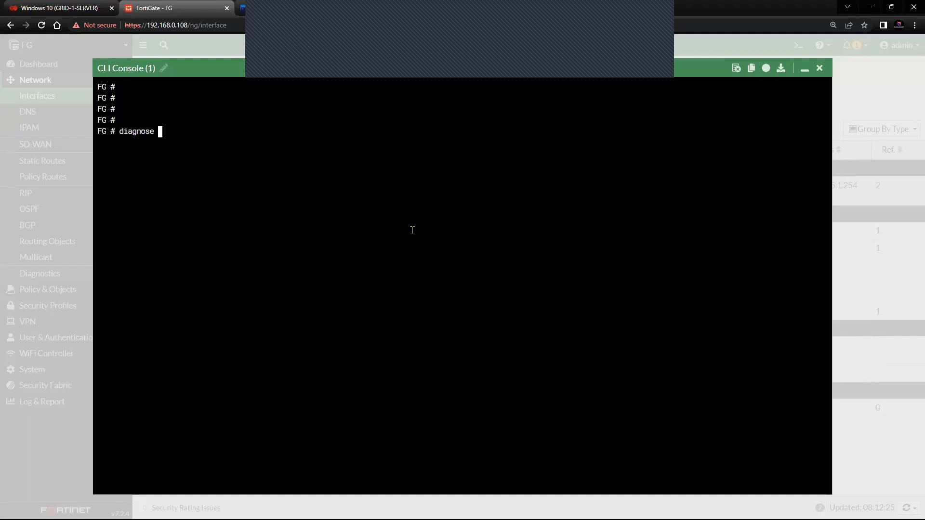
text(sys session6)
key(BackSpace)
text(list)
key(Return)
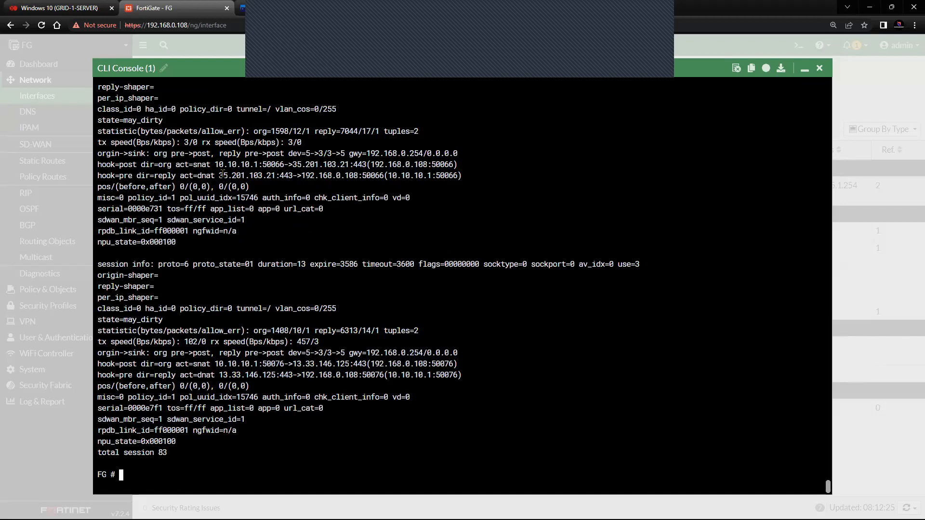
drag(215, 164, 257, 166)
click(62, 8)
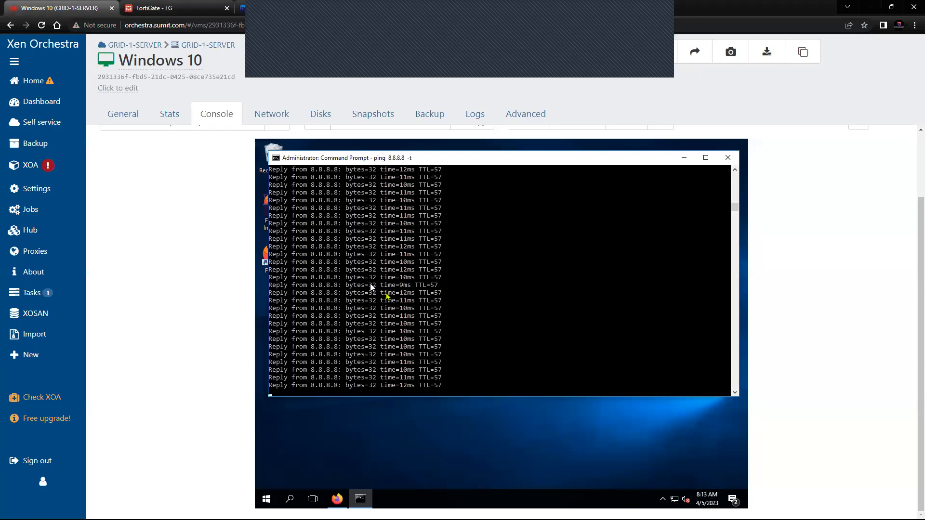
Step: Load Wikipedia in Firefox on the Windows 10 VM to create web traffic, then go back to FortiGate
click(337, 498)
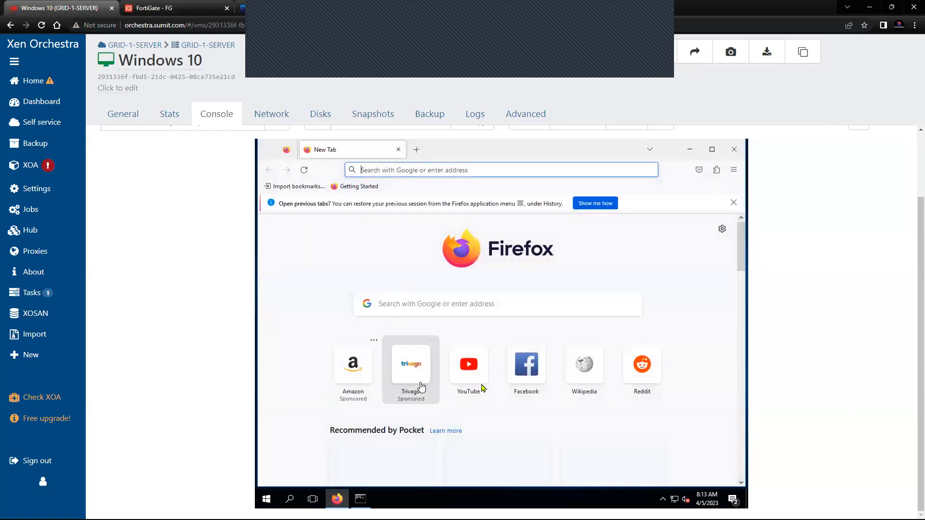
click(583, 376)
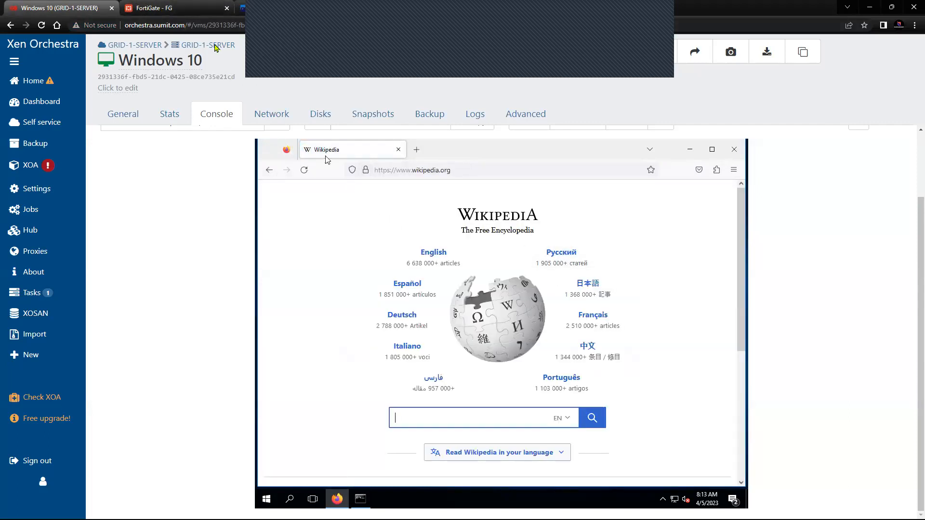
click(183, 13)
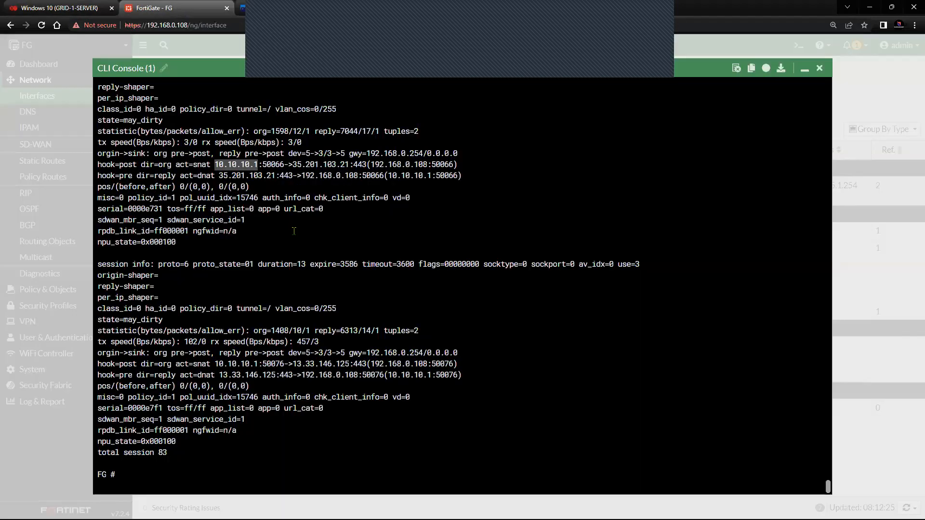
Step: Highlight web sessions' client 10.10.10.1 and its translated NAT address 192.168.0.108
click(252, 172)
drag(215, 164, 349, 165)
drag(223, 176, 359, 176)
click(281, 197)
click(311, 182)
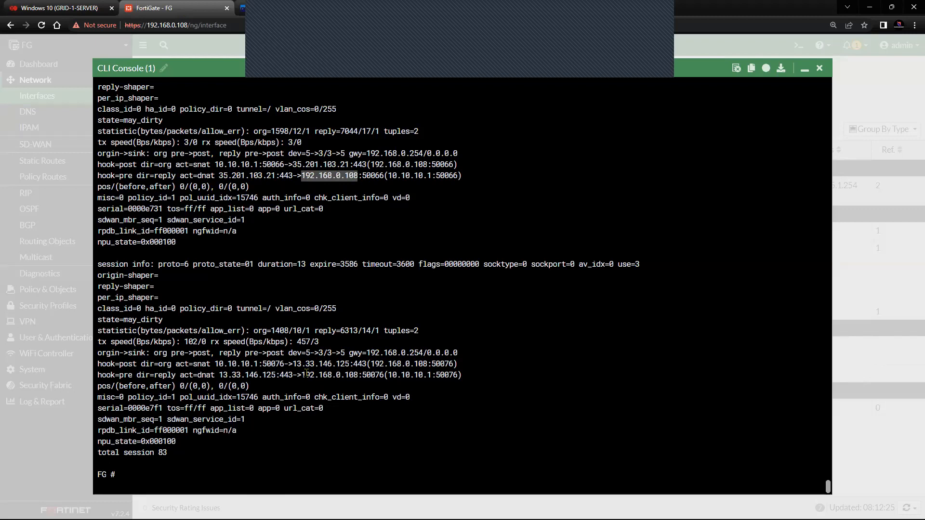
drag(217, 363, 352, 375)
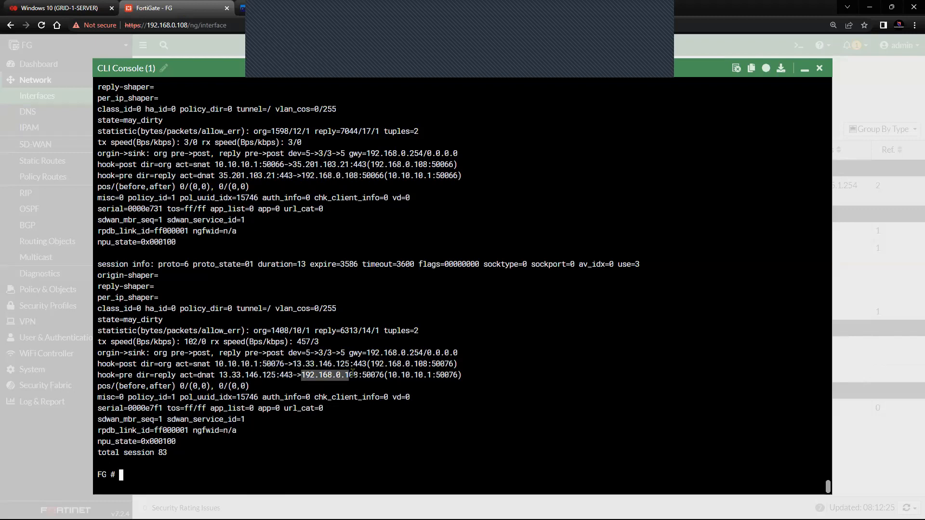
Step: Scroll up to the ping session, highlight 14.140.40.108 and 8.8.8.8, and close the console
scroll(276, 367, up, 10)
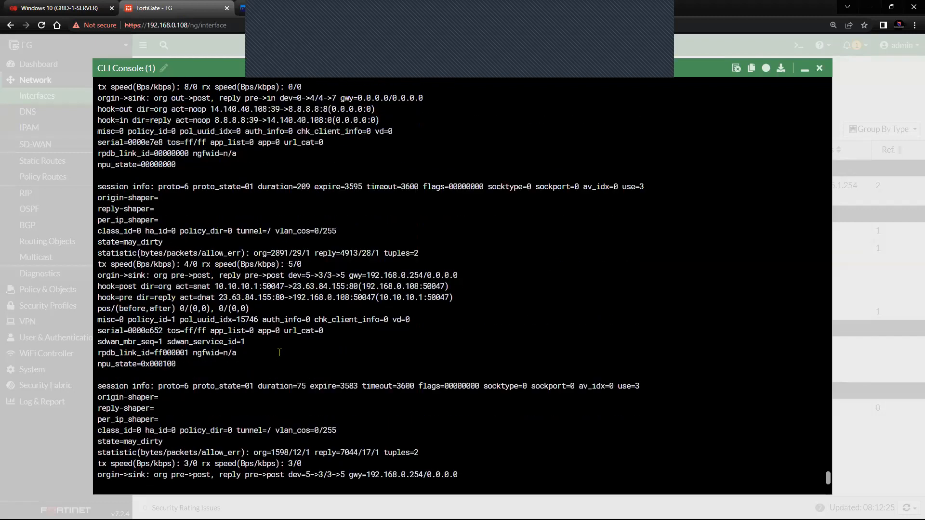
scroll(280, 353, up, 3)
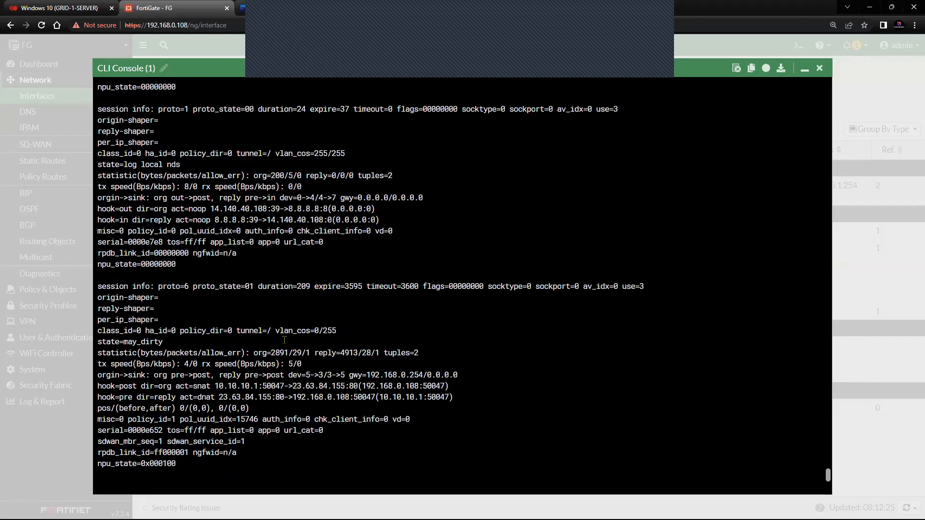
drag(212, 209, 331, 209)
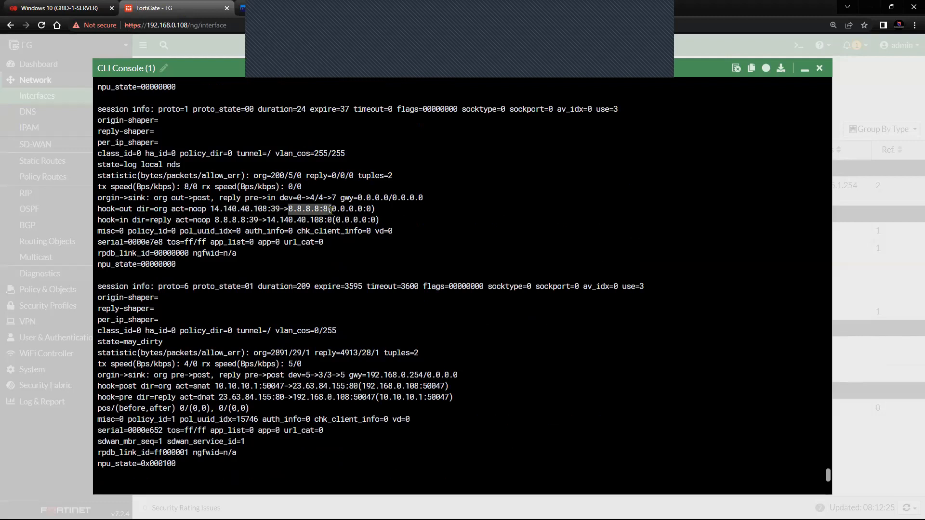
drag(215, 220, 332, 220)
click(279, 220)
drag(266, 220, 333, 220)
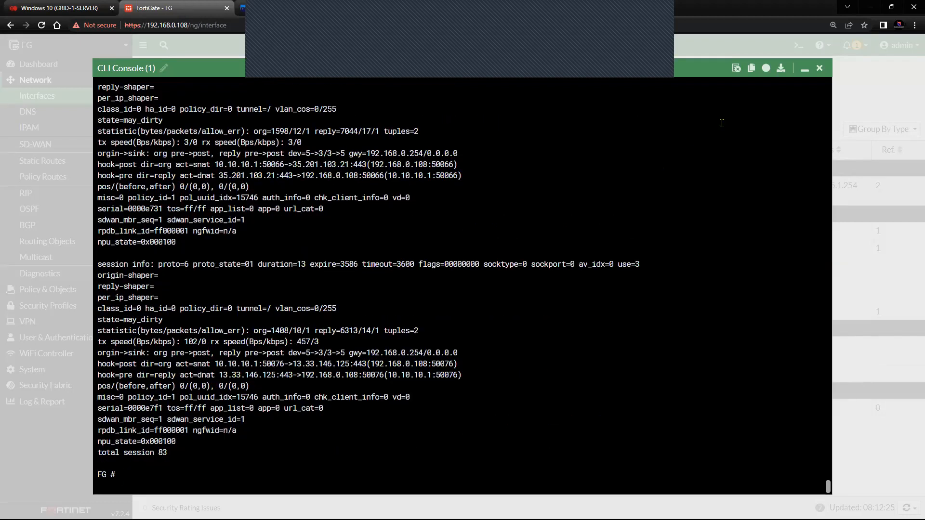
click(819, 70)
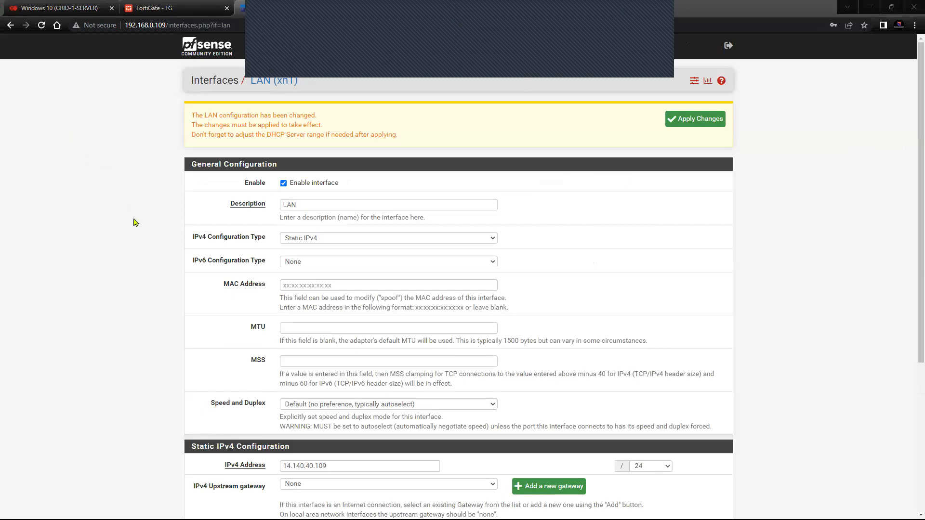
Step: Leave pfSense's LAN page (14.140.40.109/24) and return to FortiGate's SD-WAN bandwidth overview
click(153, 8)
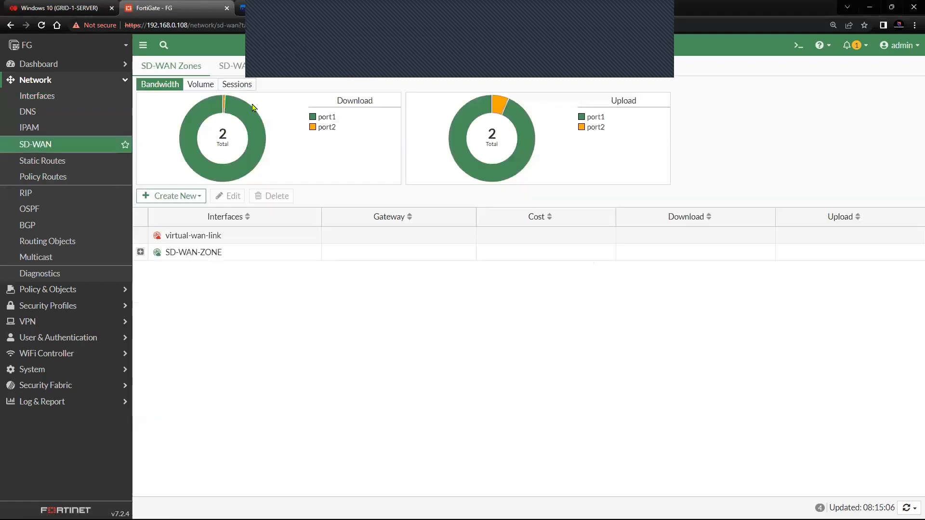
Step: View the SLA_TEST latency chart and compare per-WAN bandwidth on the SD-WAN Zones page
click(330, 74)
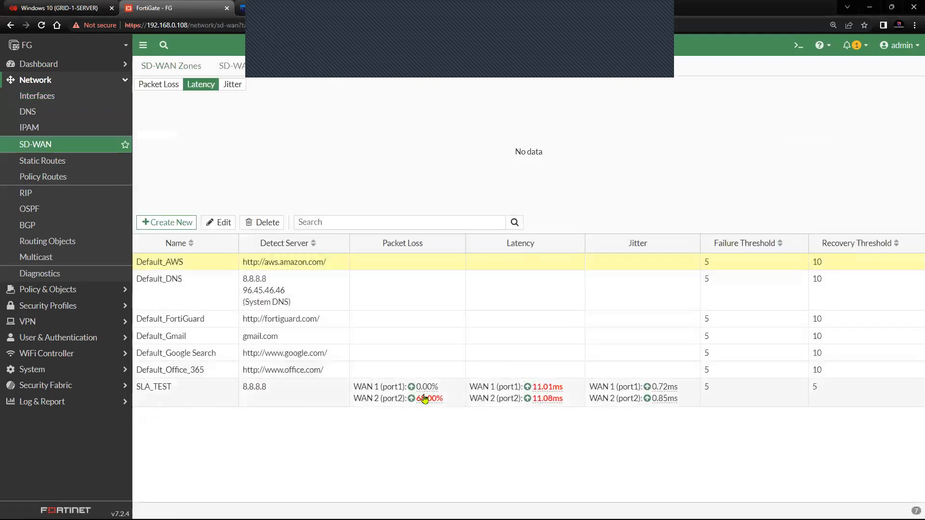
click(212, 399)
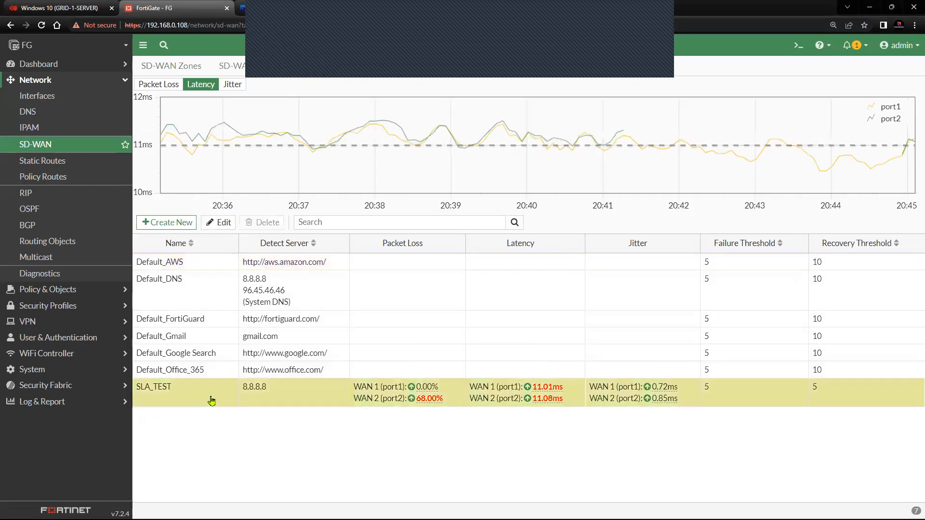
click(56, 150)
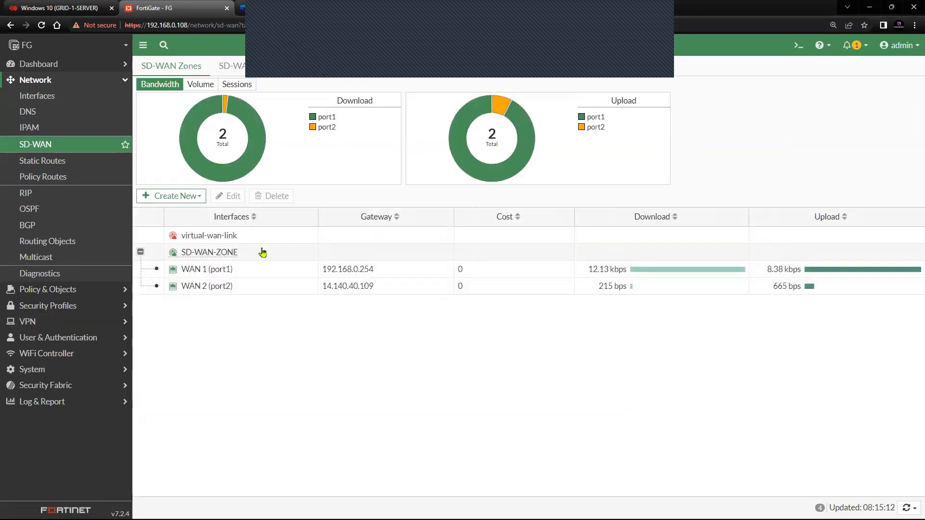
click(315, 77)
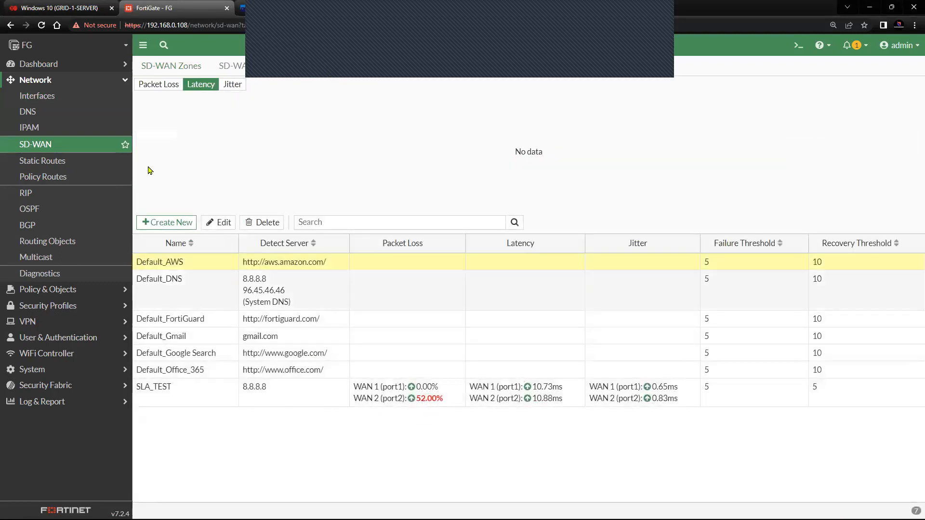
Step: Refresh Performance SLAs, mark WAN 2's packet loss dropping to 9%, then switch to Xen Orchestra
click(72, 144)
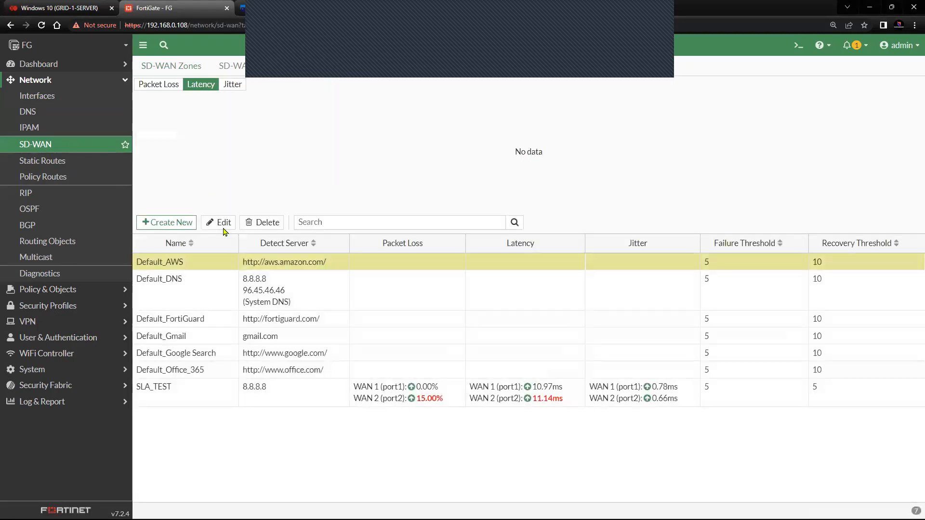
click(230, 68)
click(326, 71)
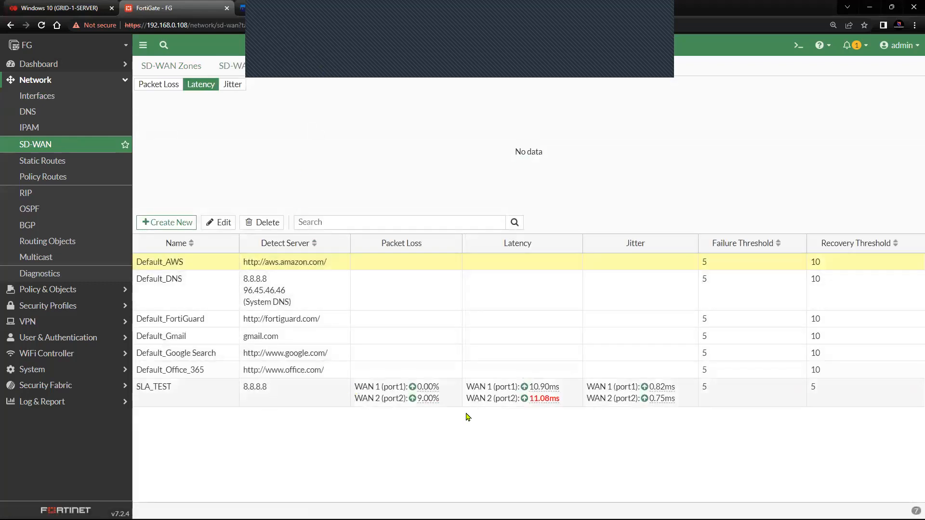
mouse_move(422, 405)
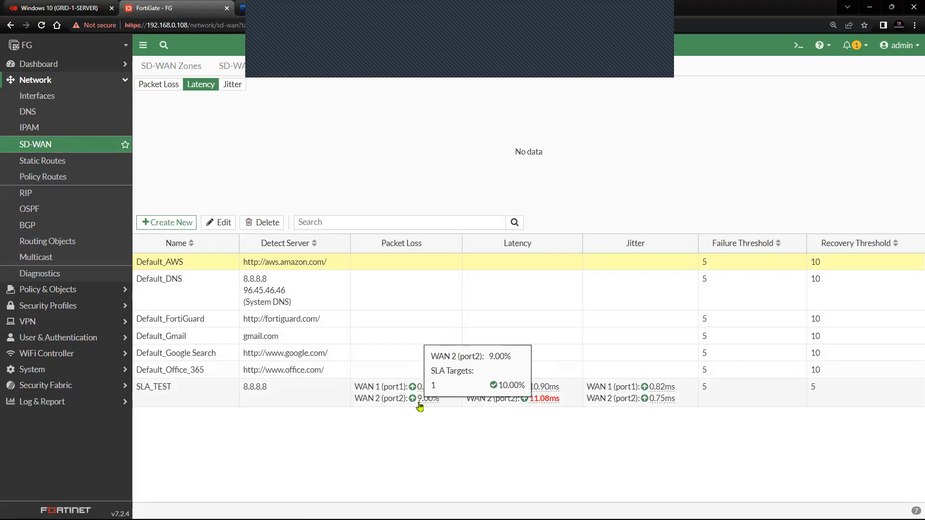
drag(439, 399, 419, 406)
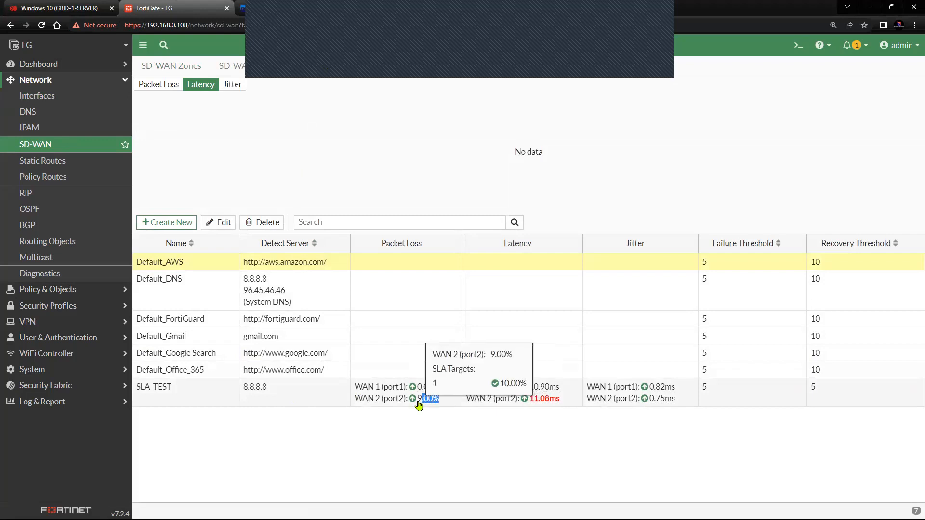
click(419, 406)
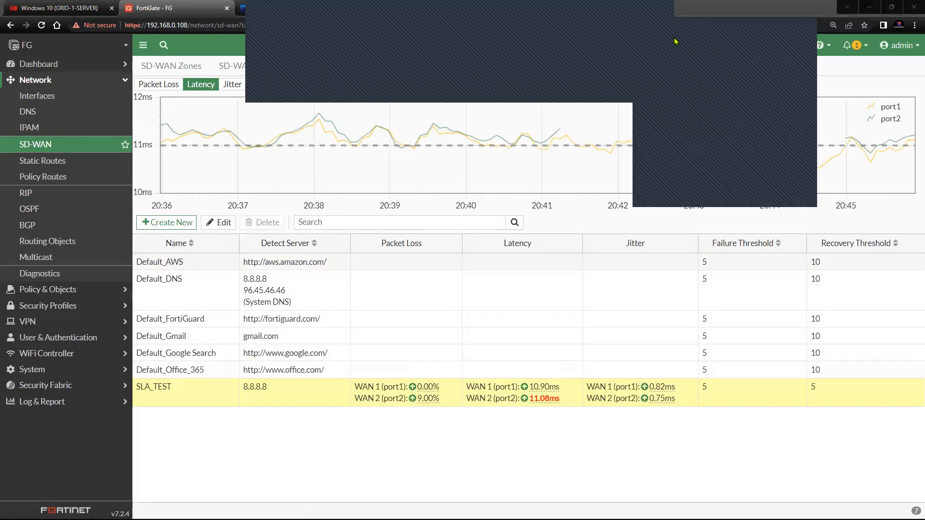
key(ctrl+shift+Tab)
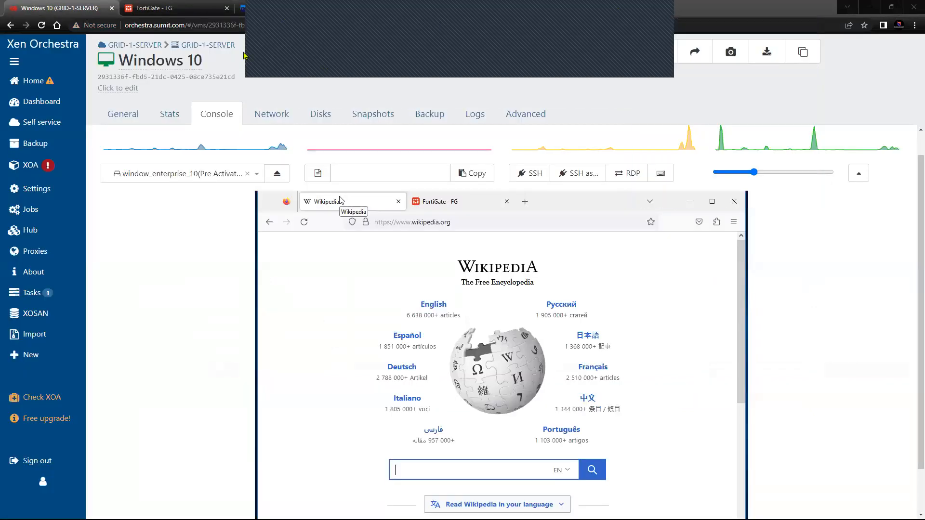
Step: Set the WAN 1 (port1) interface status to Disable from its context menu
click(195, 9)
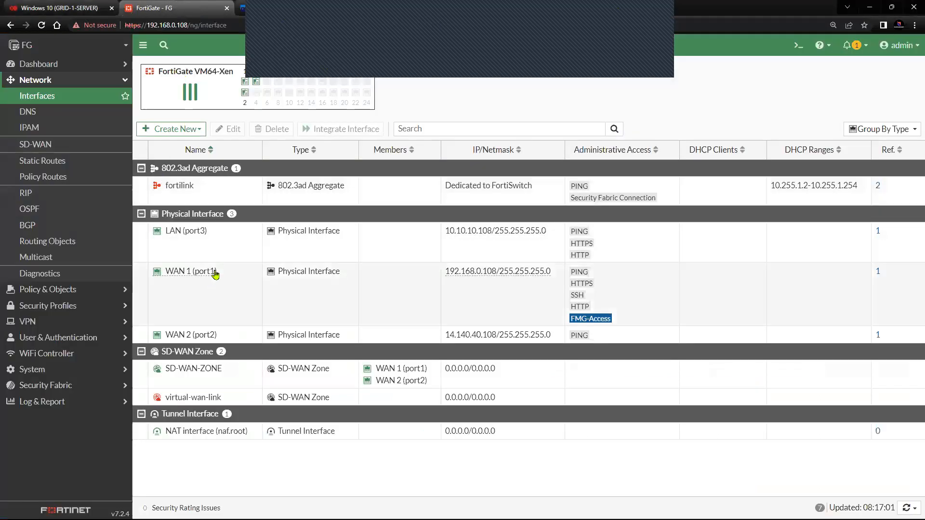
click(227, 282)
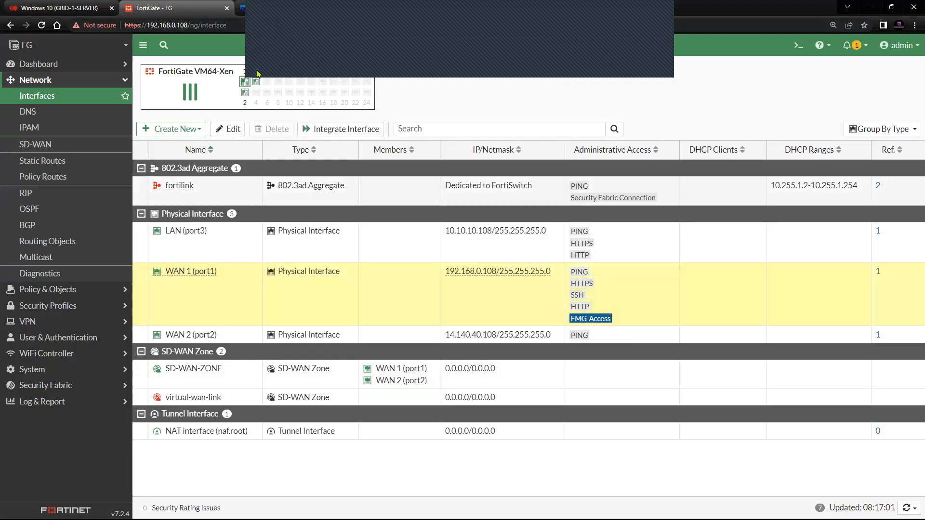
right_click(222, 285)
mouse_move(250, 287)
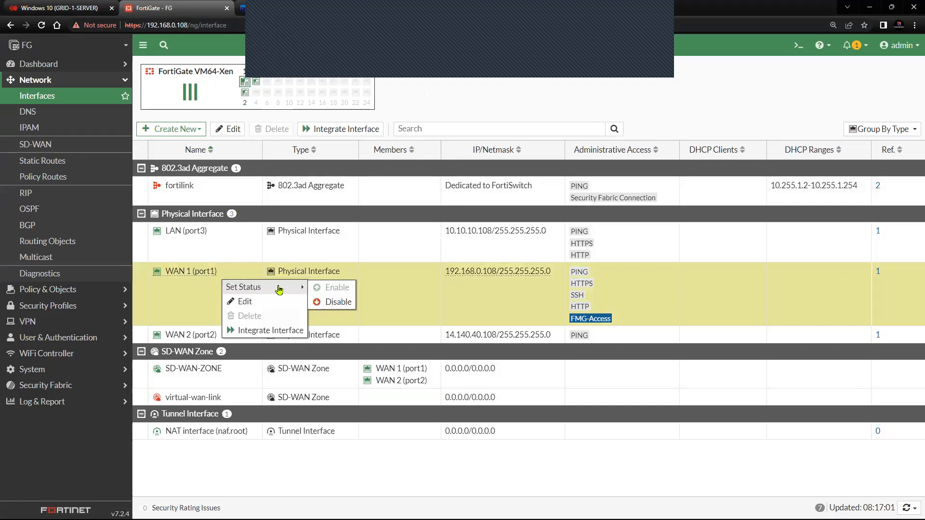
click(334, 302)
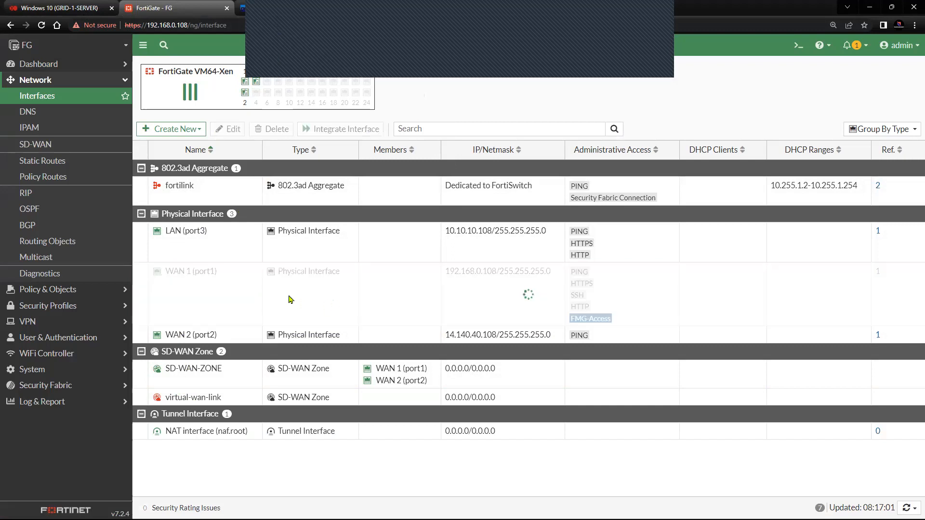
click(272, 11)
Step: In the VM's browser, reload Interfaces, expand SD-WAN-ZONE, and open the Performance SLAs list
click(104, 9)
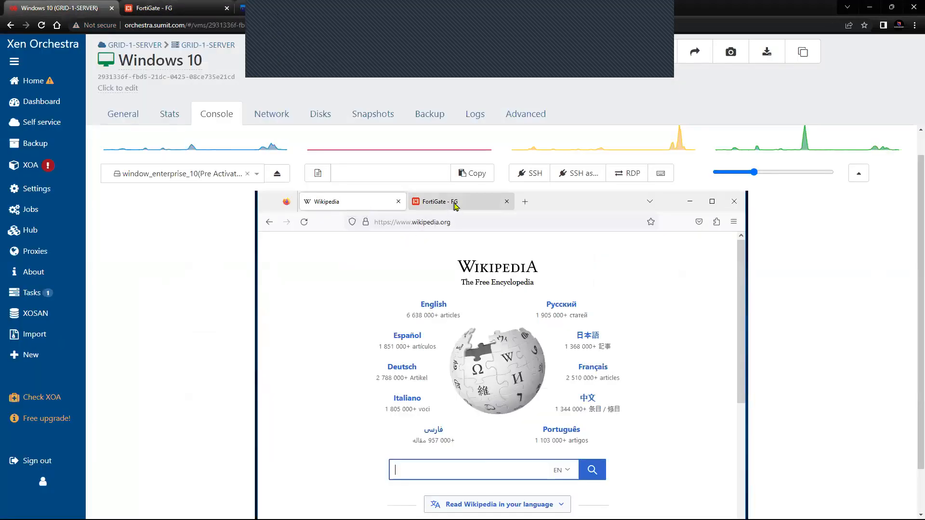
click(455, 206)
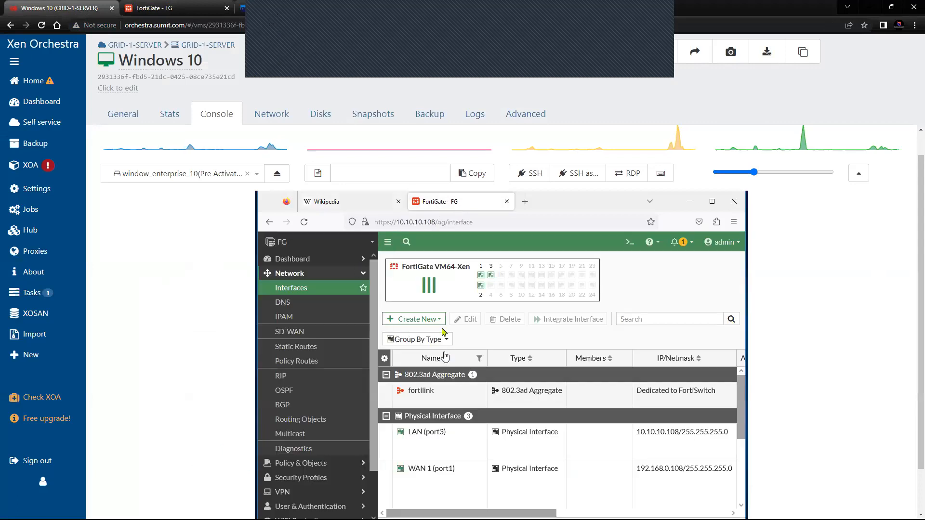
click(323, 292)
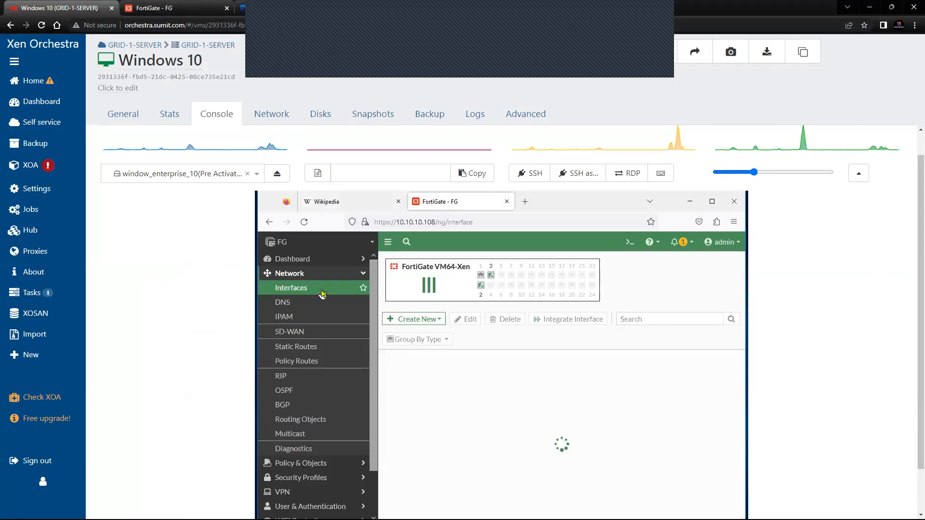
click(315, 333)
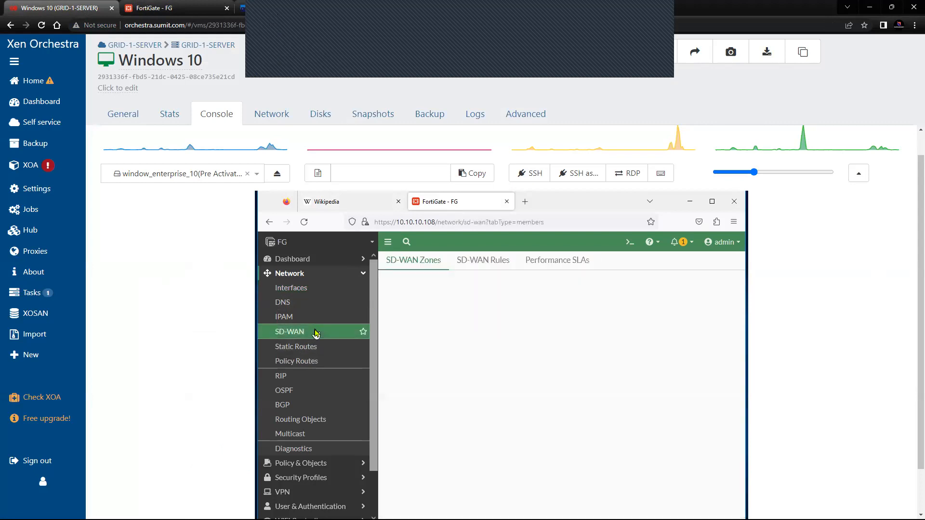
drag(540, 261, 545, 261)
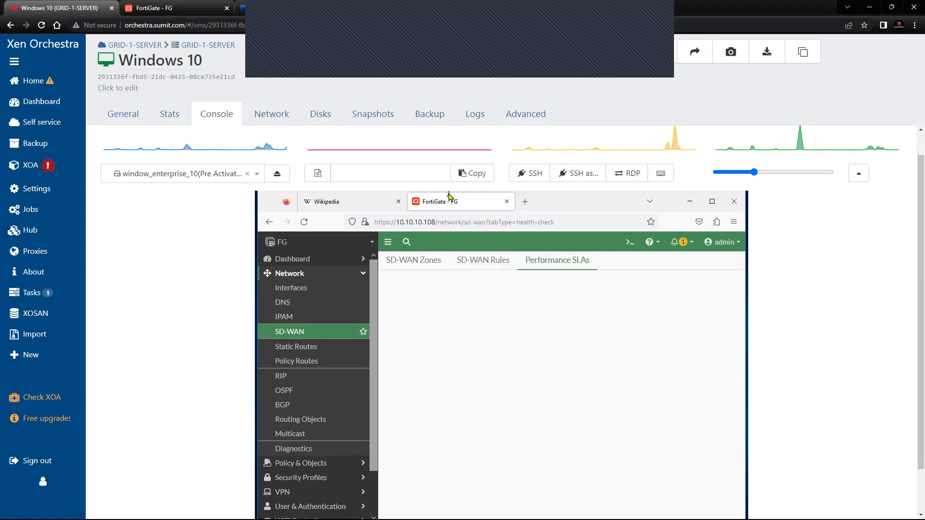
click(319, 336)
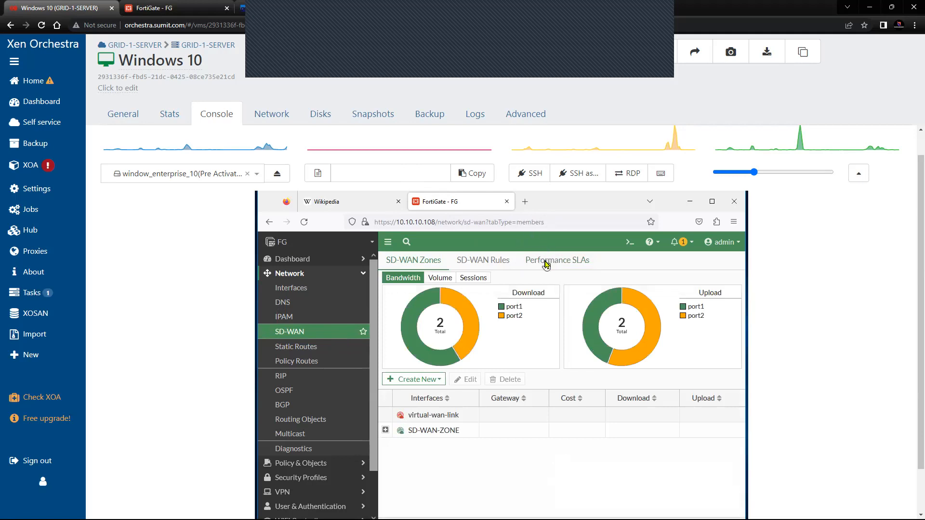
click(385, 429)
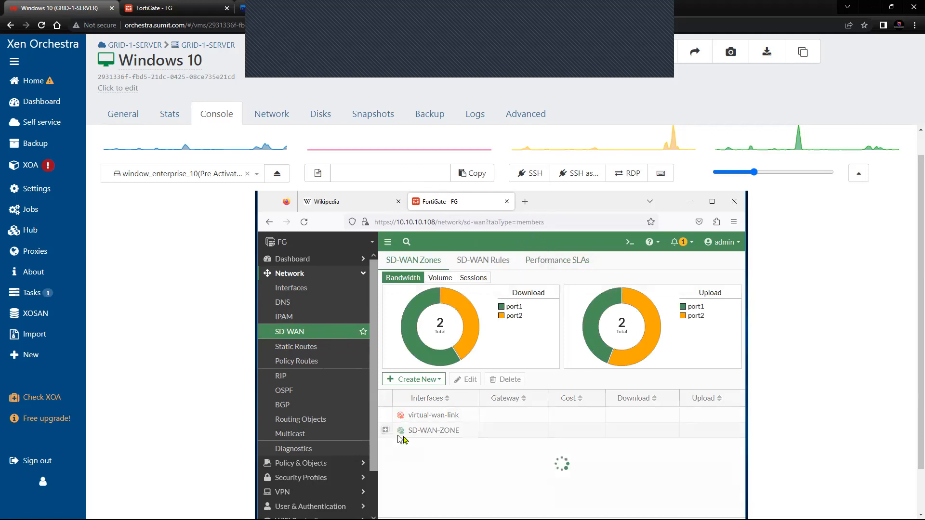
click(542, 263)
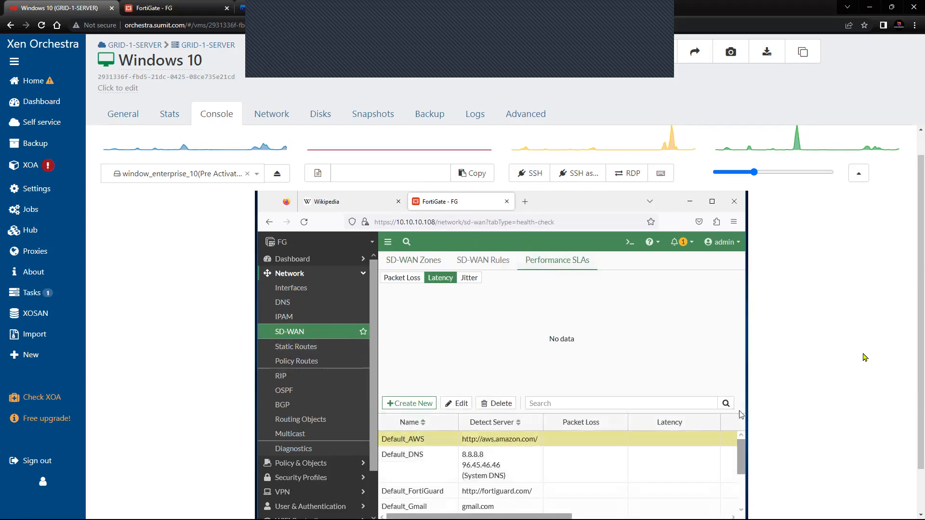
Step: Select SLA_TEST and scroll its columns: WAN 1 down, WAN 2 at 0.00% loss and 11.24 ms
scroll(912, 352, down, 2)
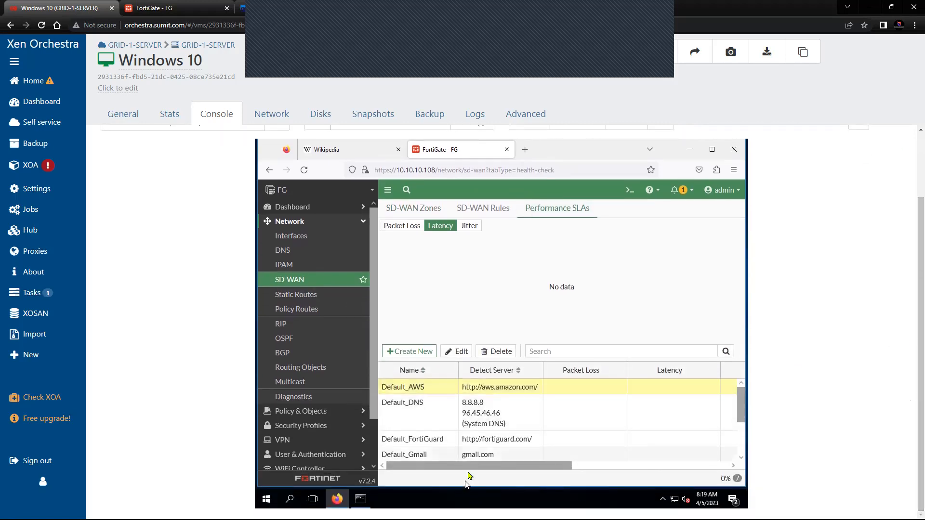
scroll(434, 429, down, 3)
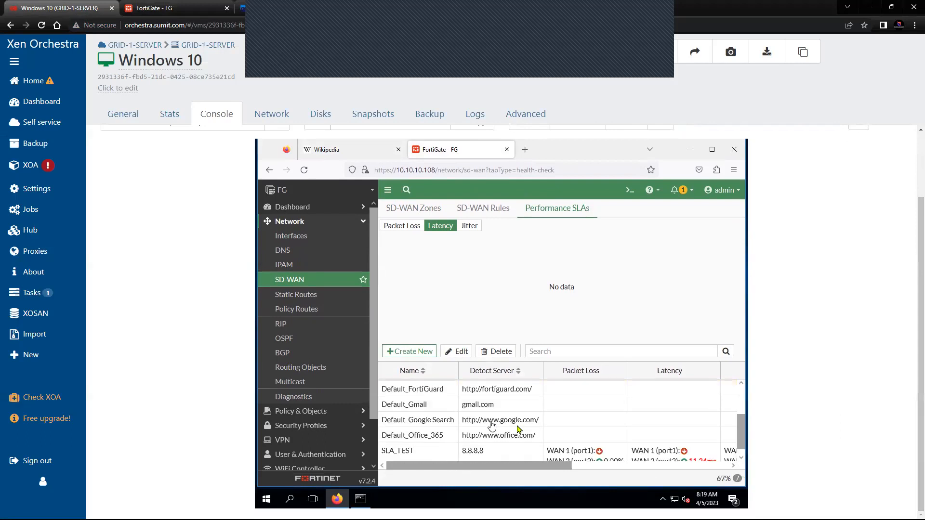
click(430, 450)
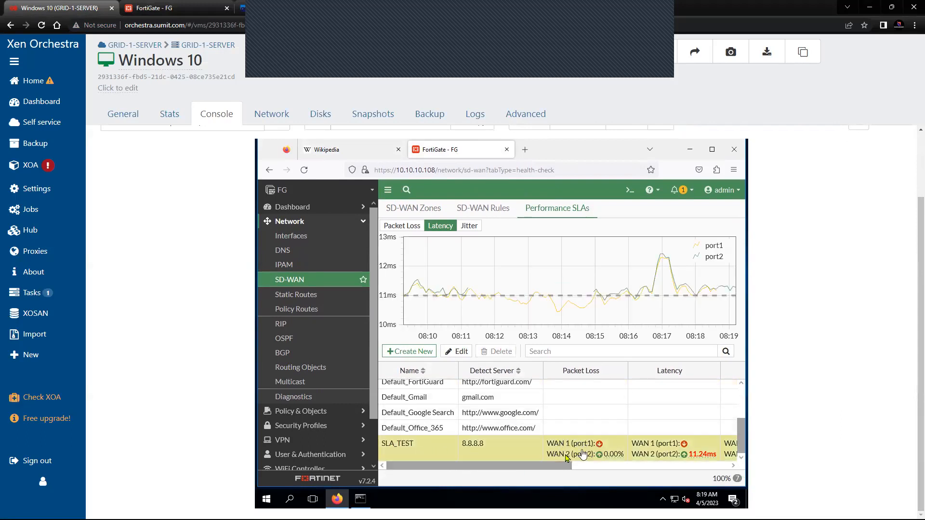
drag(546, 467, 577, 467)
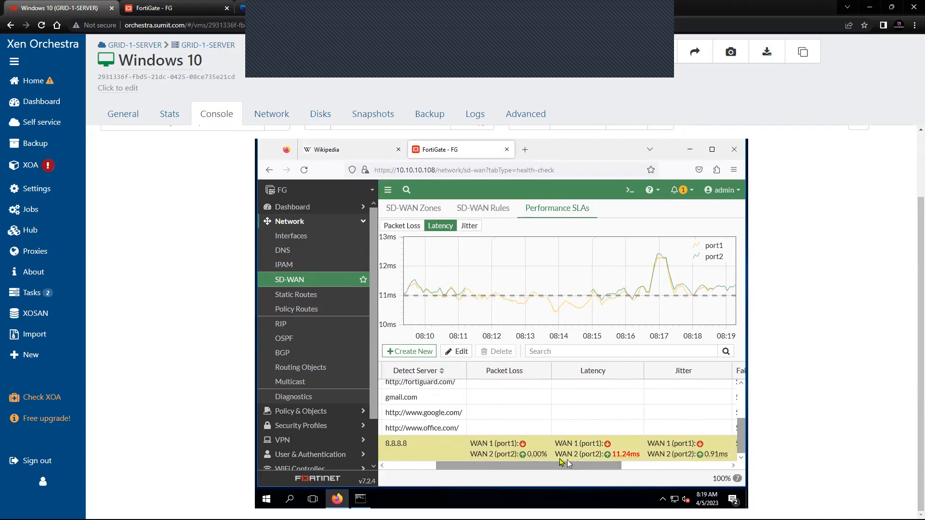
mouse_move(548, 460)
drag(512, 467, 620, 470)
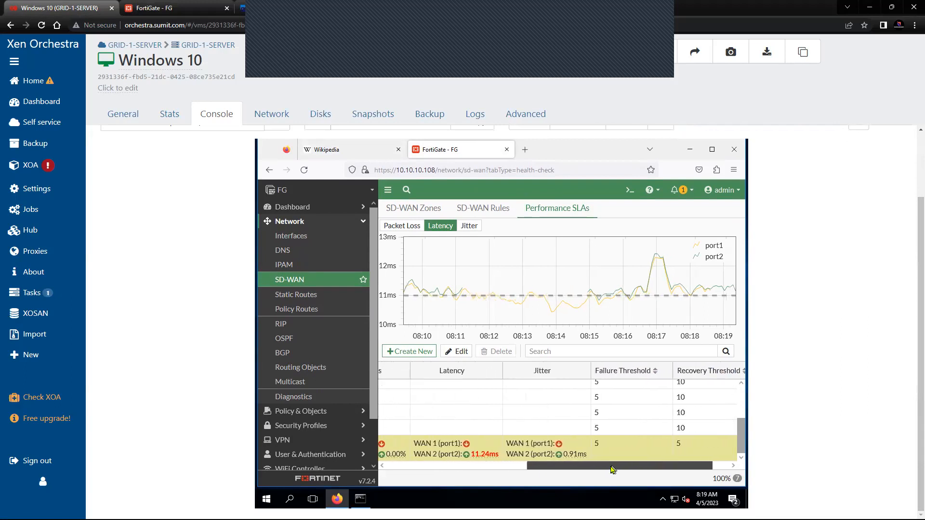
drag(539, 467, 388, 468)
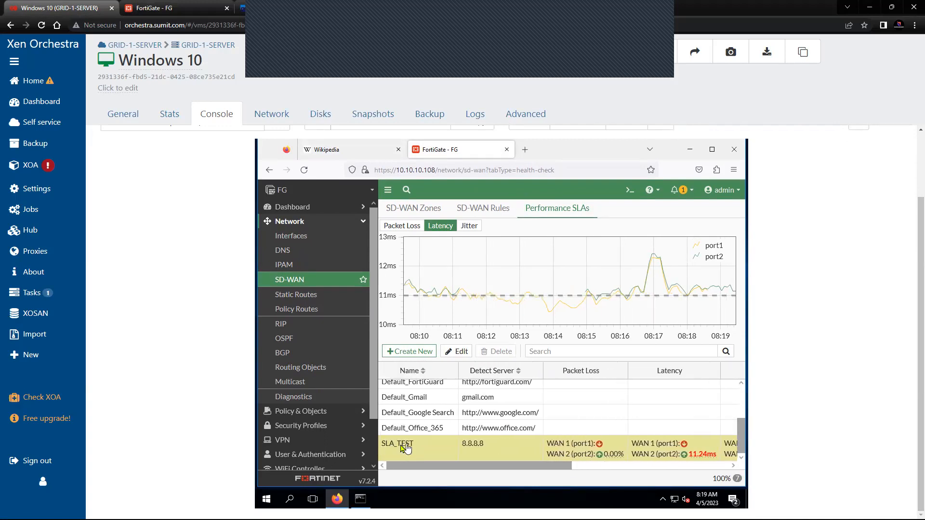
Step: Show SD-WAN-ZONE's Sessions chart with WAN 2 (port2) selected, then bring up the 8.8.8.8 ping window
click(399, 209)
click(386, 378)
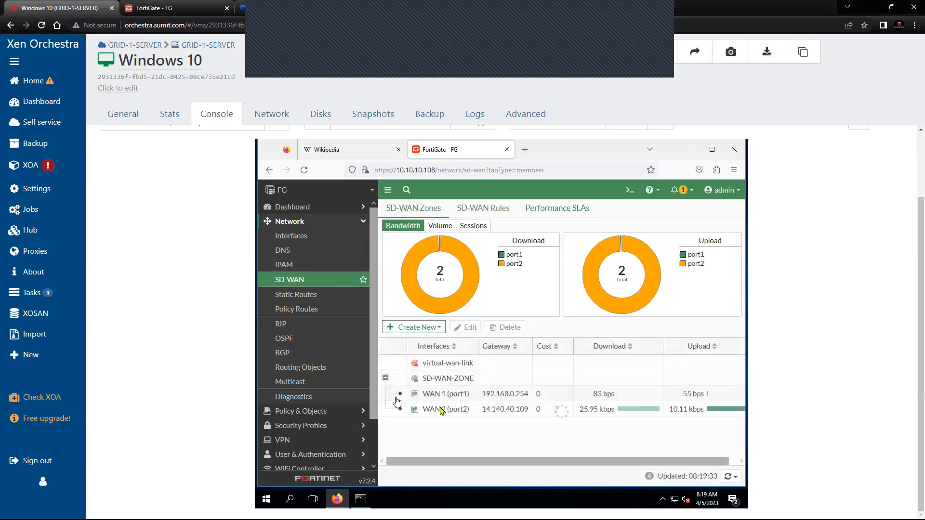
click(557, 410)
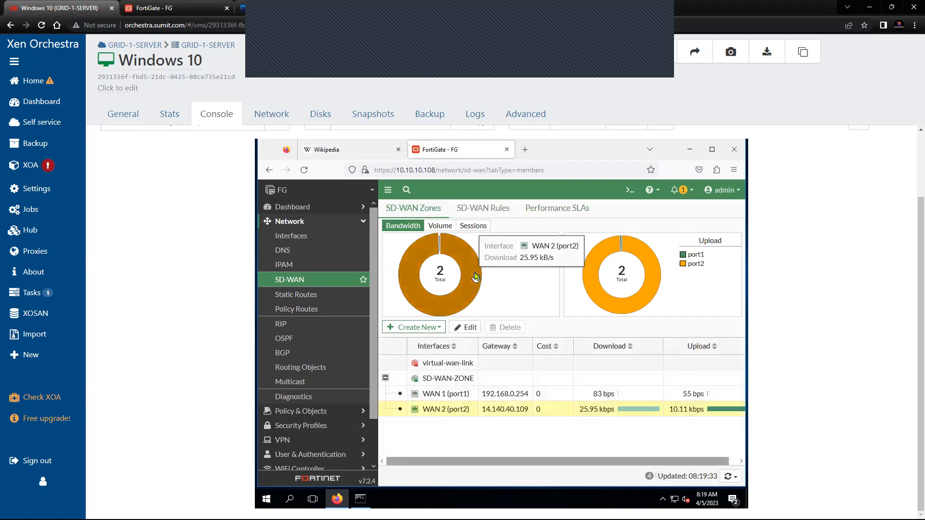
click(474, 226)
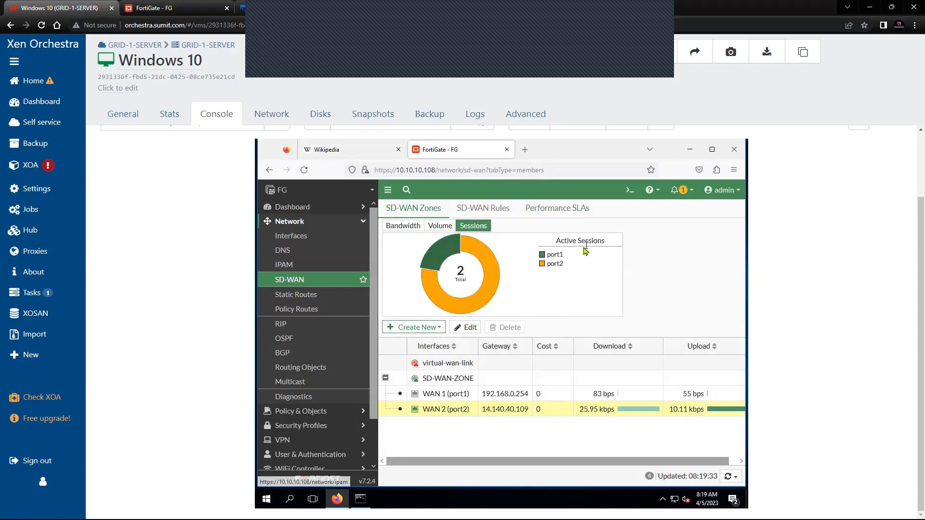
click(360, 498)
click(429, 337)
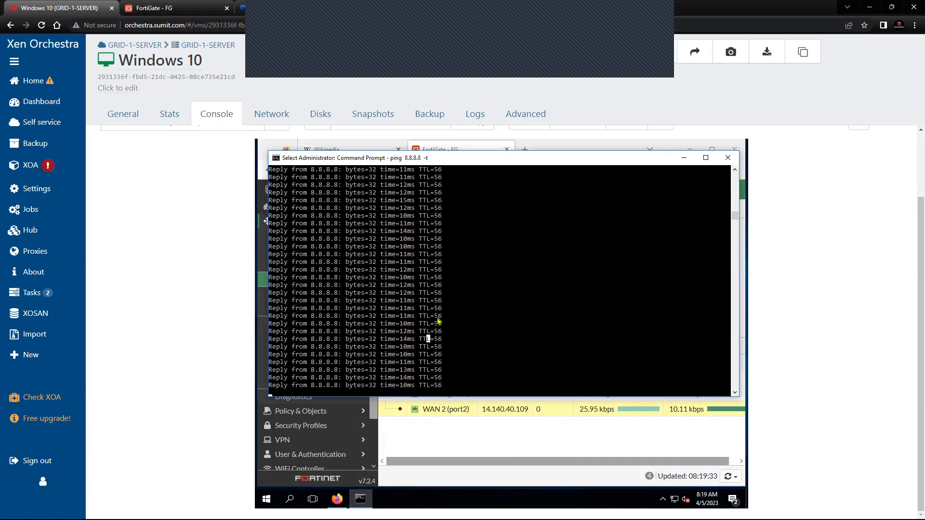
Step: Stop the running ping in Command Prompt and restart the continuous ping 8.8.8.8 -t
key(Escape)
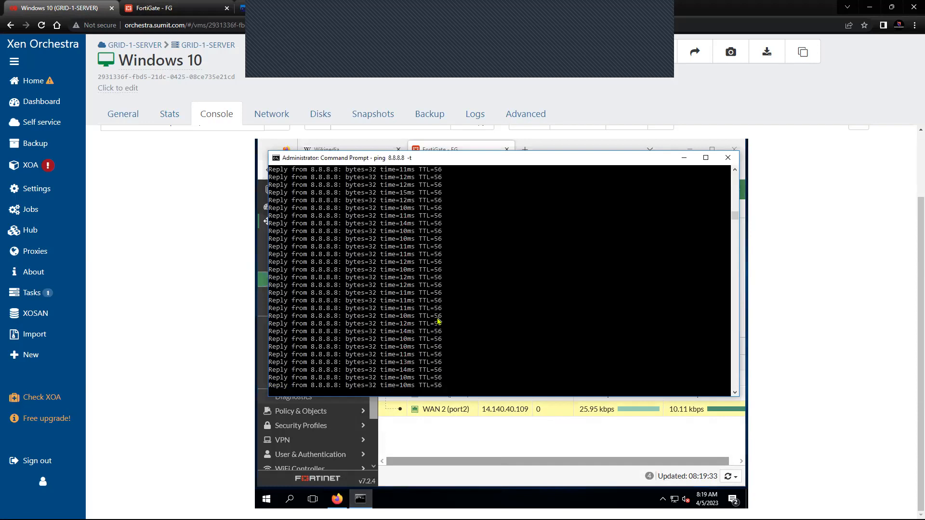
click(503, 369)
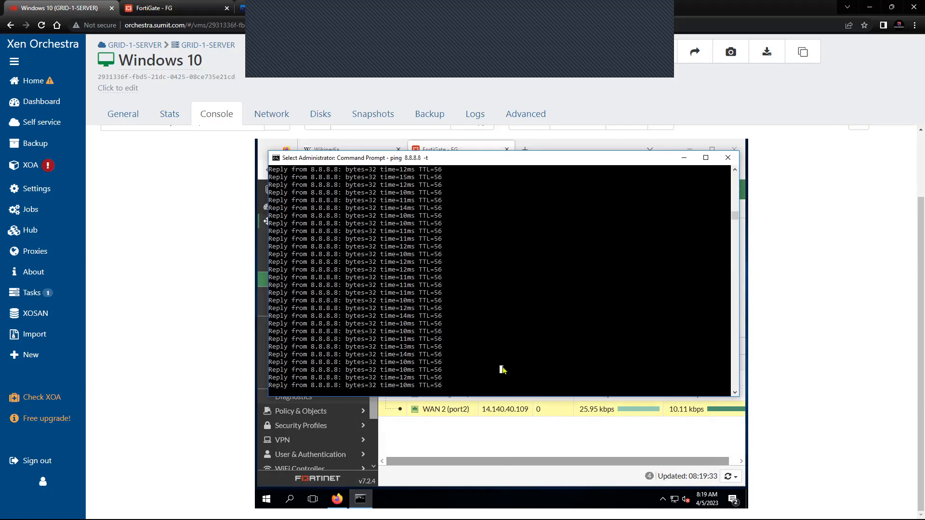
key(ctrl+c)
key(Return)
key(Return)
key(Return)
key(Up)
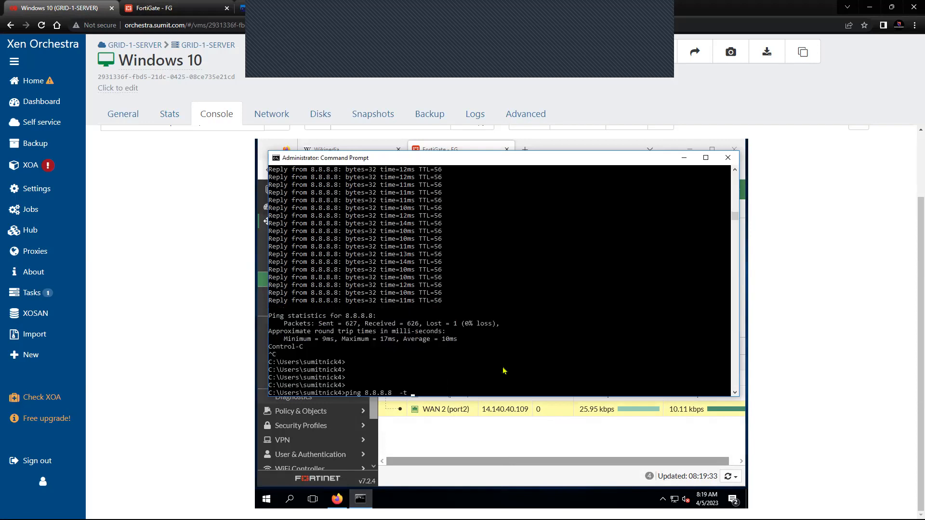
key(Return)
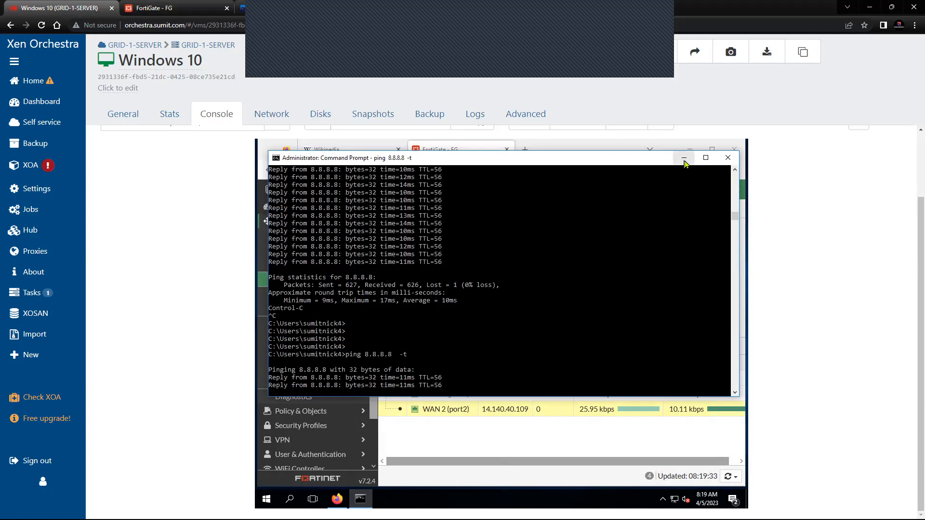
Step: Minimize the ping window, reload the Wikipedia page to generate traffic, and return to FortiGate
click(684, 158)
click(355, 150)
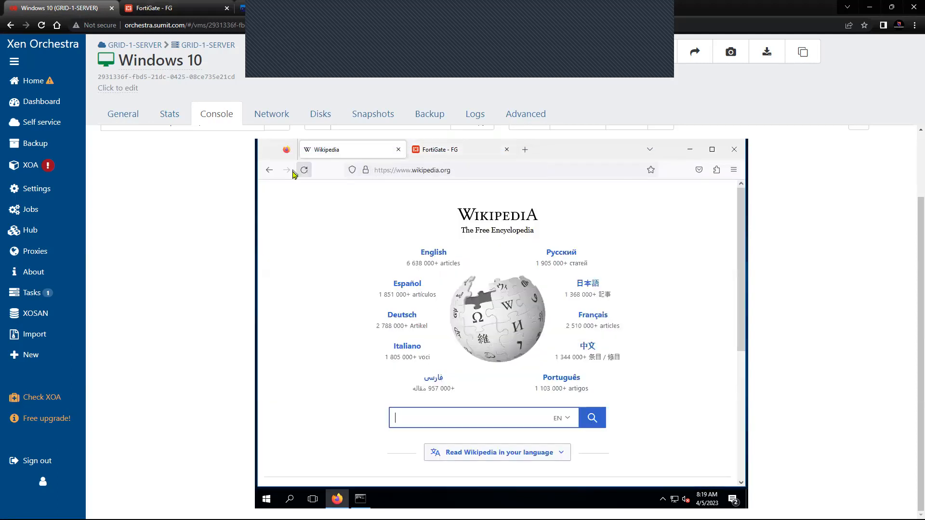
click(304, 170)
click(433, 150)
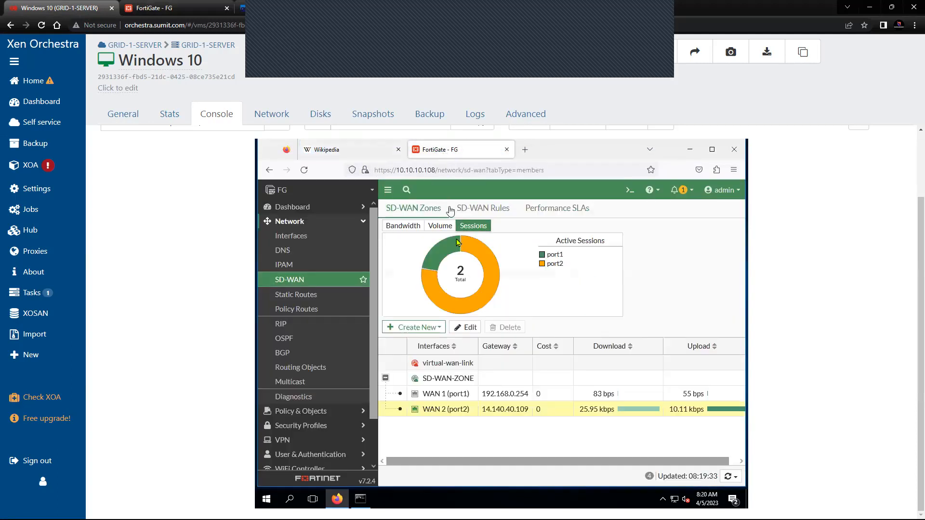
Step: Run 'diagnose sys session list' in the FortiGate CLI console
click(630, 190)
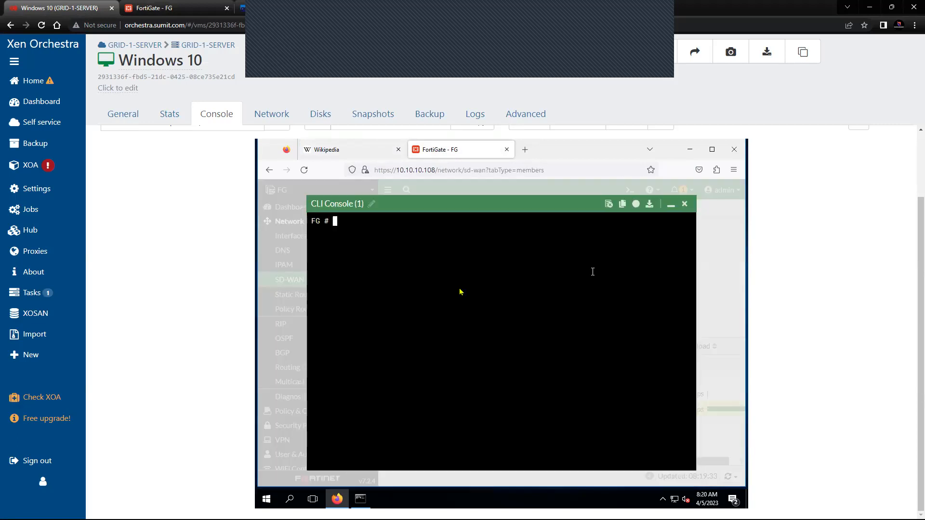
key(Return)
key(Return)
key(Return)
key(Return)
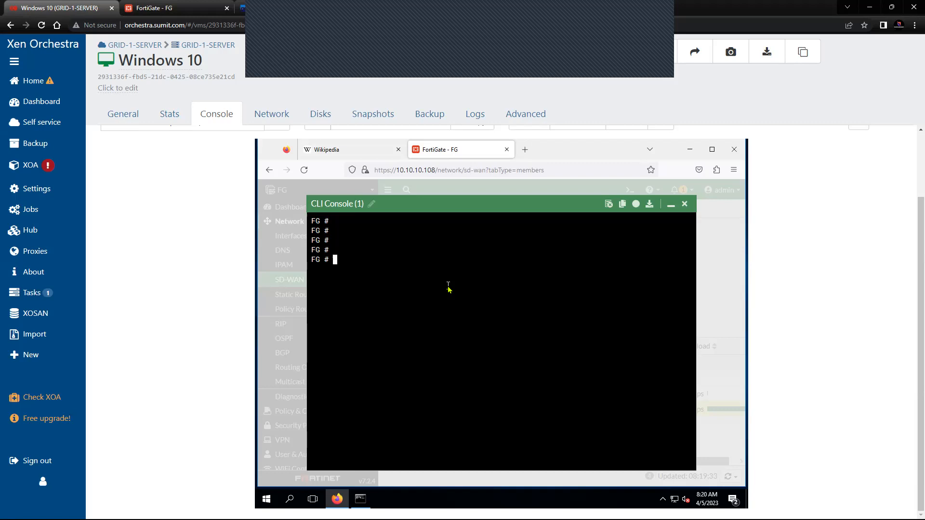
text(diagnose sys session list)
key(Return)
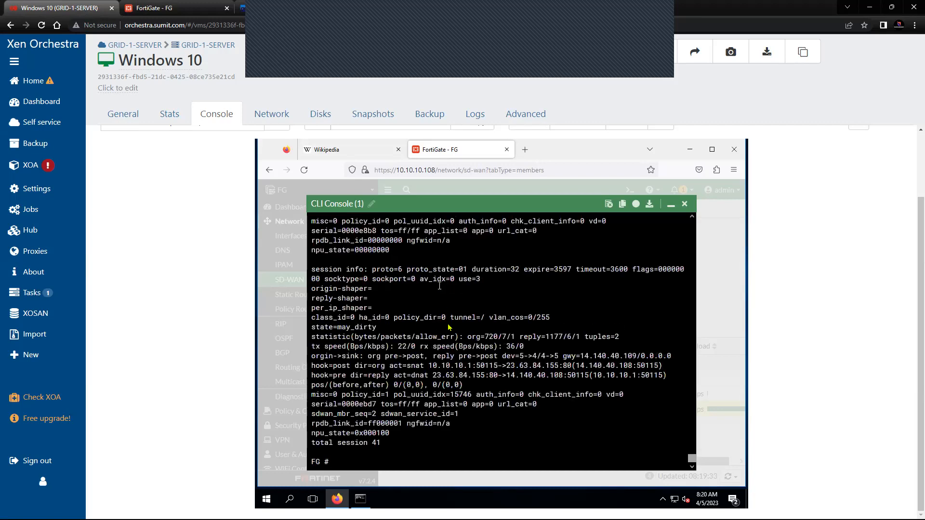
Step: Highlight source 10.10.10.1 and NAT address 14.140.40.108 in the session output, then close the console
drag(429, 366, 561, 380)
click(577, 377)
drag(507, 366, 536, 367)
scroll(523, 382, up, 5)
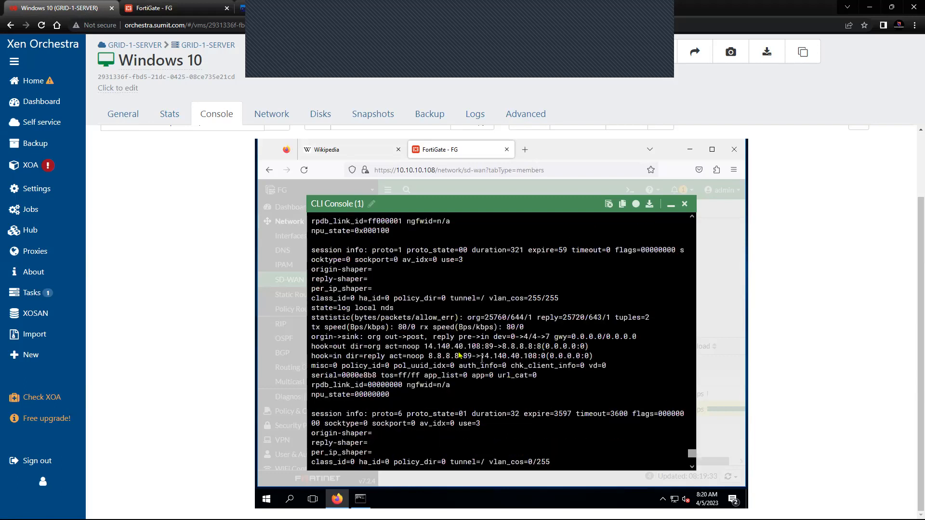
drag(464, 349, 540, 360)
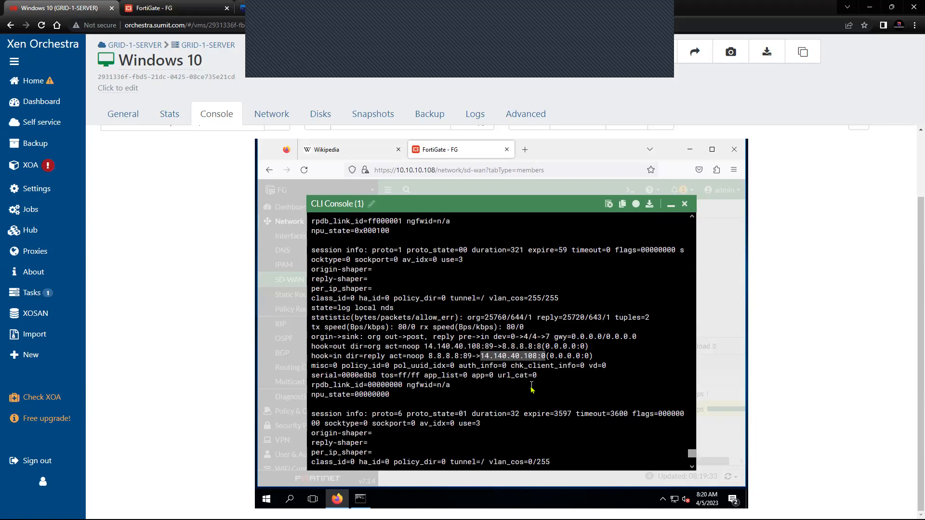
scroll(532, 388, down, 5)
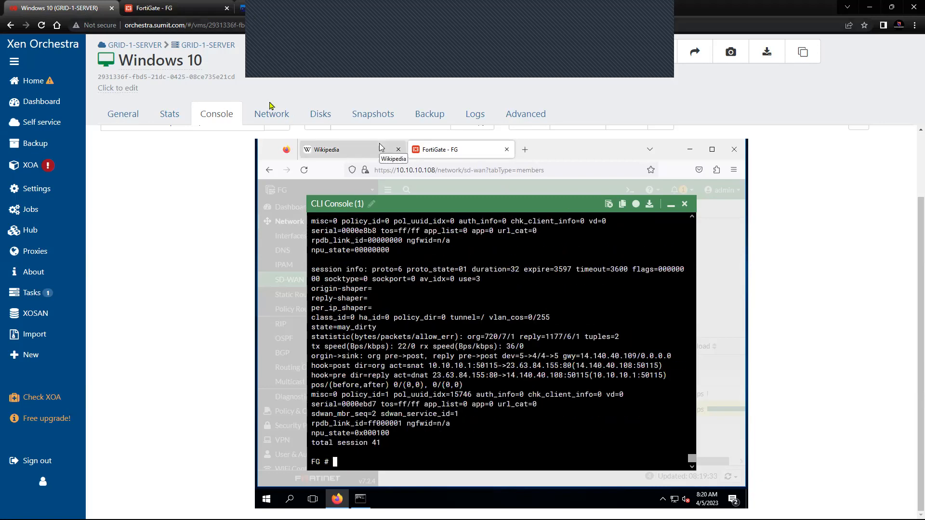
click(685, 205)
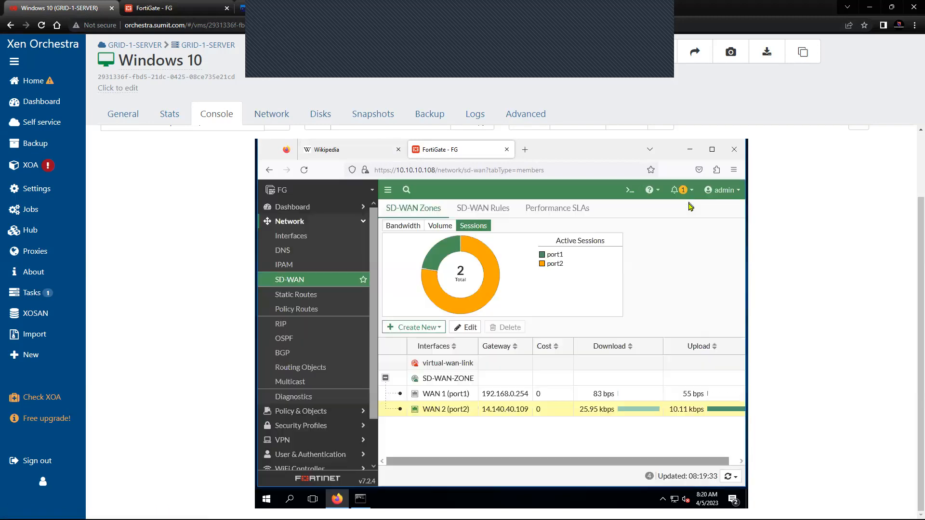